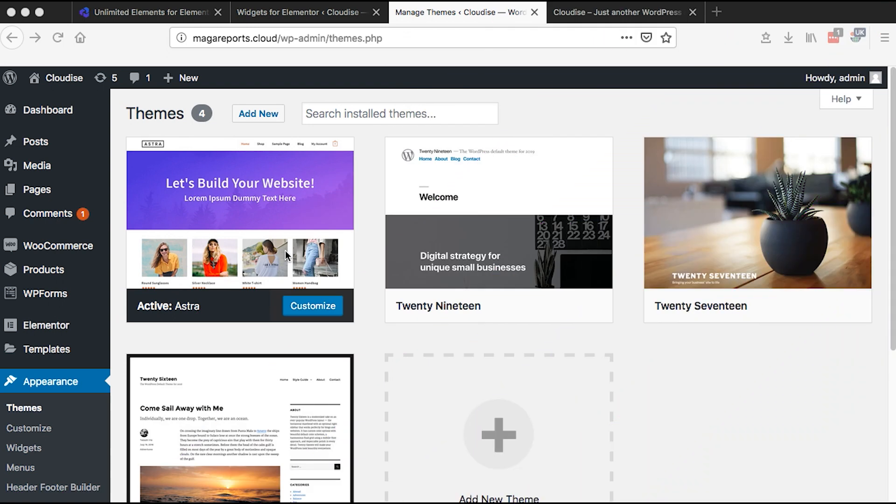
# - Search the theme directory for astra and activate the Astra theme
pyautogui.click(248, 345)
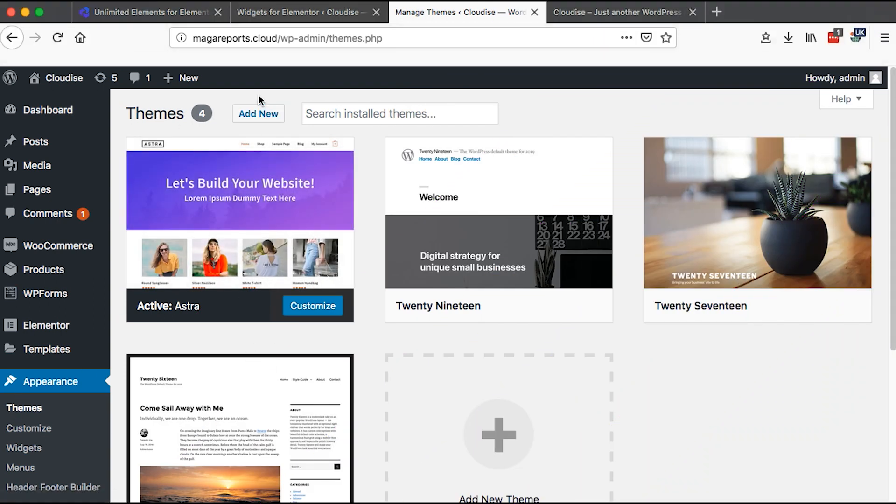
pyautogui.click(260, 114)
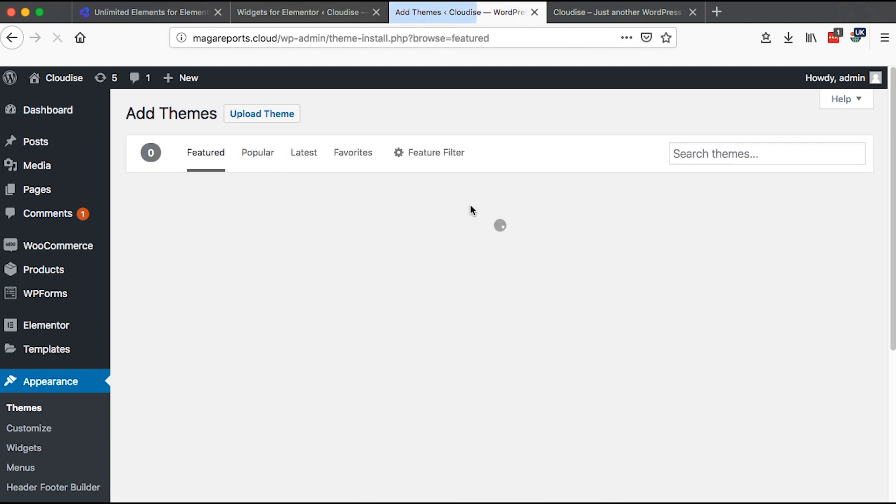
pyautogui.click(724, 153)
pyautogui.write('astra')
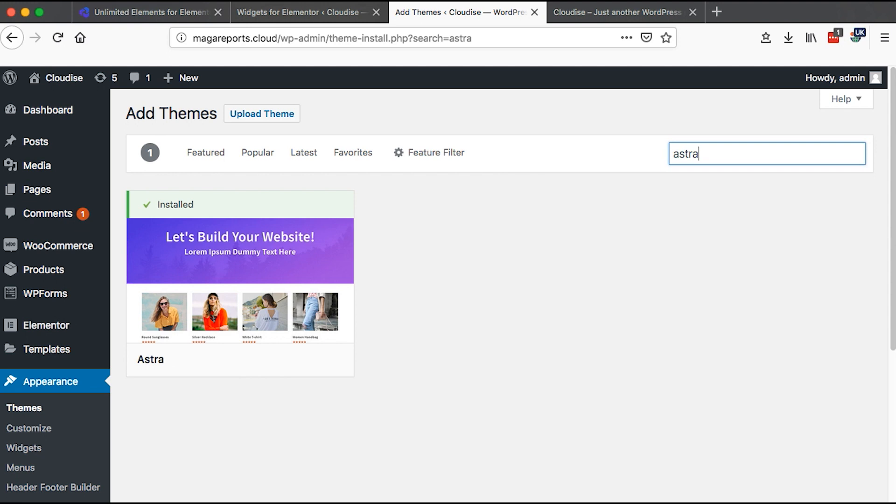
pyautogui.moveTo(288, 307)
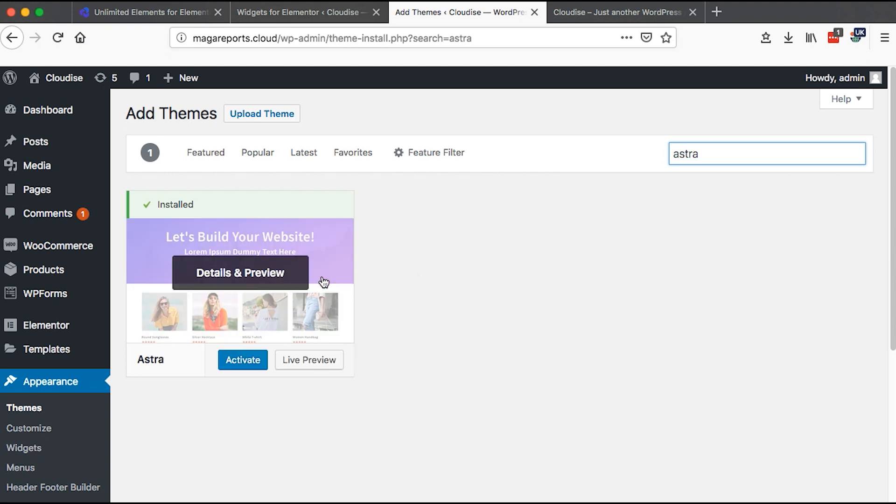
pyautogui.click(244, 367)
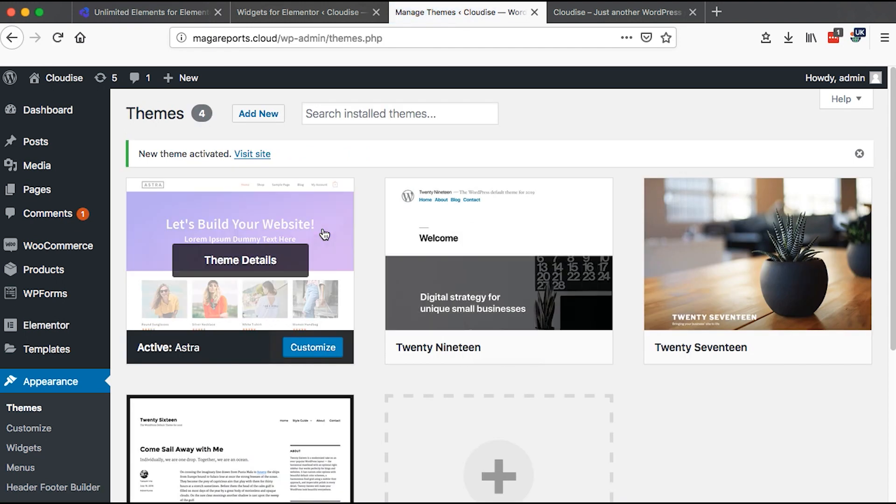
# - Open the theme Customizer and go to the Global base typography settings
pyautogui.scroll(-2, 27, 429)
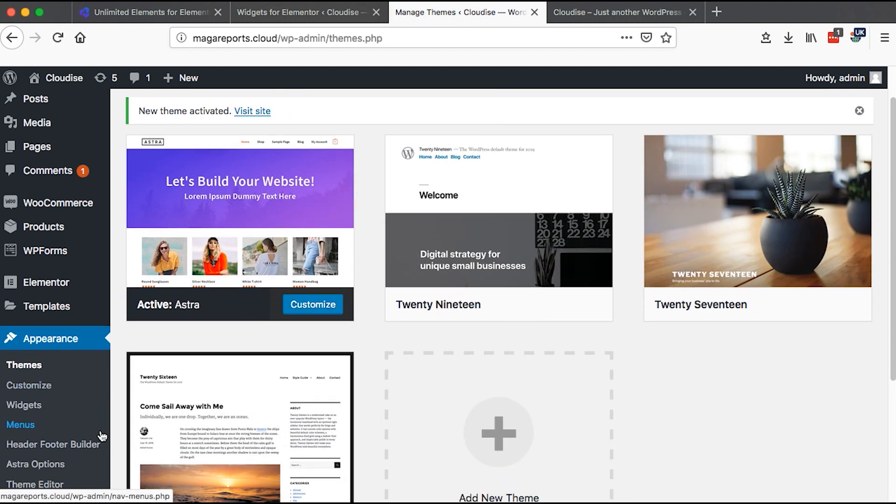
pyautogui.click(26, 387)
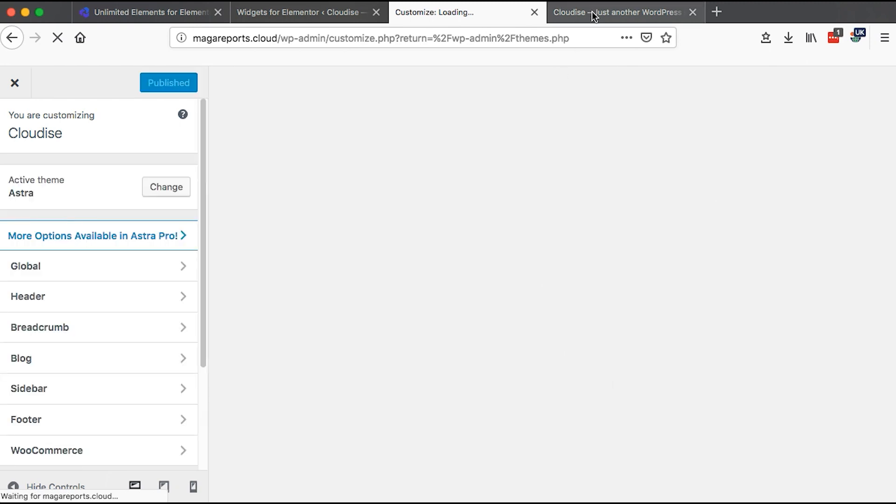
pyautogui.click(592, 13)
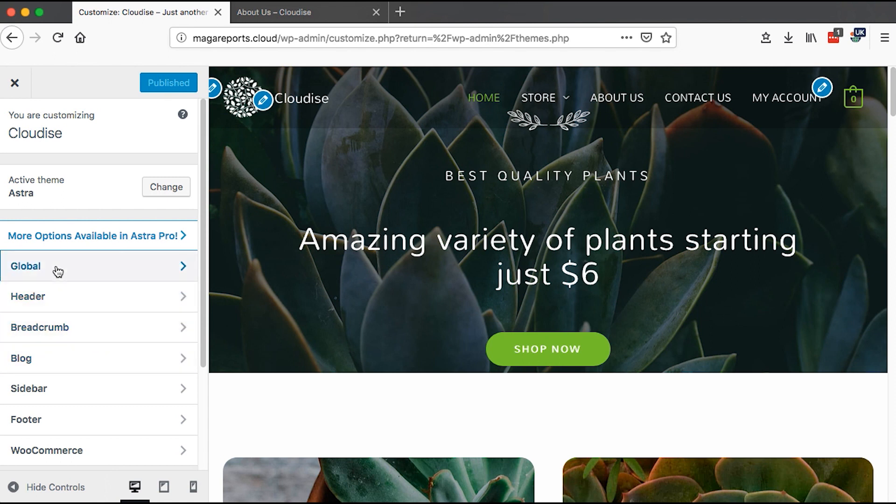
pyautogui.click(58, 272)
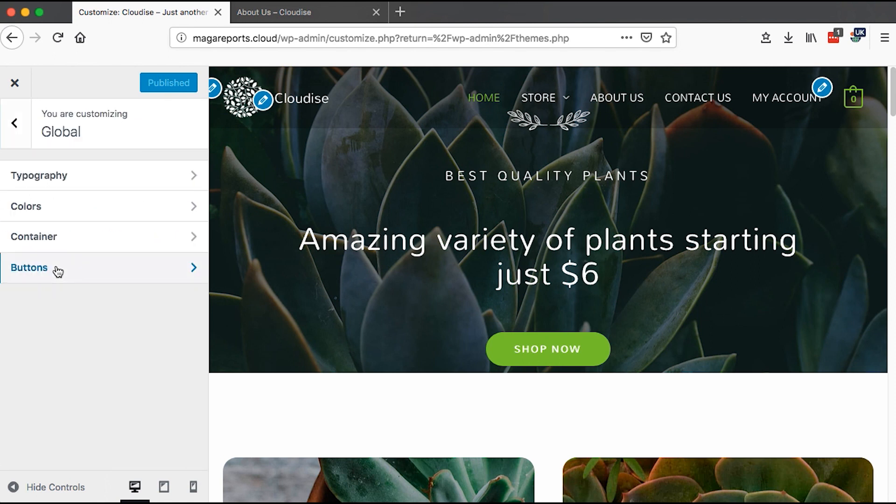
pyautogui.click(55, 179)
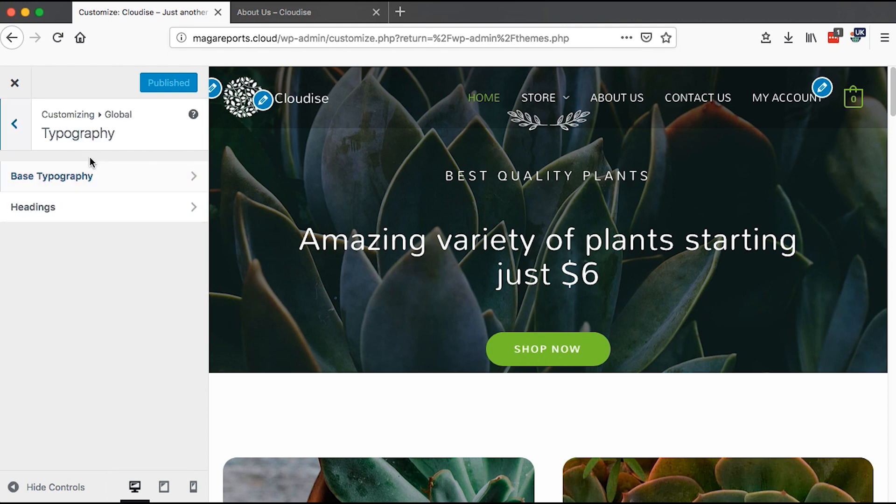
pyautogui.click(93, 179)
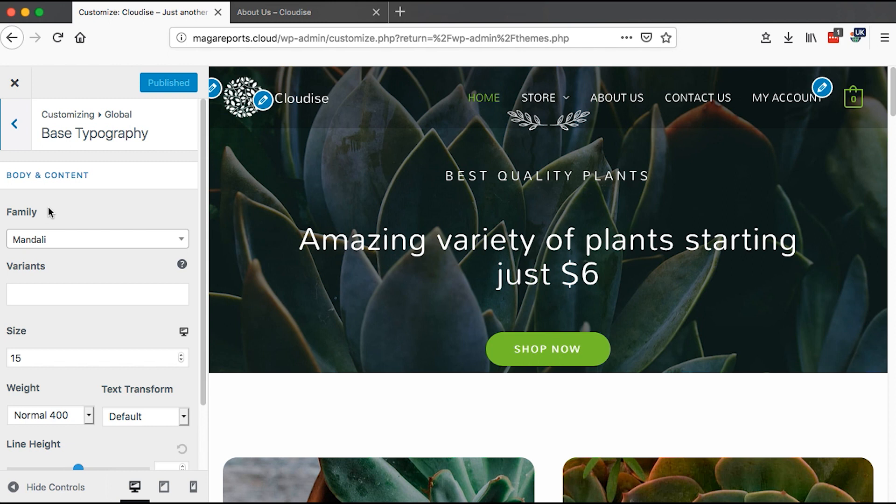
# - Review the body and content font settings while scrolling through the site preview
pyautogui.moveTo(203, 174)
pyautogui.mouseDown()
pyautogui.moveTo(203, 239)
pyautogui.moveTo(203, 162)
pyautogui.mouseUp()
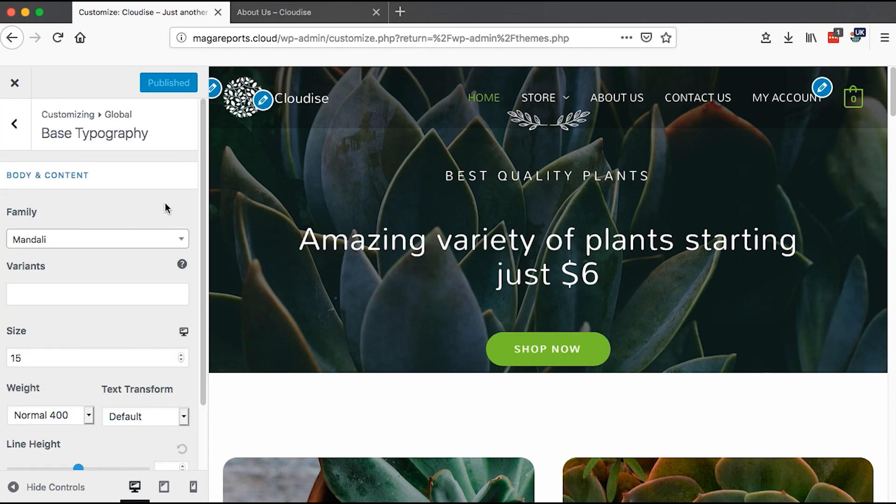
pyautogui.click(140, 245)
pyautogui.click(141, 246)
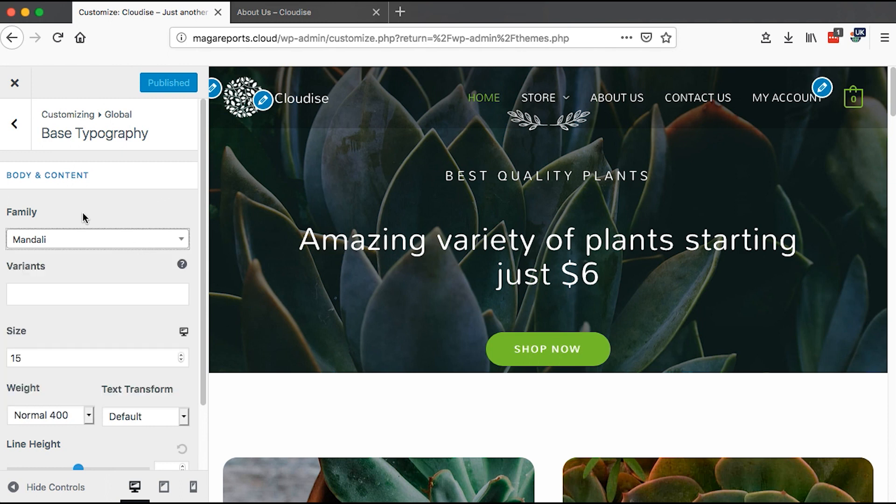
pyautogui.scroll(-5, 467, 326)
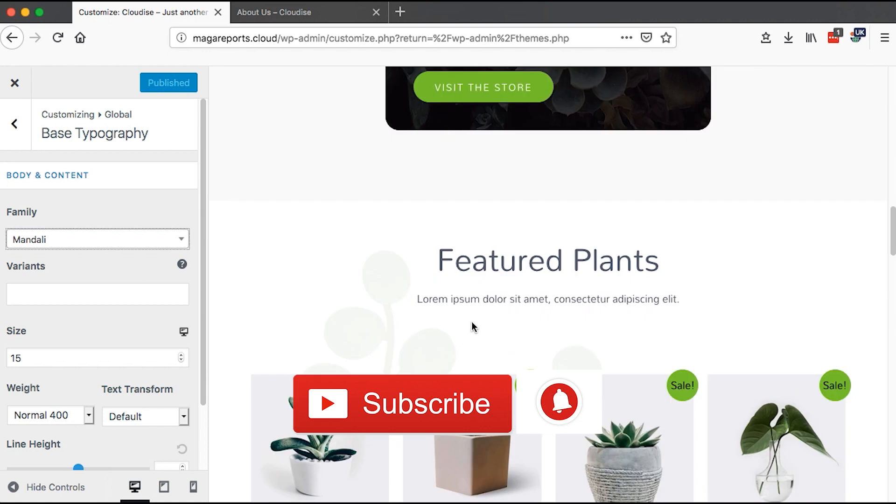
pyautogui.scroll(-5, 471, 321)
pyautogui.scroll(9, 472, 321)
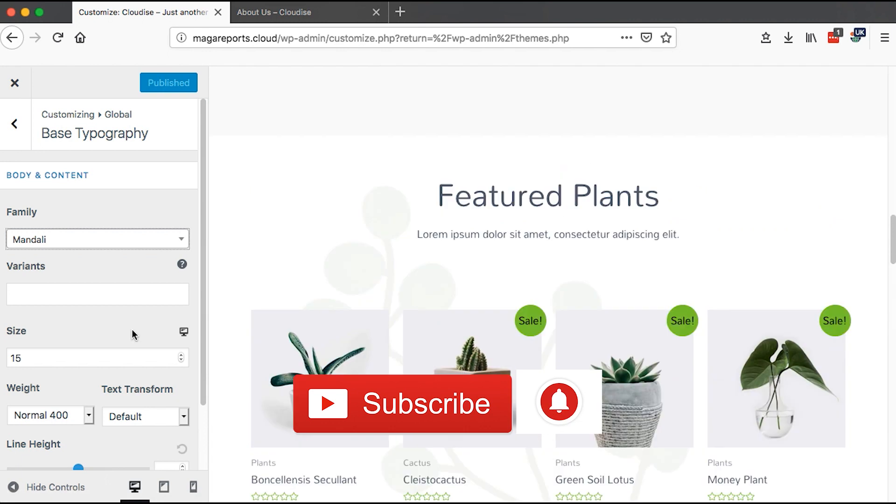
pyautogui.scroll(-1, 129, 332)
pyautogui.scroll(-1, 60, 325)
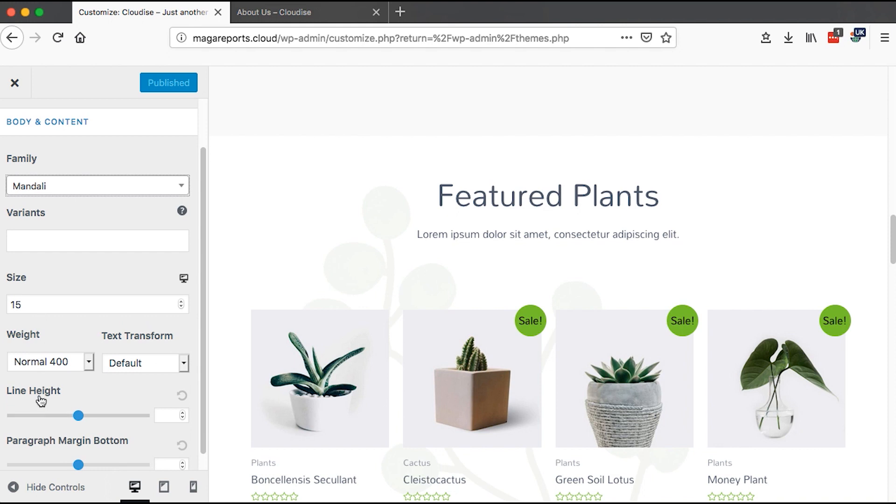
pyautogui.scroll(-1, 40, 401)
pyautogui.scroll(-3, 415, 302)
pyautogui.scroll(-10, 420, 299)
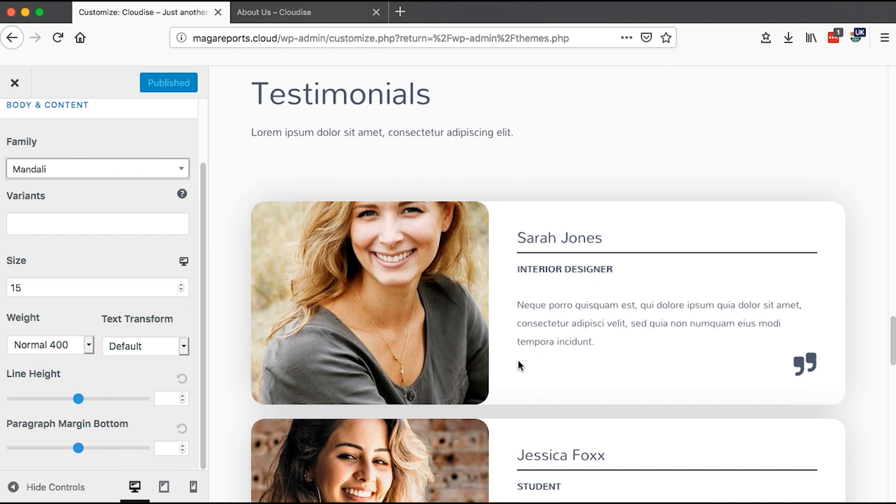
pyautogui.scroll(-2, 579, 359)
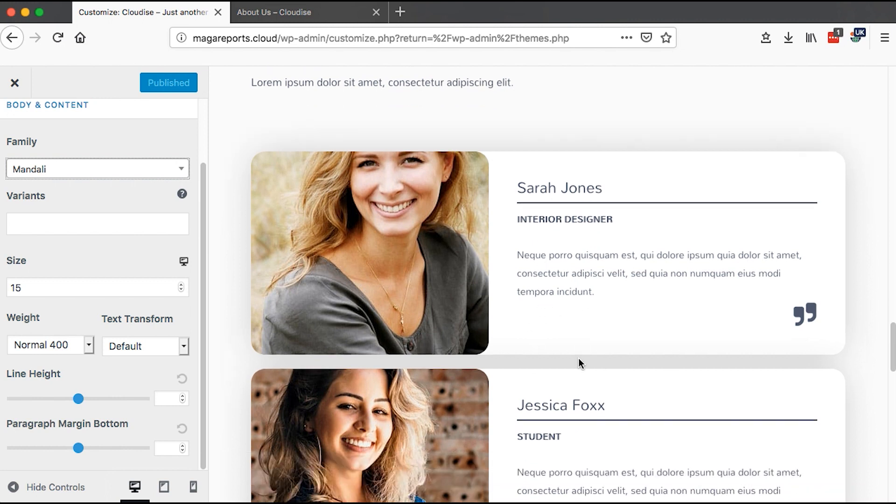
pyautogui.scroll(20, 579, 360)
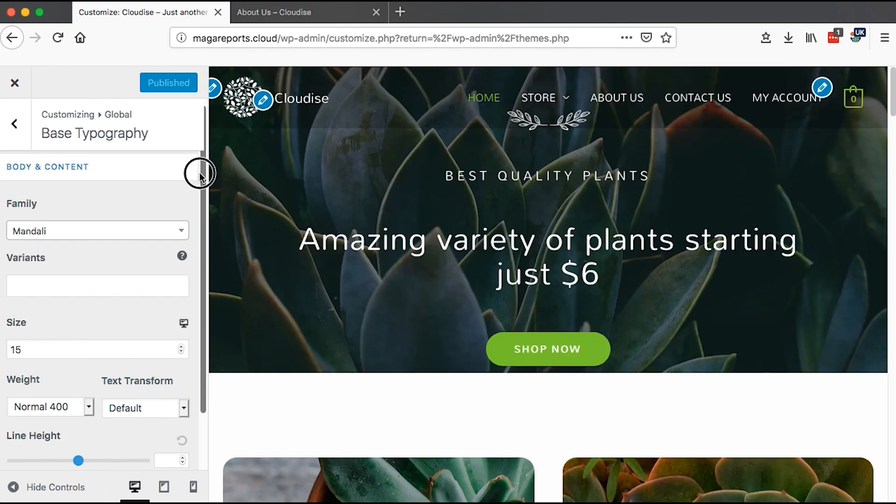
pyautogui.scroll(1, 200, 172)
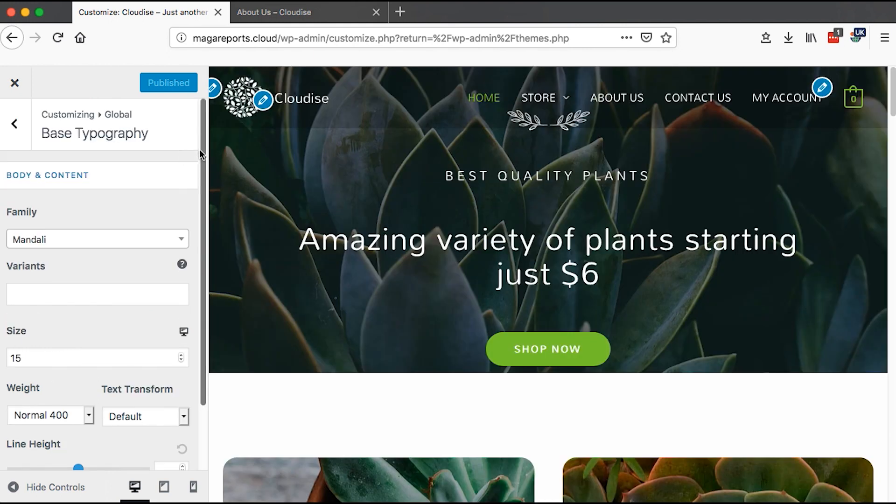
# - Set the headings font family to Inherit
pyautogui.click(15, 125)
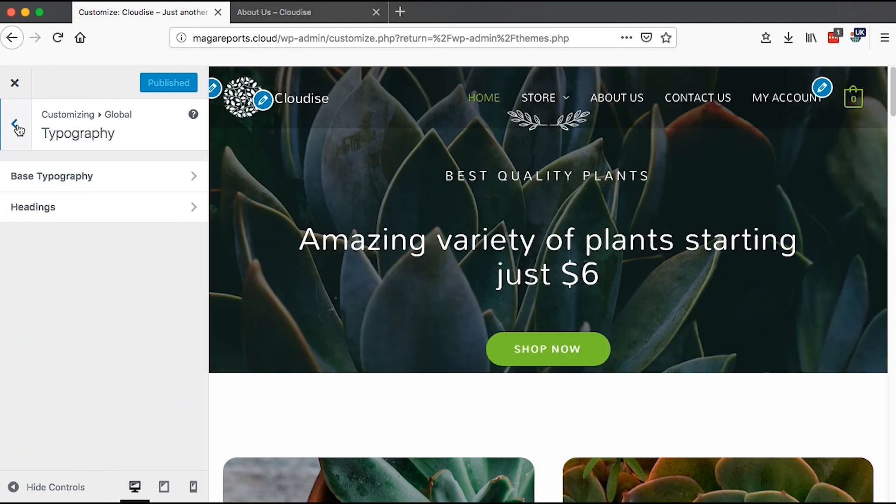
pyautogui.click(47, 211)
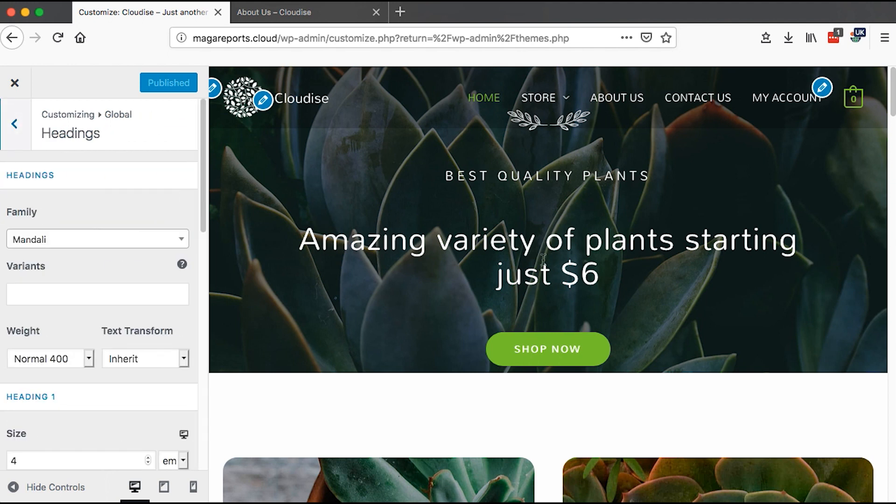
pyautogui.click(42, 246)
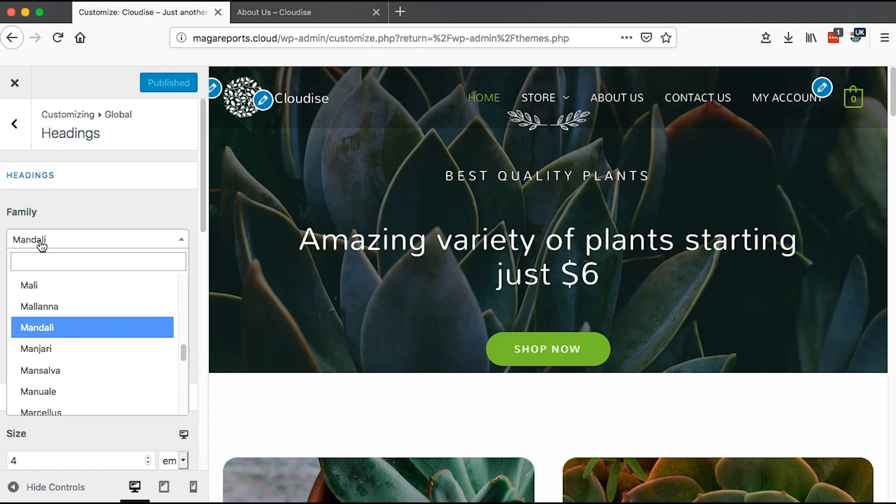
pyautogui.moveTo(184, 351); pyautogui.dragTo(182, 254)
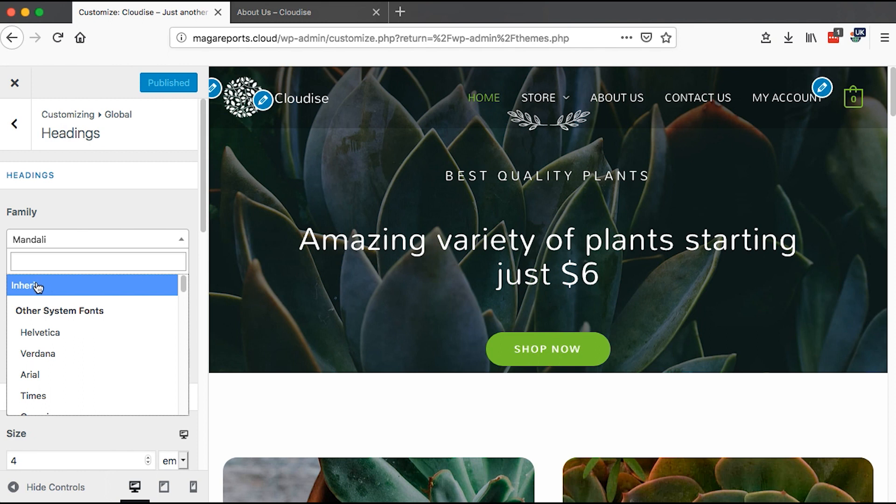
pyautogui.click(37, 287)
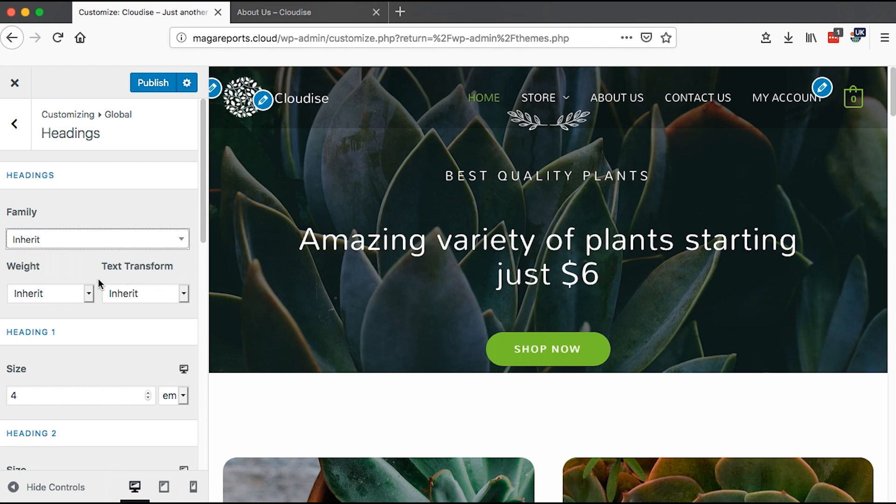
# - Review the headings weight and text transform options and the heading size settings
pyautogui.click(89, 293)
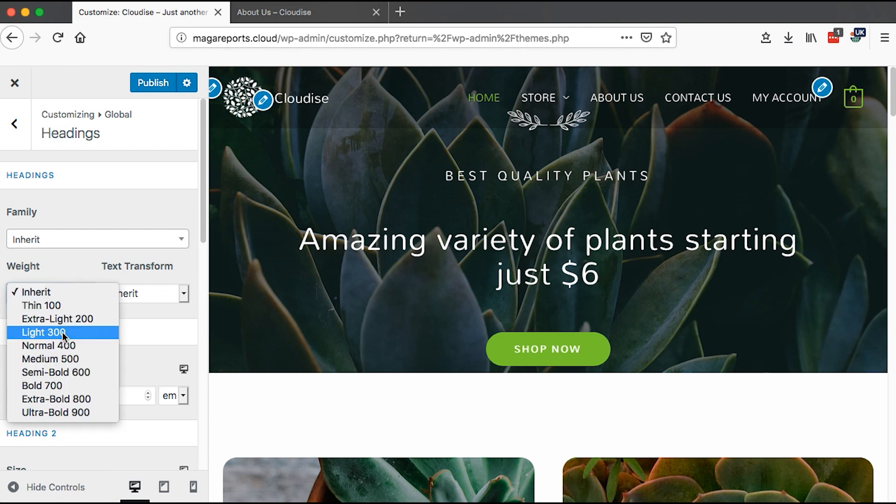
pyautogui.click(58, 293)
pyautogui.click(182, 294)
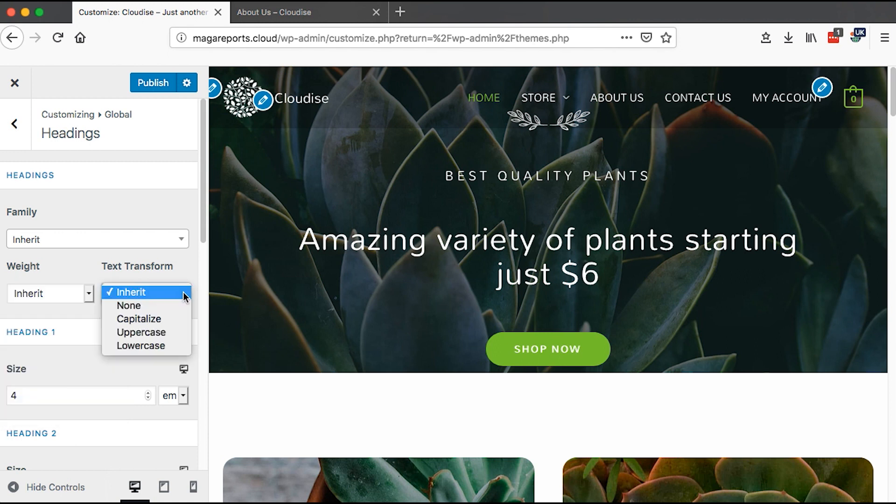
pyautogui.click(98, 364)
pyautogui.scroll(-1, 109, 384)
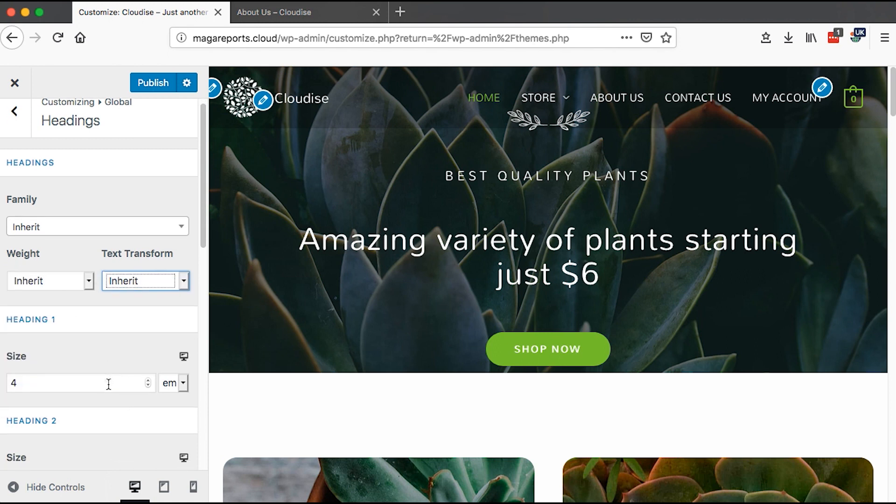
pyautogui.scroll(-3, 109, 383)
pyautogui.scroll(-1, 84, 190)
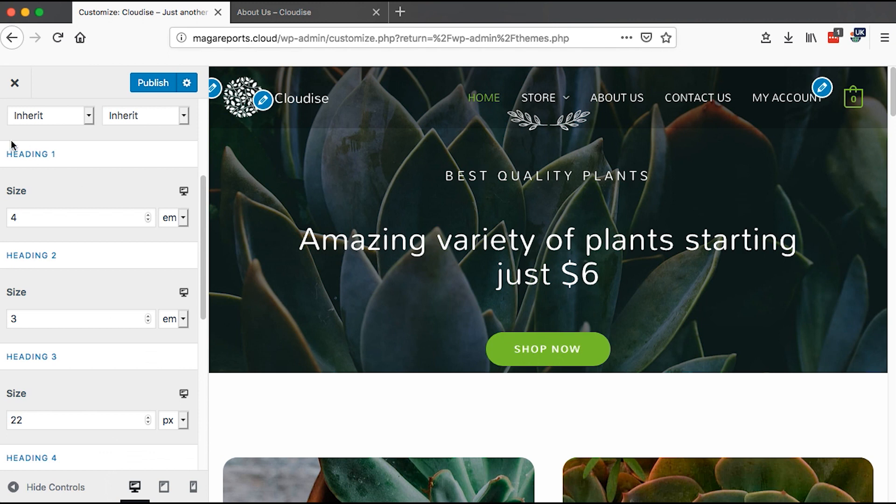
# - Inspect the Heading 1 size units and compare heading sizes across desktop, tablet and mobile previews
pyautogui.doubleClick(25, 218)
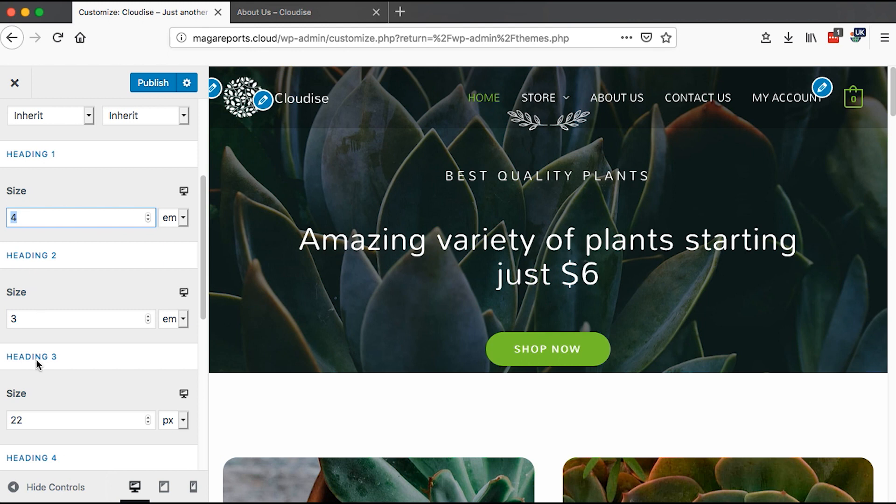
pyautogui.click(184, 219)
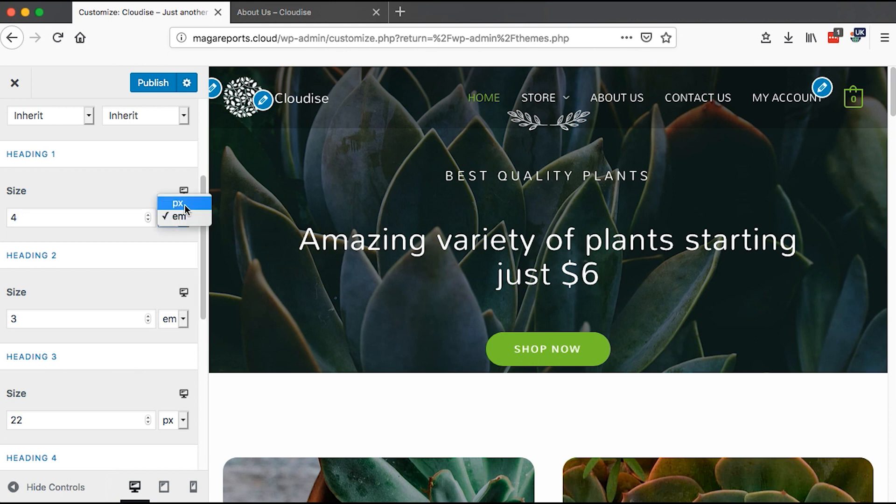
pyautogui.click(183, 220)
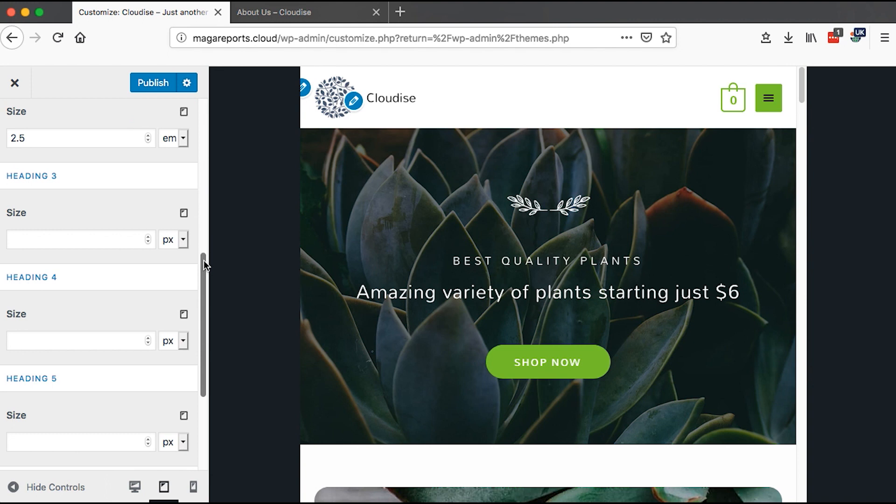
pyautogui.click(183, 214)
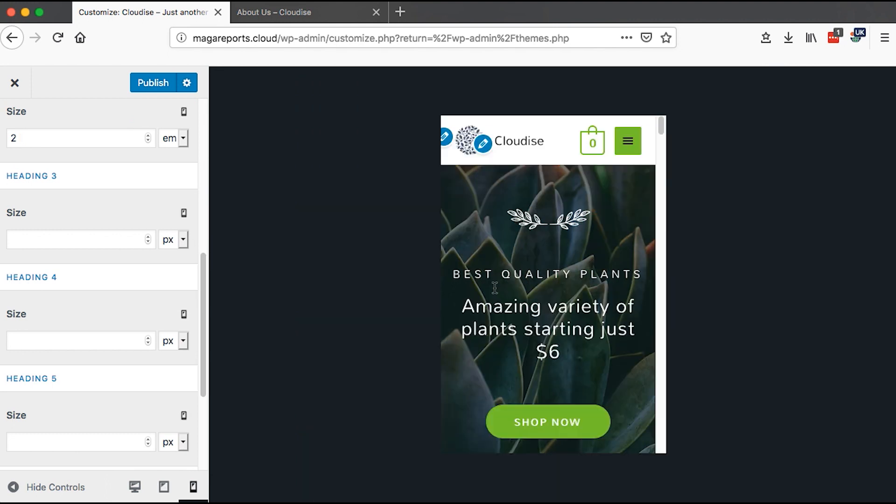
pyautogui.click(183, 213)
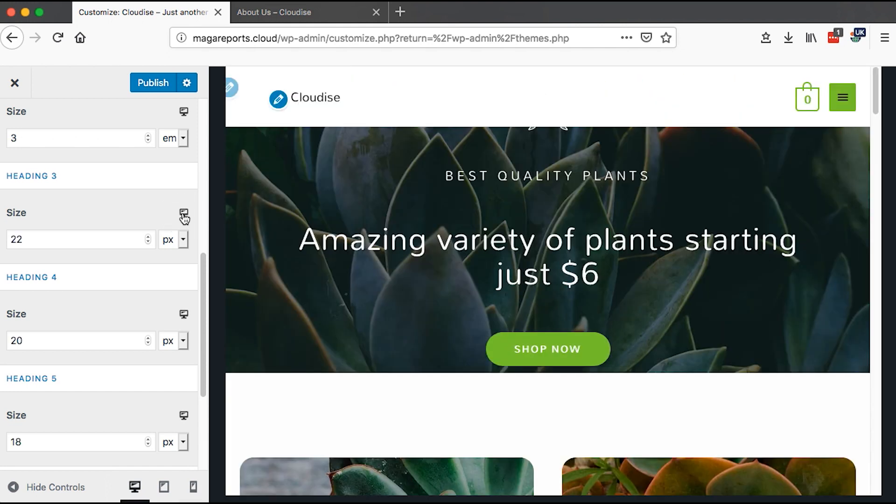
pyautogui.click(184, 215)
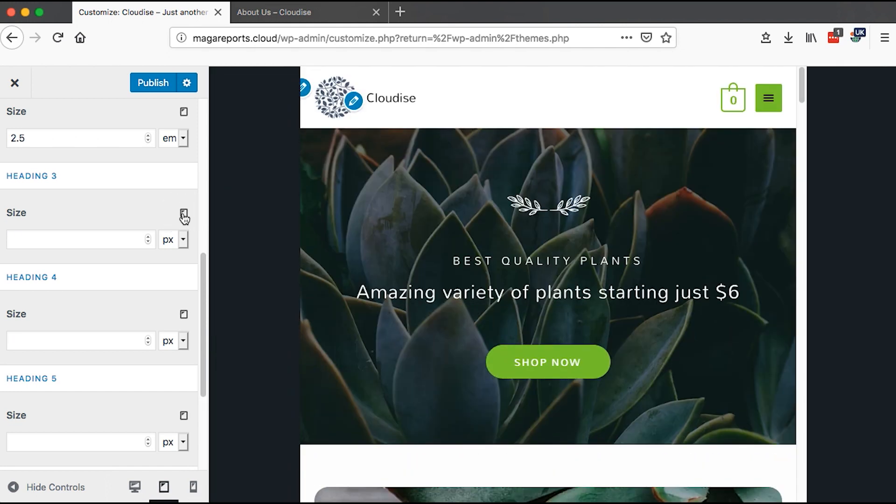
# - Switch the preview back to desktop, review the Heading 3 to Heading 6 sizes, and return to the Global settings
pyautogui.click(184, 215)
pyautogui.click(184, 215)
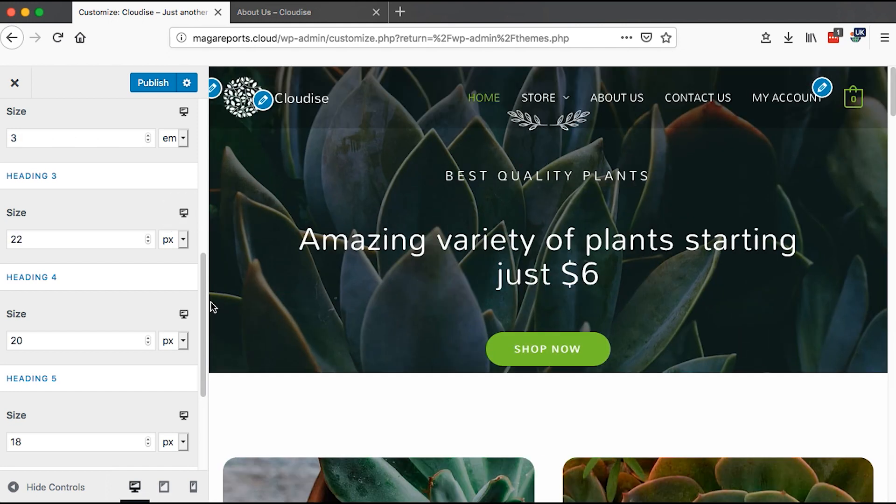
pyautogui.moveTo(202, 312); pyautogui.dragTo(208, 364)
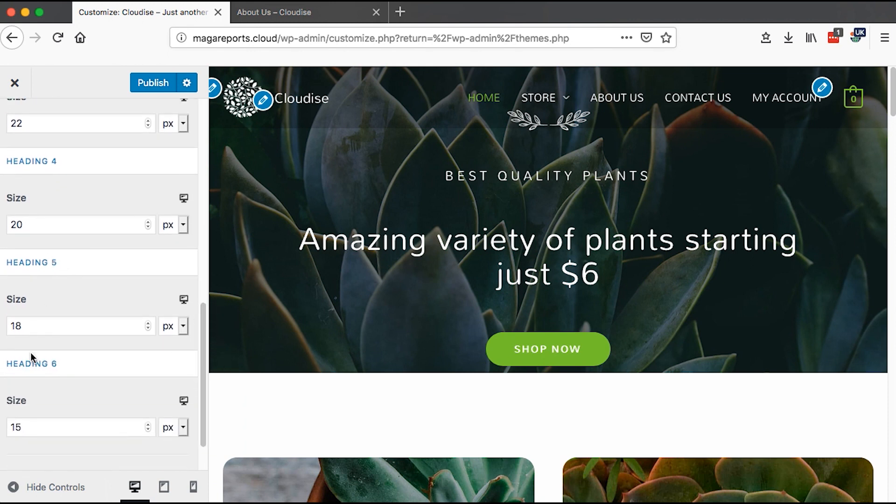
pyautogui.scroll(8, 76, 286)
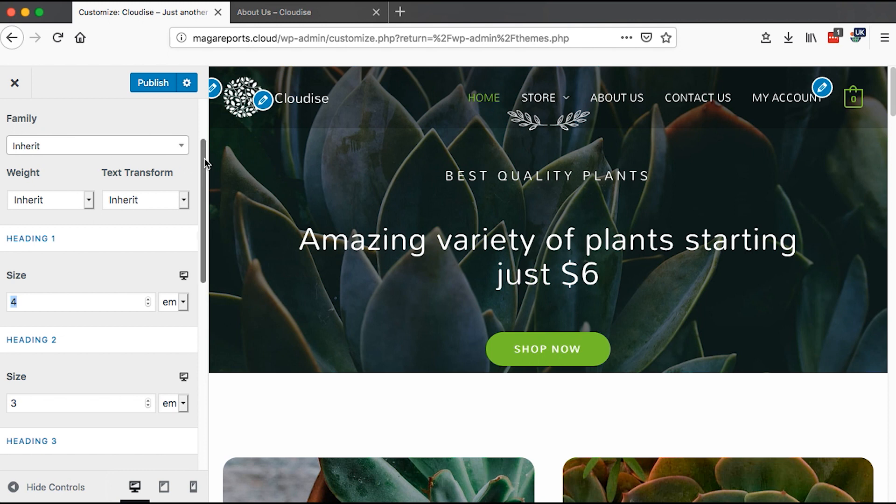
pyautogui.moveTo(205, 158); pyautogui.dragTo(205, 116)
pyautogui.click(15, 124)
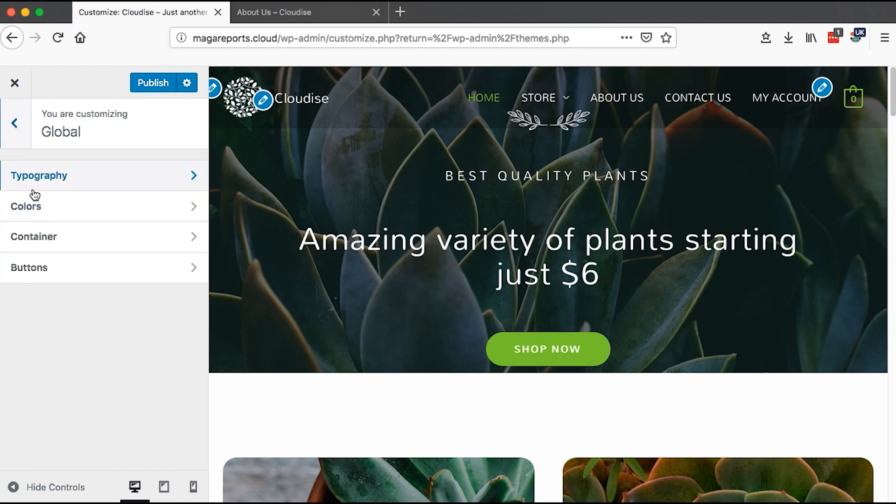
# - Open the base colors and change the text color to a dark navy blue with the color picker
pyautogui.click(43, 217)
pyautogui.click(71, 185)
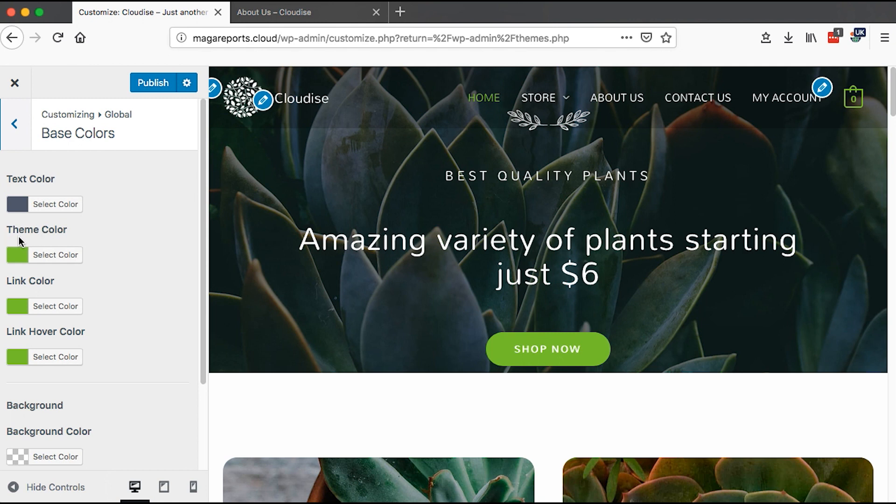
pyautogui.click(12, 204)
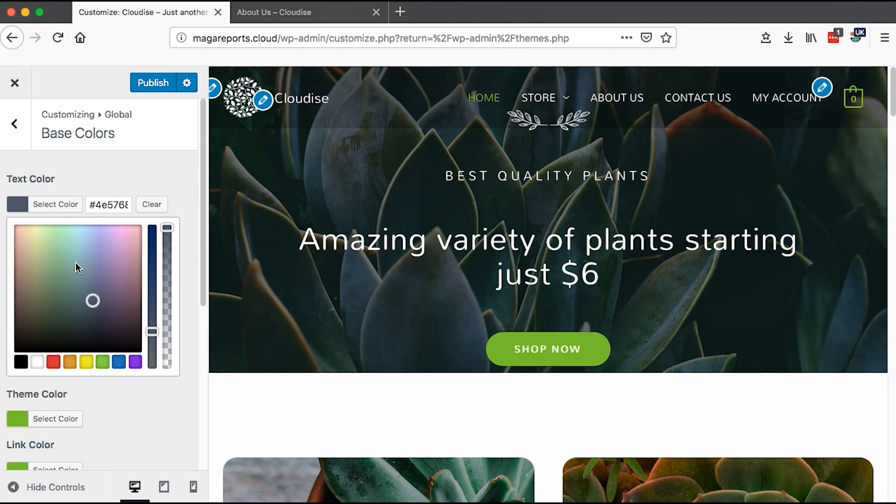
pyautogui.moveTo(92, 300)
pyautogui.mouseDown()
pyautogui.moveTo(30, 324)
pyautogui.moveTo(54, 326)
pyautogui.moveTo(20, 323)
pyautogui.mouseUp()
pyautogui.click(15, 124)
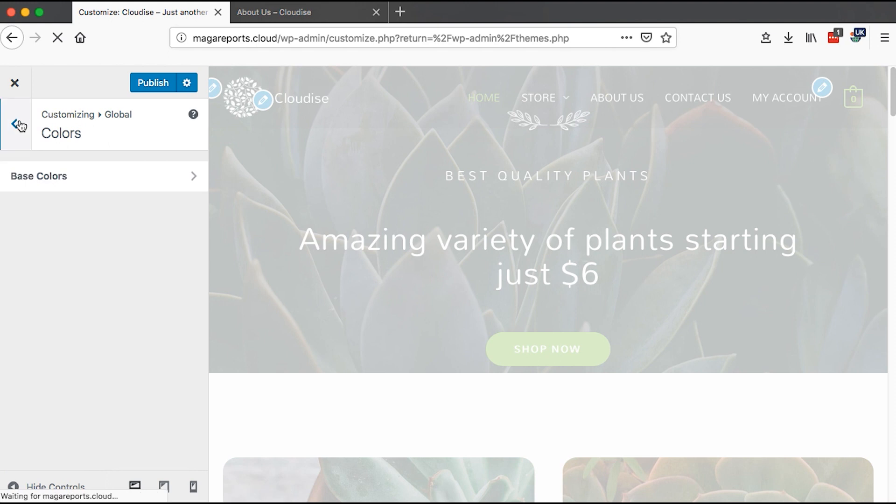
# - Examine the theme, link and link hover color settings and the background options against the site preview
pyautogui.click(65, 178)
pyautogui.click(18, 258)
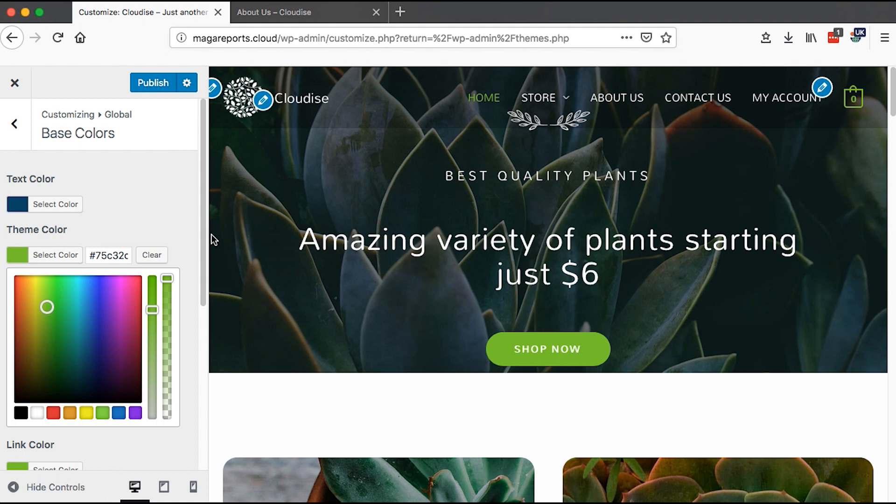
pyautogui.moveTo(202, 240); pyautogui.dragTo(203, 289)
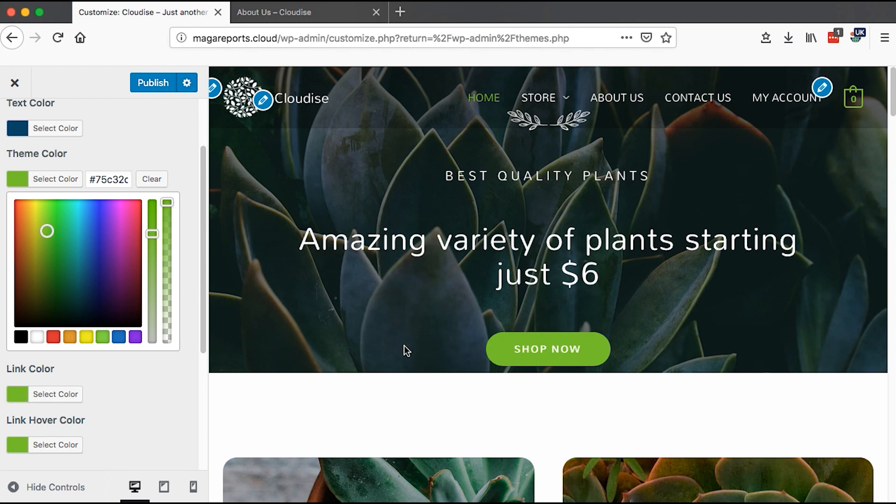
pyautogui.scroll(-20, 404, 345)
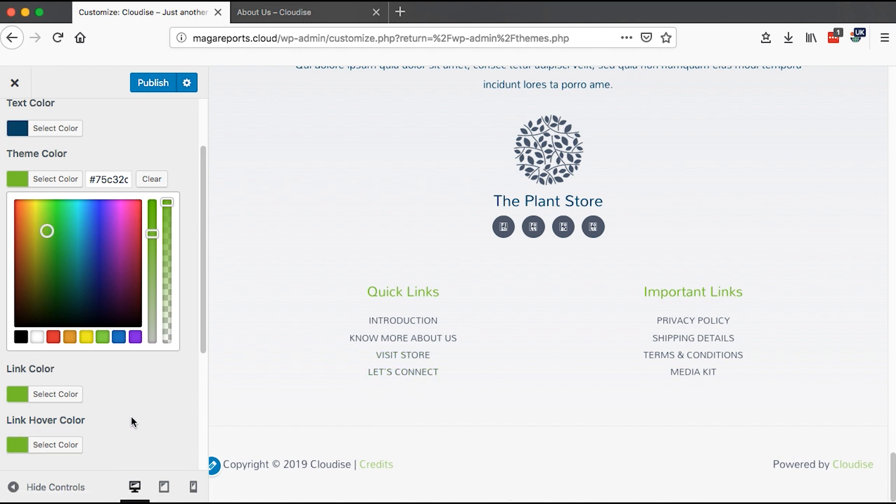
pyautogui.click(143, 360)
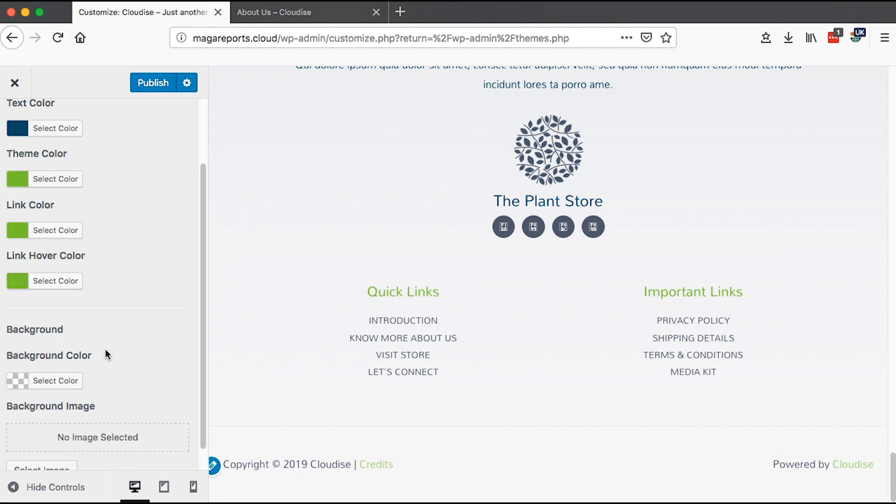
pyautogui.scroll(-1, 48, 432)
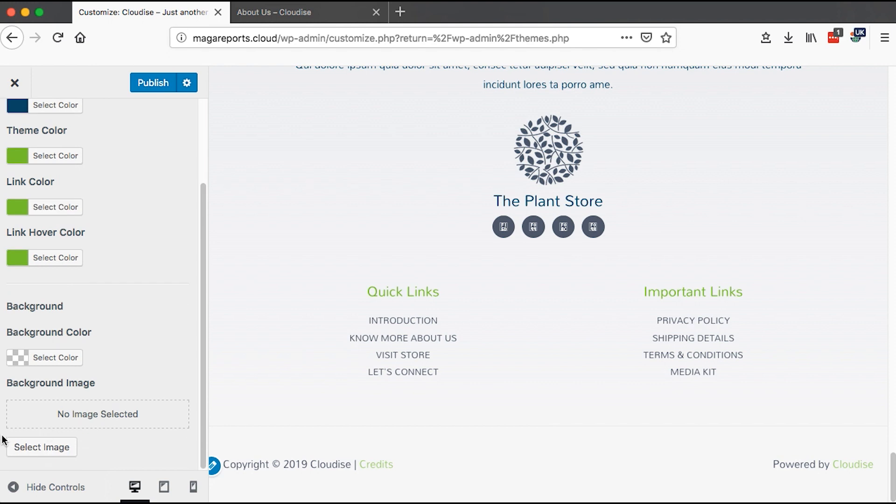
# - Open the media library for a background image, close it without choosing one, and return to Global settings
pyautogui.click(29, 452)
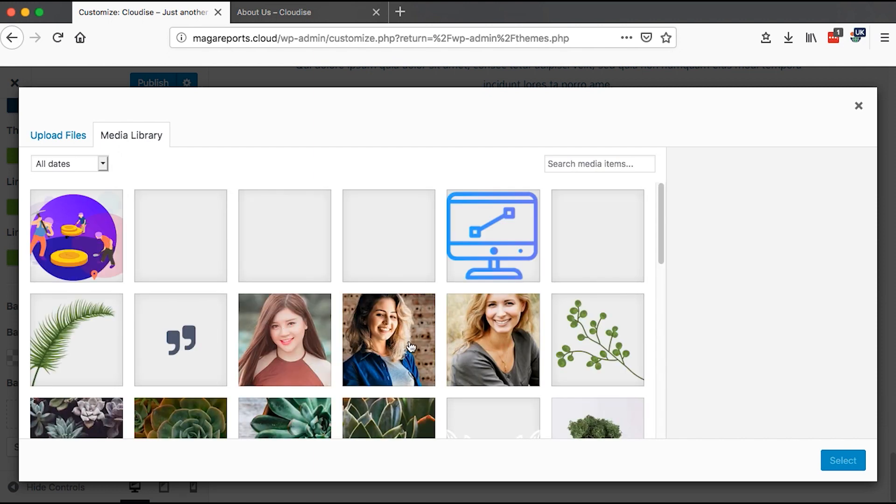
pyautogui.click(859, 107)
pyautogui.click(14, 124)
pyautogui.click(14, 124)
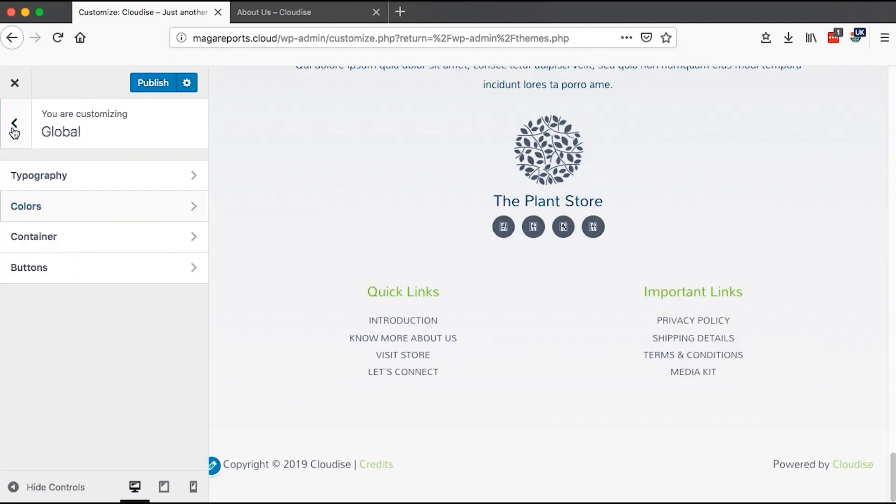
# - Open the container settings and experiment with the width slider, returning the width to 1200
pyautogui.click(54, 250)
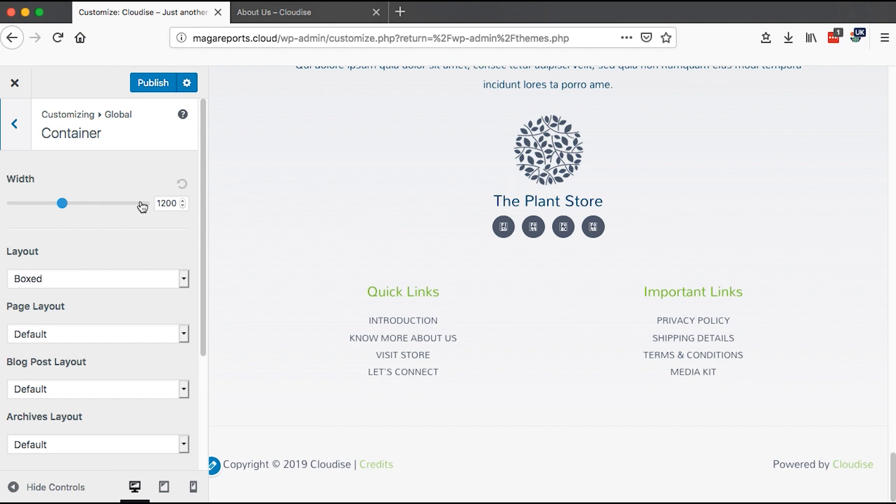
pyautogui.scroll(20, 448, 266)
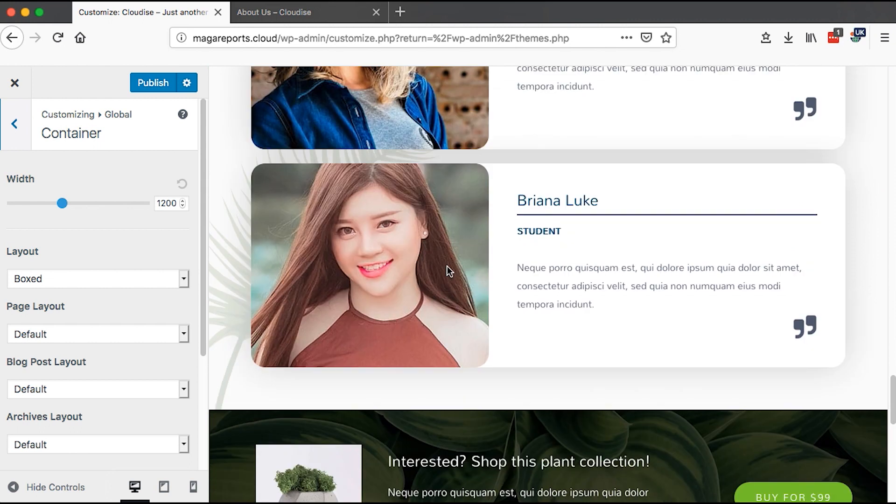
pyautogui.moveTo(62, 204); pyautogui.dragTo(127, 203)
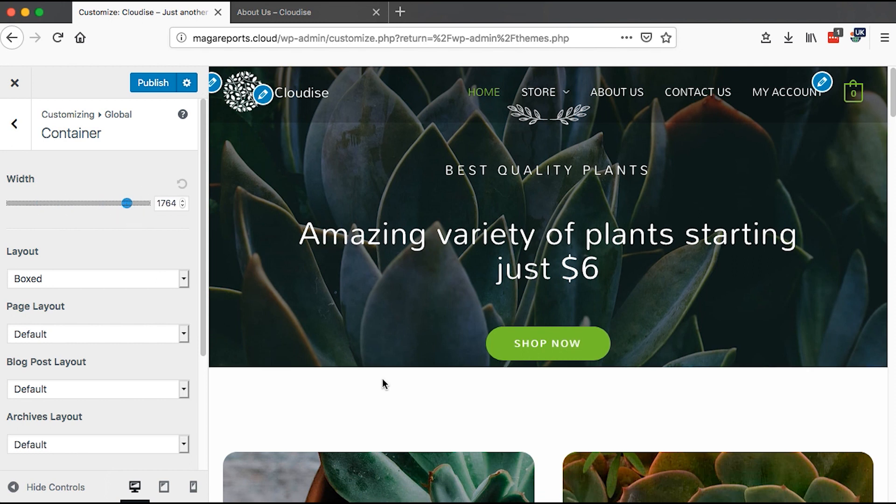
pyautogui.moveTo(130, 208); pyautogui.dragTo(69, 209)
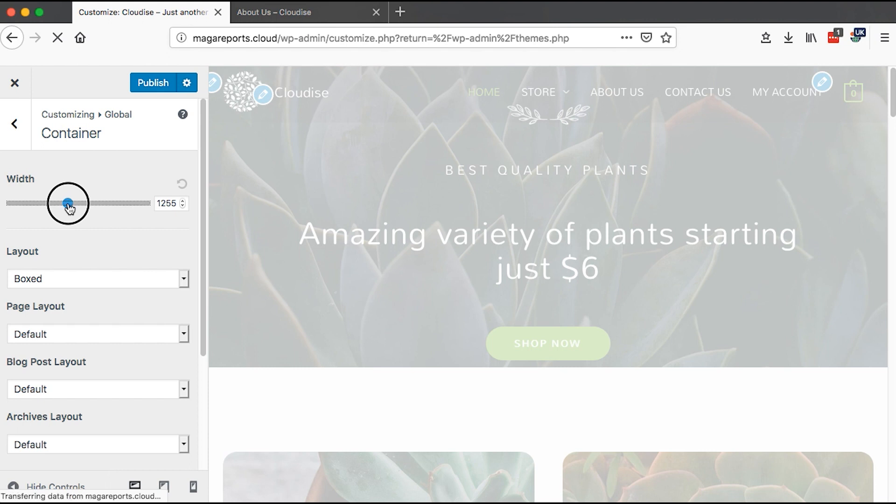
pyautogui.moveTo(69, 209); pyautogui.dragTo(63, 204)
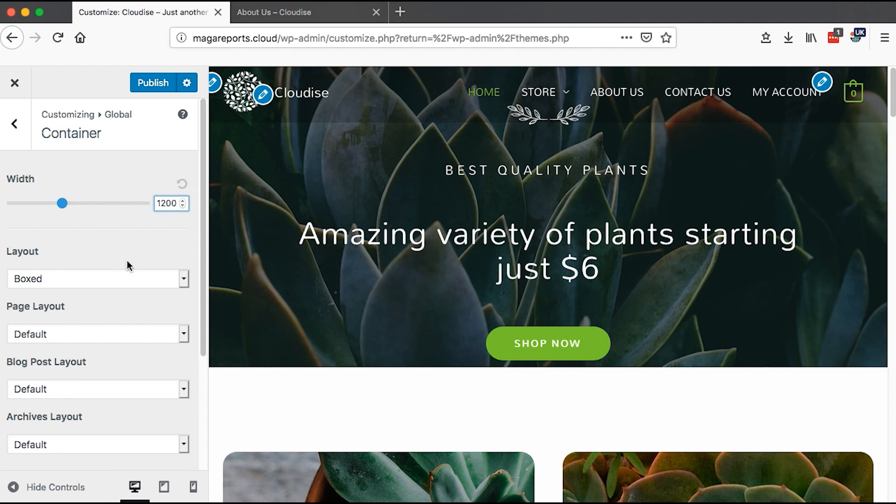
# - Review the options for the container Layout and Page Layout without changing them
pyautogui.scroll(-2, 127, 264)
pyautogui.click(89, 228)
pyautogui.click(63, 201)
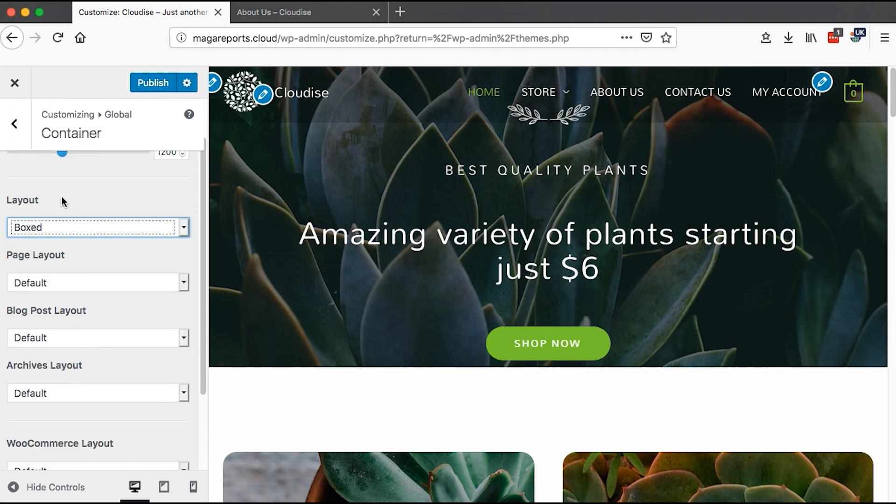
pyautogui.click(187, 232)
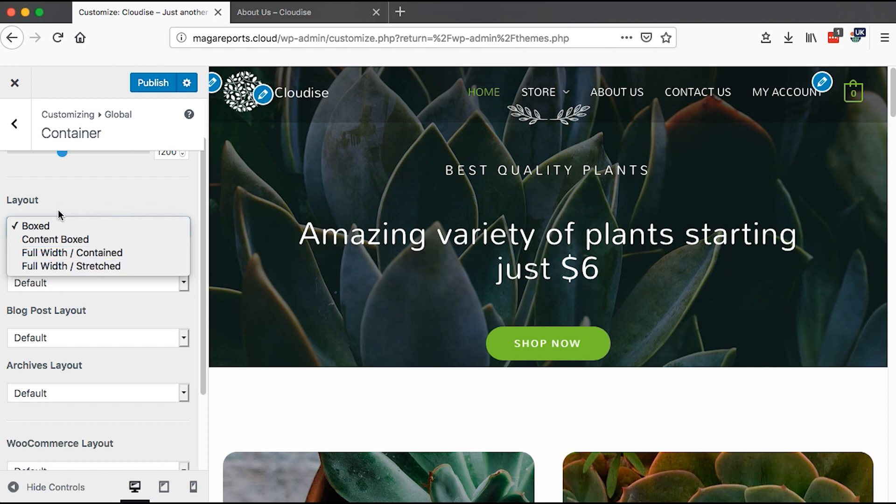
pyautogui.click(49, 225)
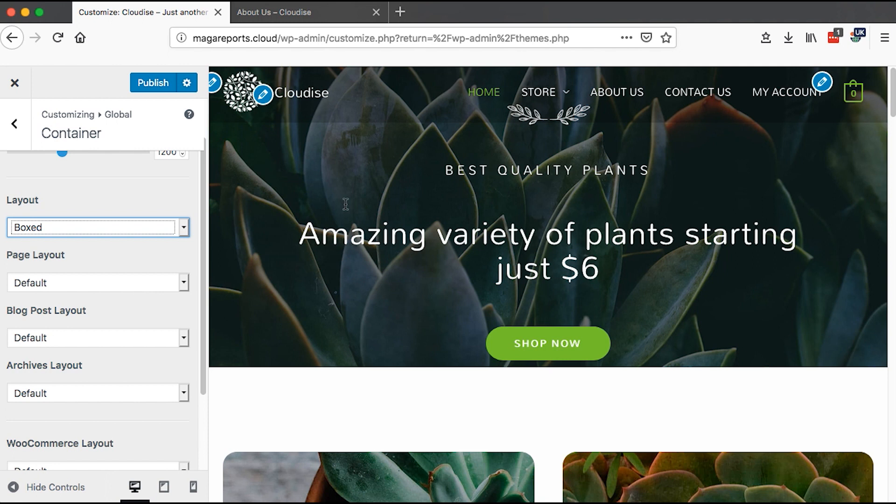
pyautogui.click(184, 229)
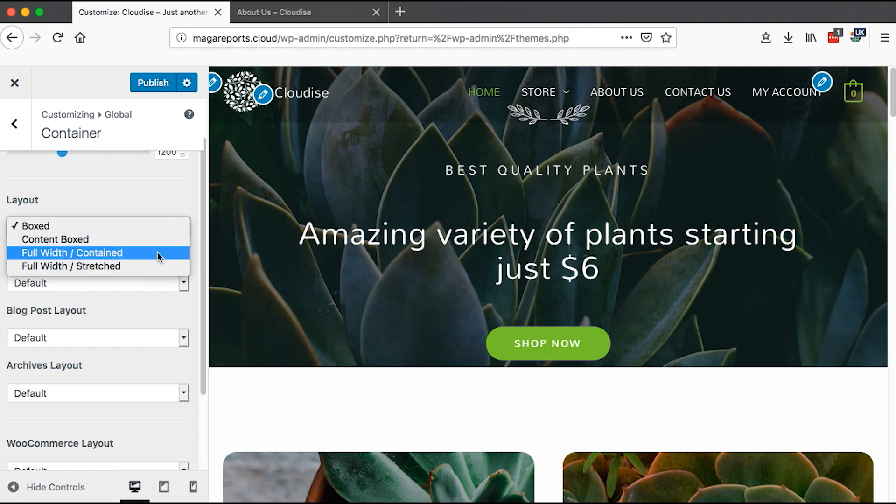
pyautogui.click(155, 195)
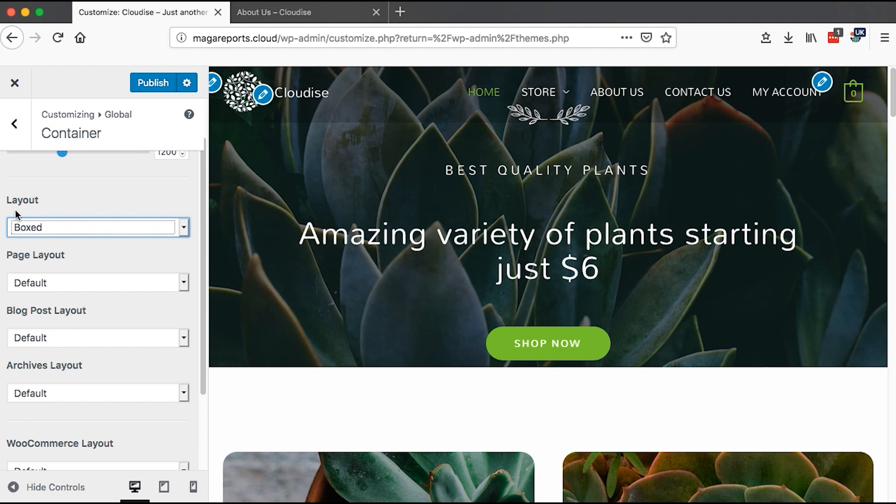
pyautogui.click(186, 285)
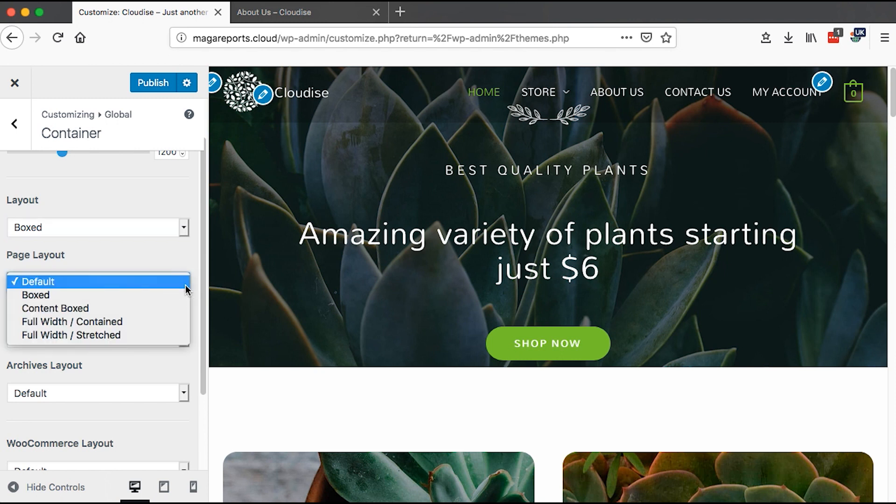
pyautogui.click(27, 255)
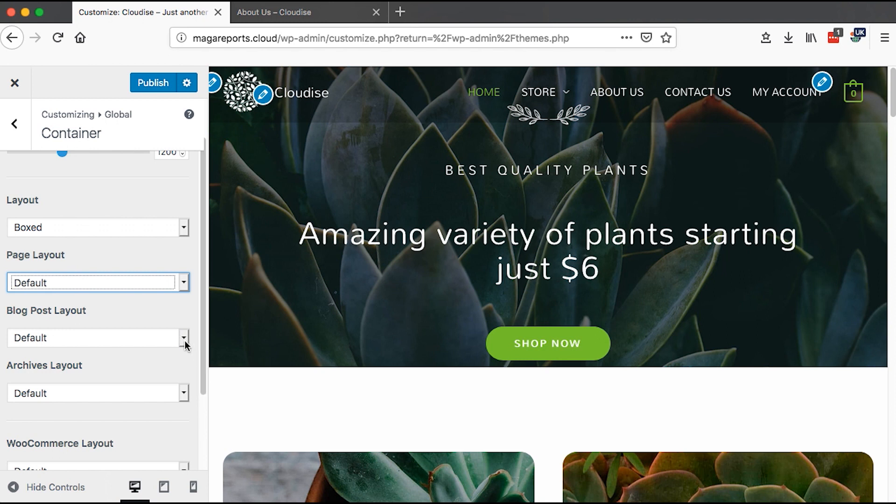
# - Review the Archives, Blog Post and WooCommerce layout options in the container settings
pyautogui.click(184, 394)
pyautogui.click(184, 397)
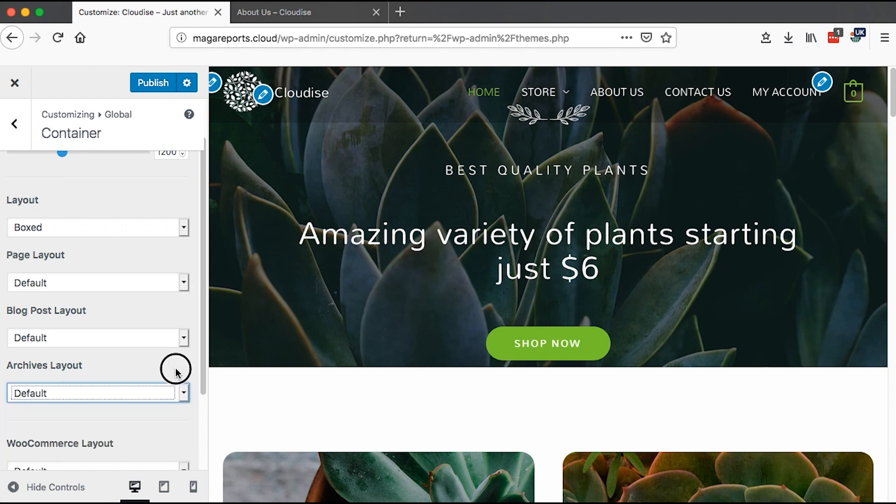
pyautogui.click(185, 340)
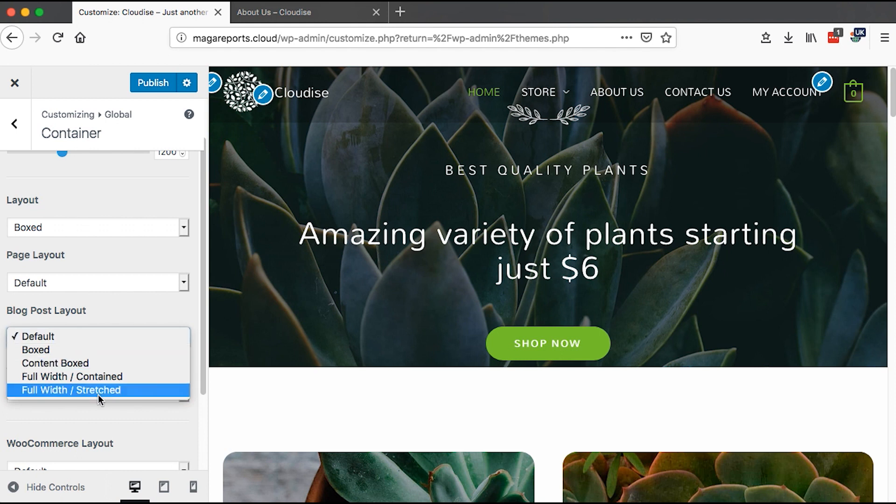
pyautogui.click(86, 314)
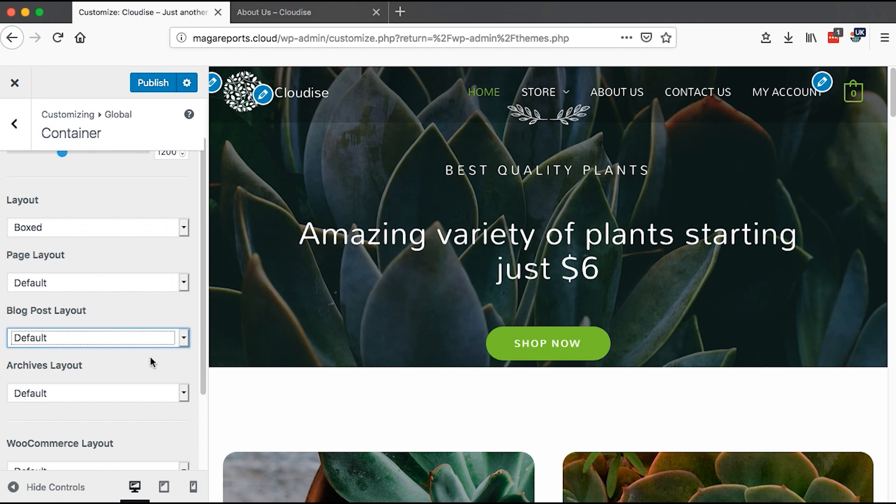
pyautogui.click(204, 377)
pyautogui.scroll(-4, 203, 377)
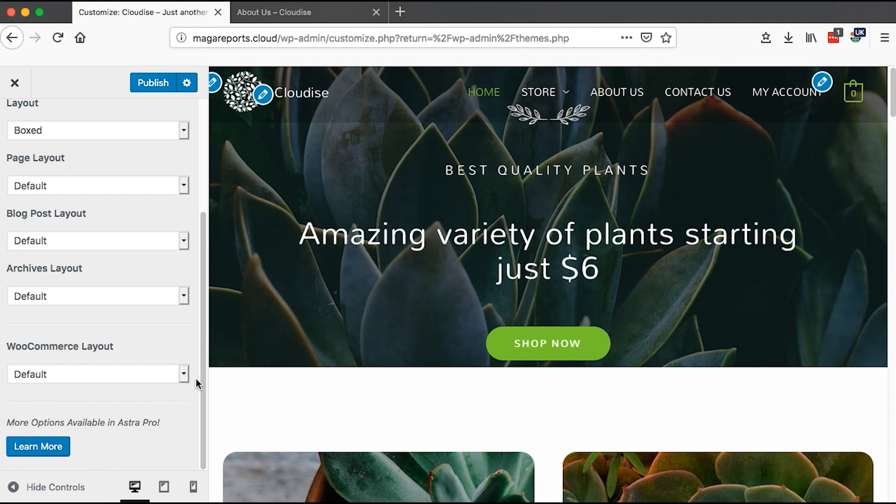
pyautogui.moveTo(203, 379); pyautogui.dragTo(203, 276)
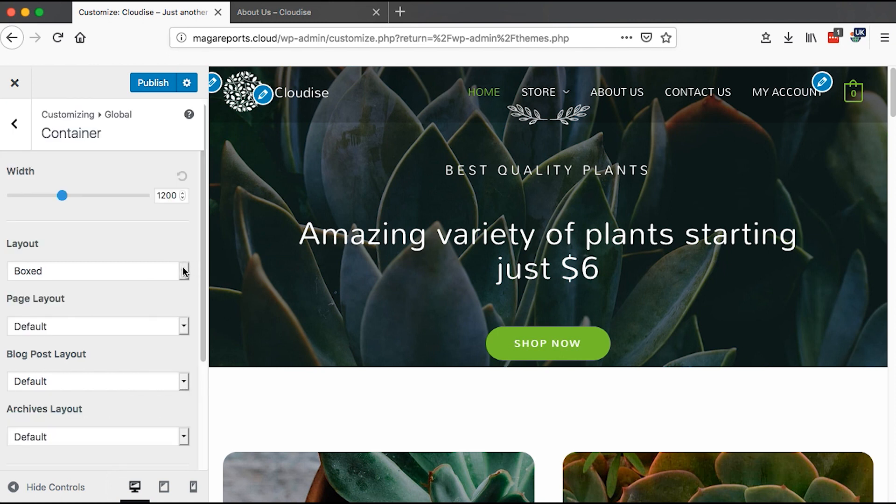
# - Recheck the Layout and Blog Post Layout options, then return to the Global settings
pyautogui.click(183, 271)
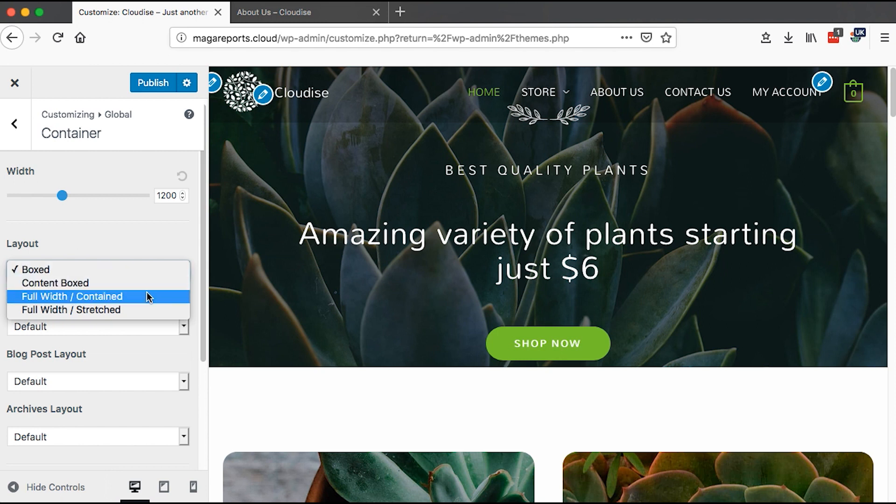
pyautogui.click(156, 381)
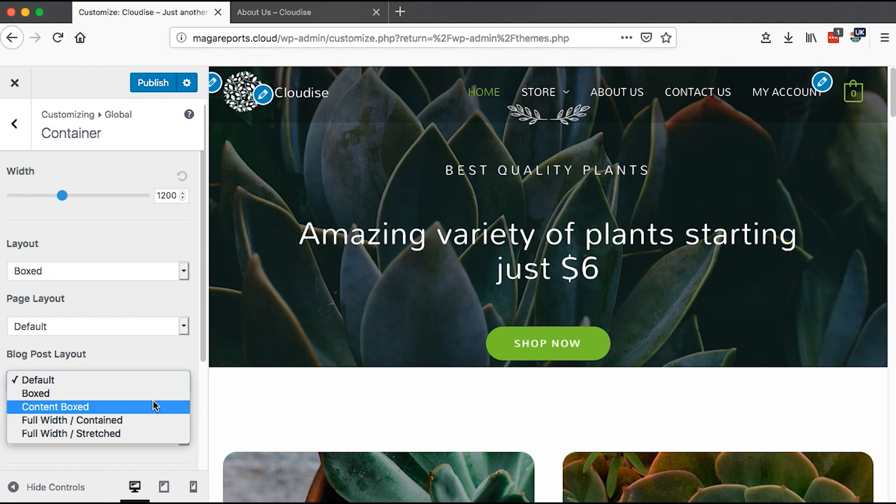
pyautogui.click(139, 359)
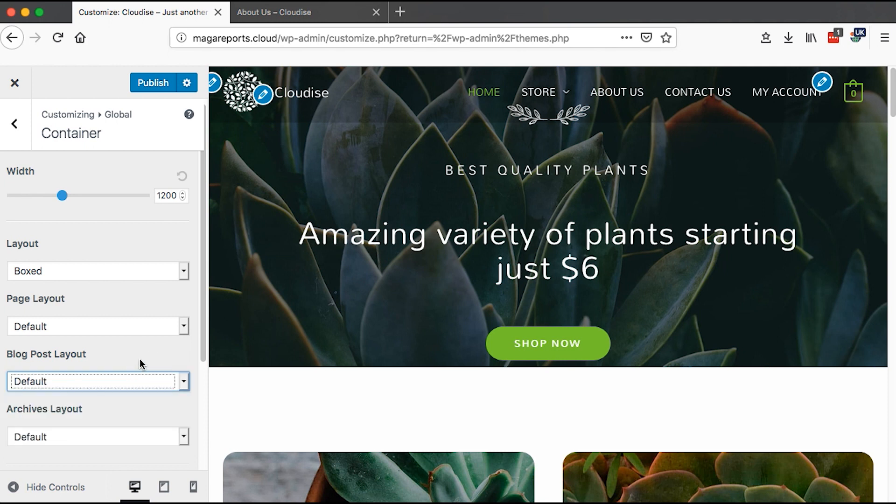
pyautogui.click(14, 125)
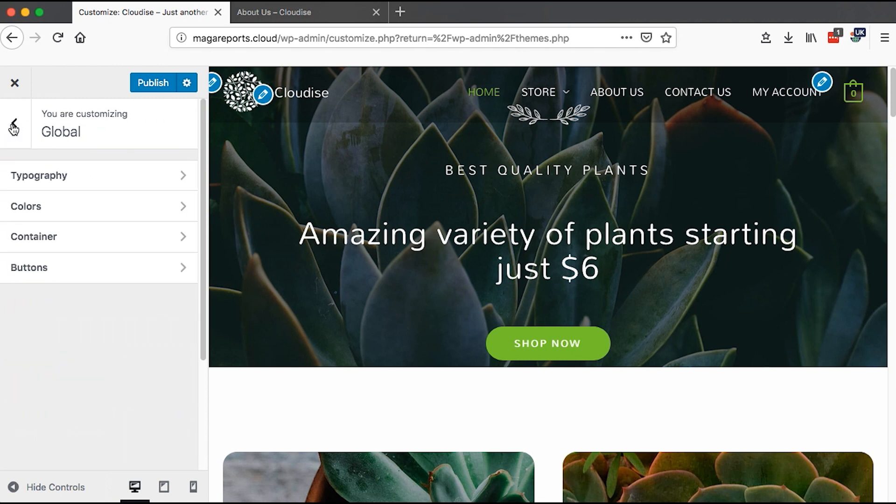
# - Review the normal and hover text and background colors of the global buttons without changing them
pyautogui.click(43, 274)
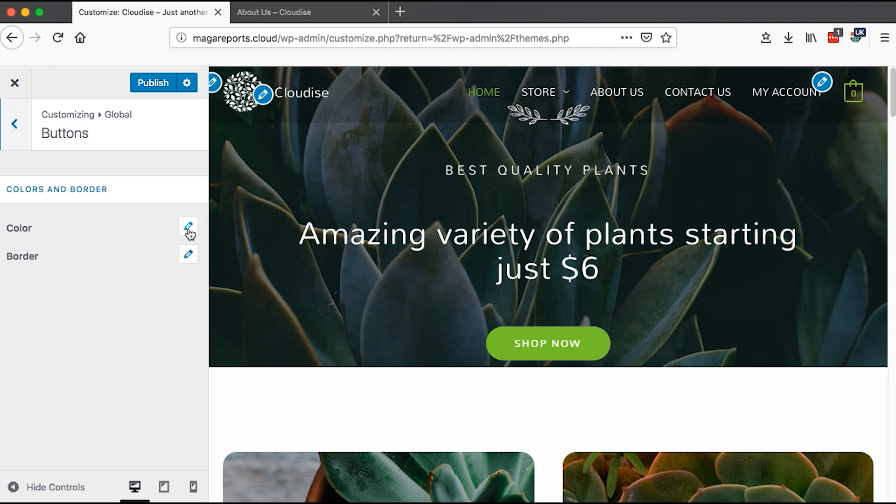
pyautogui.click(189, 229)
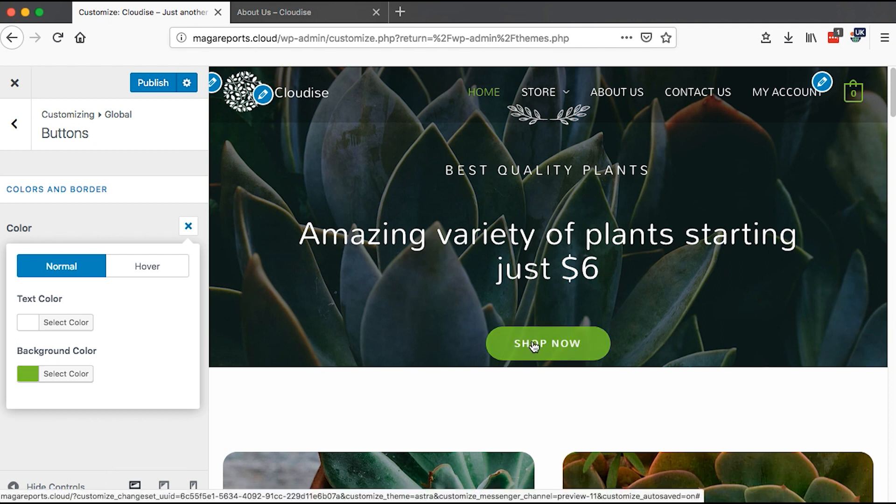
pyautogui.click(126, 271)
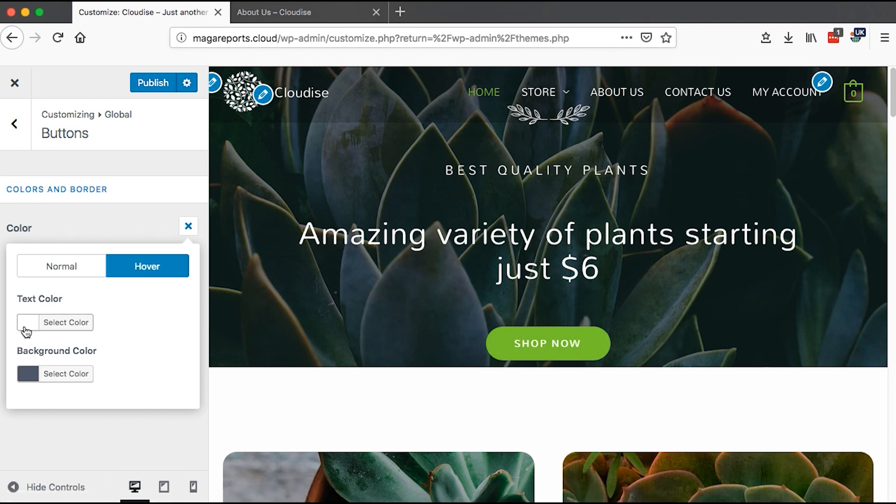
pyautogui.click(27, 374)
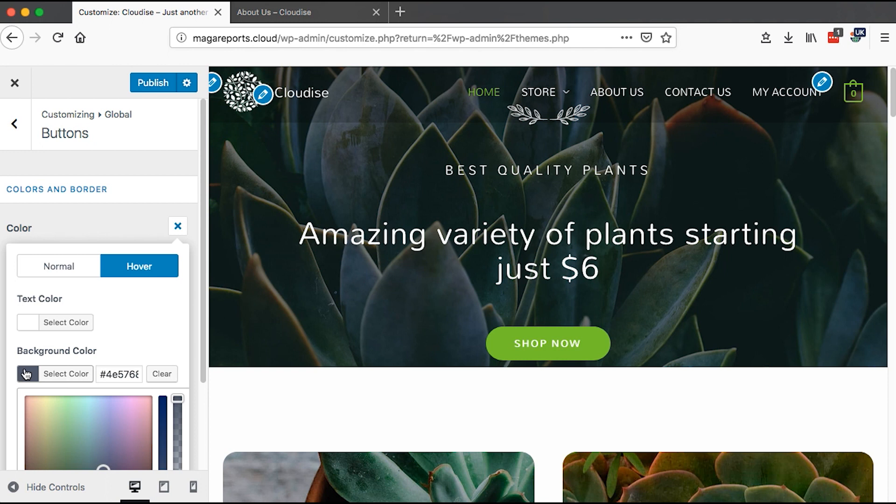
pyautogui.click(21, 374)
pyautogui.click(178, 226)
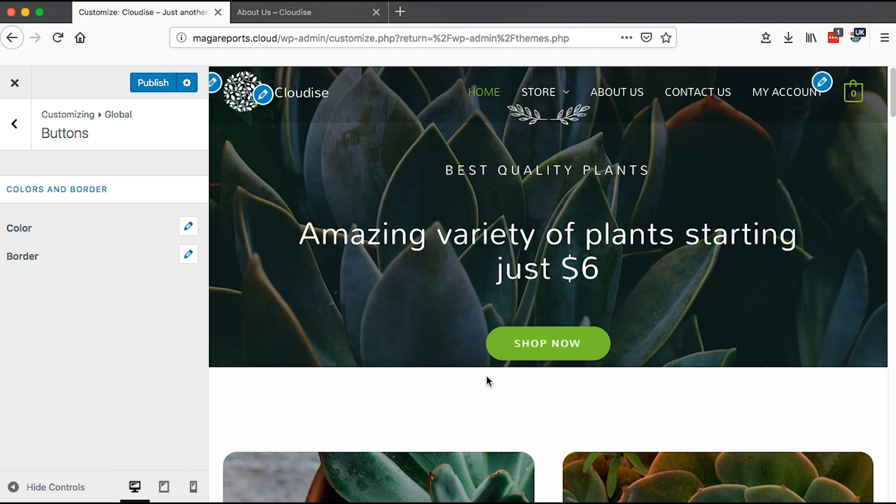
# - Open the header's Site Identity settings and browse the media library for a new logo without choosing one
pyautogui.press('Escape')
pyautogui.click(62, 299)
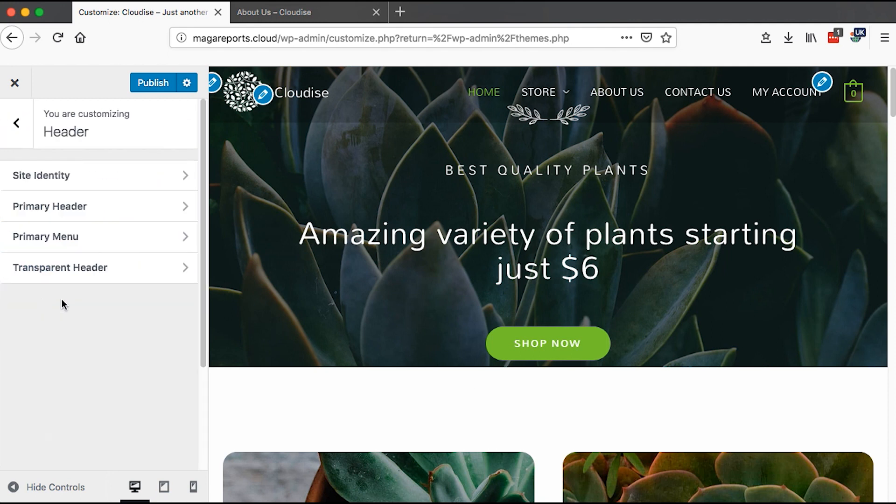
pyautogui.click(66, 176)
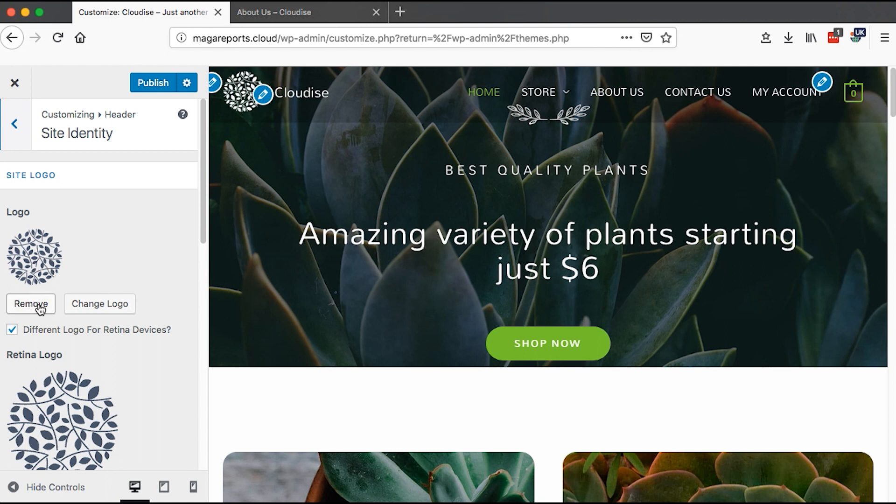
pyautogui.moveTo(205, 214); pyautogui.dragTo(207, 243)
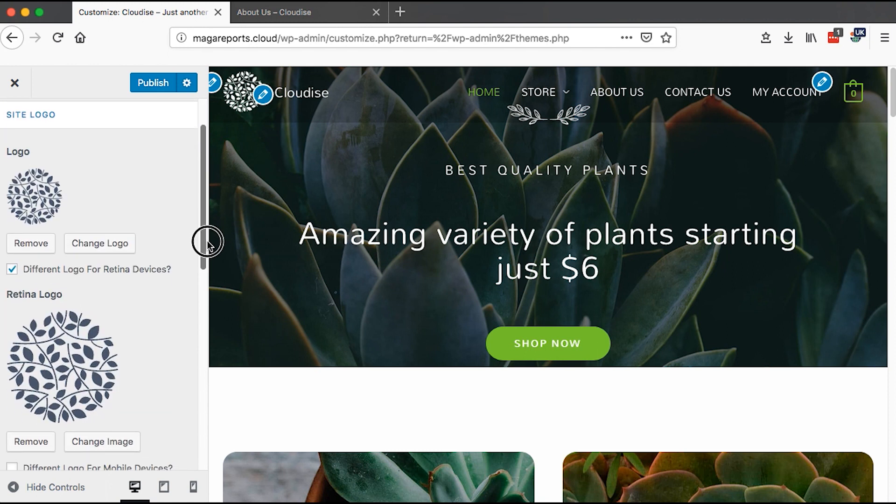
pyautogui.scroll(-3, 208, 242)
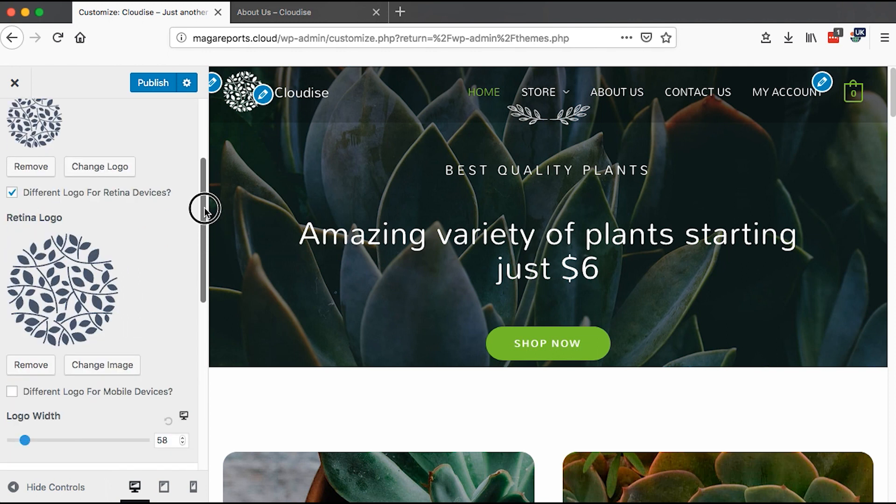
pyautogui.click(89, 170)
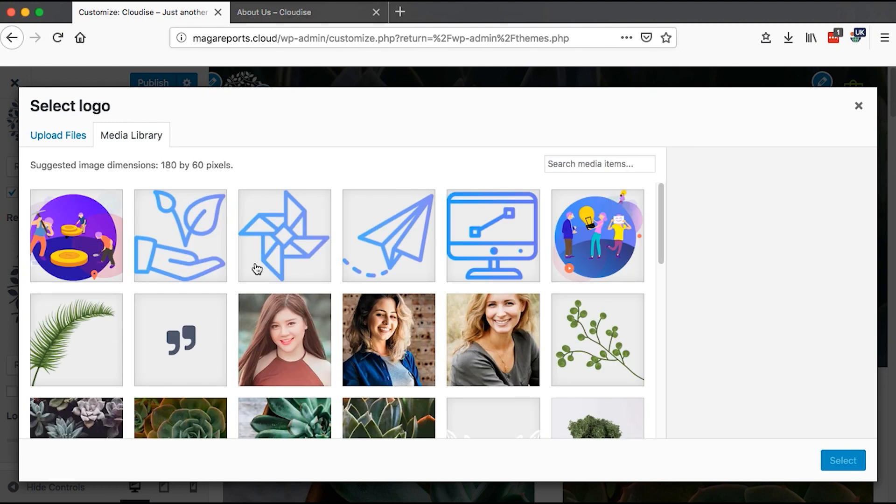
pyautogui.scroll(-3, 369, 330)
pyautogui.scroll(5, 368, 330)
pyautogui.click(859, 106)
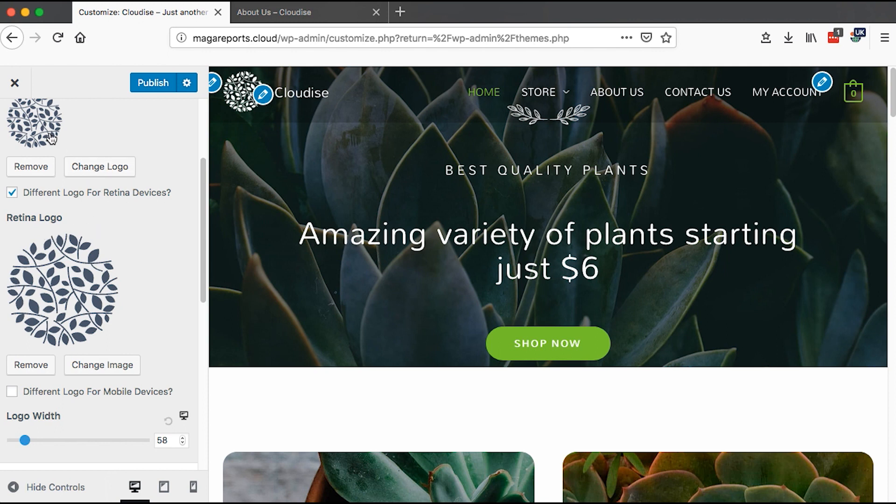
# - Set the logo width to 59
pyautogui.scroll(1, 201, 160)
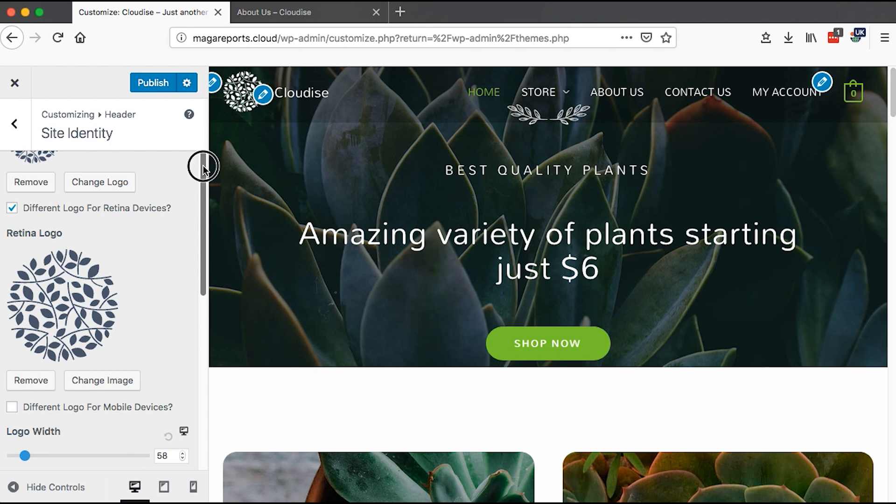
pyautogui.moveTo(203, 168); pyautogui.dragTo(206, 204)
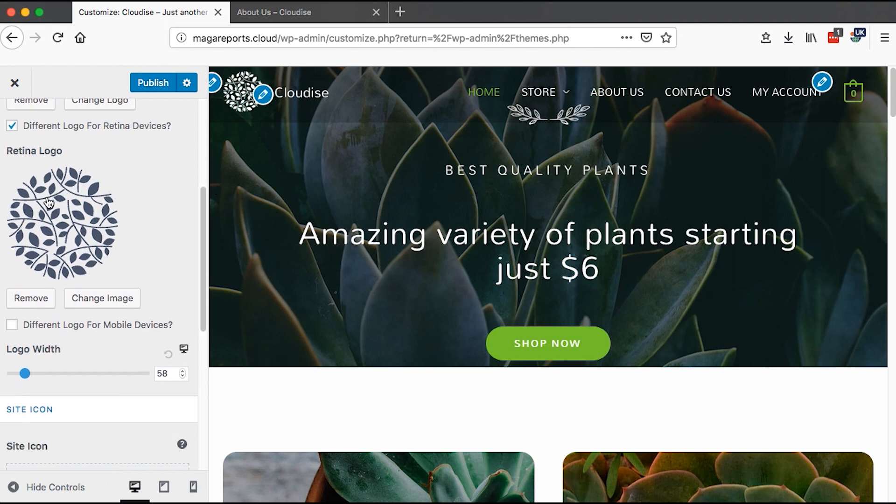
pyautogui.moveTo(203, 300); pyautogui.dragTo(204, 312)
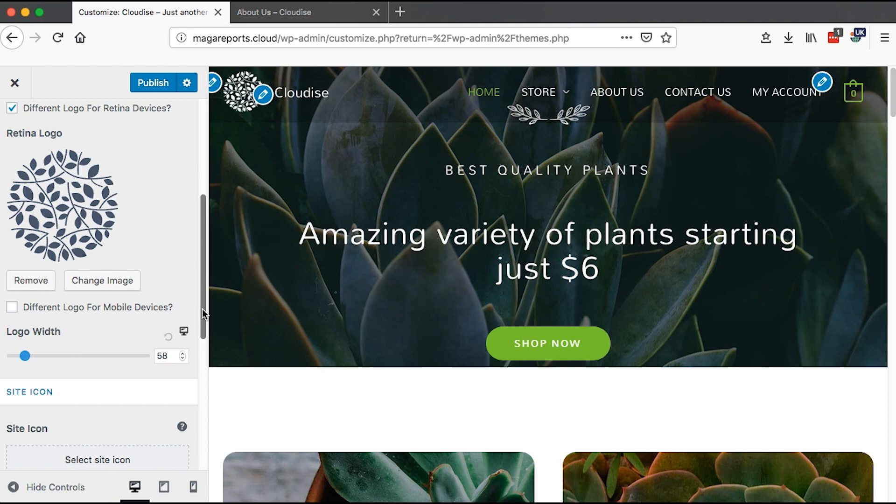
pyautogui.moveTo(203, 309); pyautogui.dragTo(203, 330)
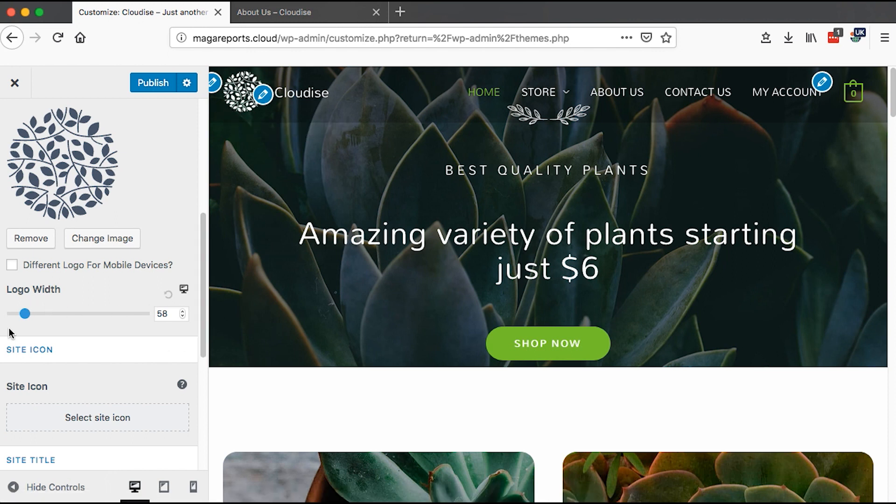
pyautogui.click(28, 315)
pyautogui.moveTo(29, 316)
pyautogui.mouseDown()
pyautogui.moveTo(130, 312)
pyautogui.moveTo(16, 316)
pyautogui.mouseUp()
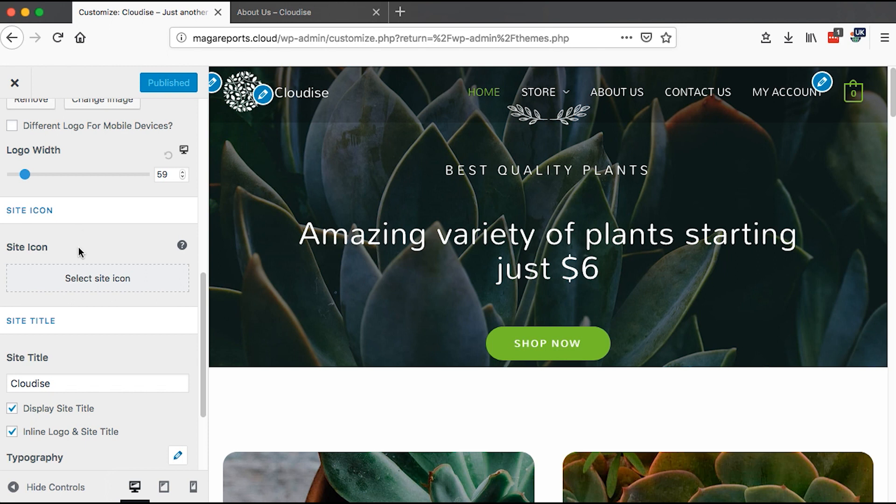
# - Open the site icon picker and browse the media library without choosing an image
pyautogui.click(74, 280)
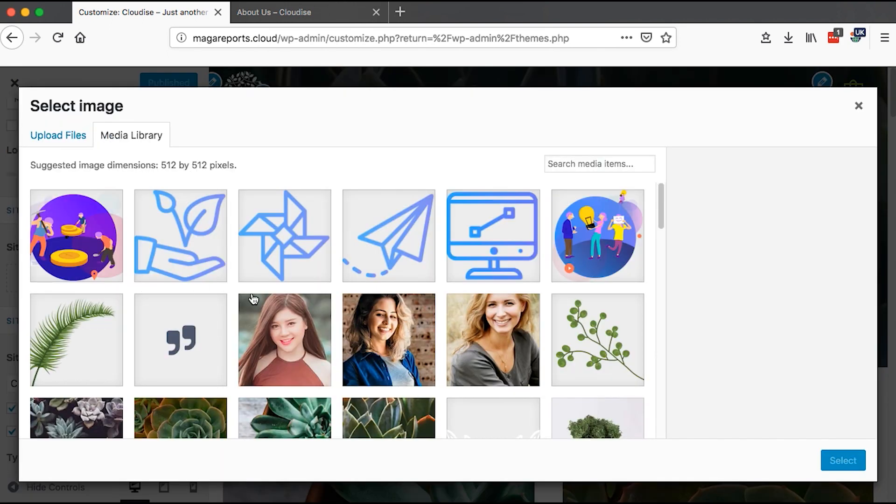
pyautogui.scroll(-2, 285, 308)
pyautogui.scroll(-10, 290, 313)
pyautogui.click(169, 163)
pyautogui.moveTo(169, 163); pyautogui.dragTo(177, 164)
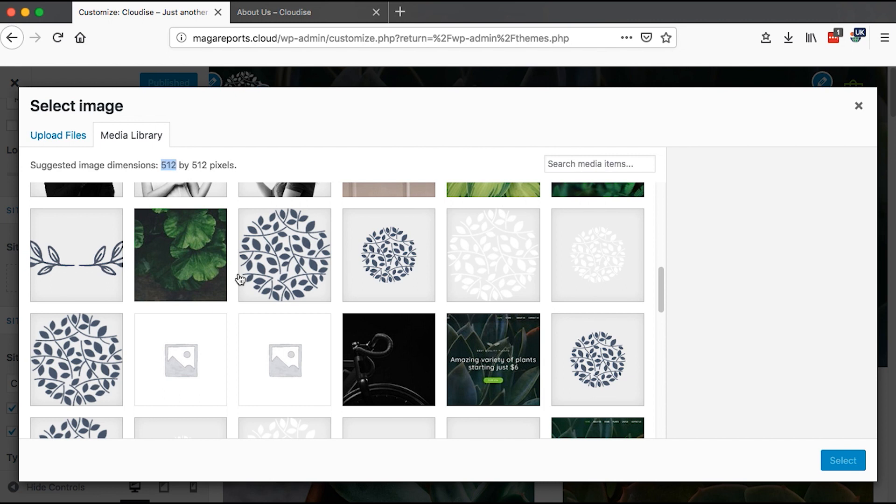
pyautogui.scroll(-3, 270, 356)
pyautogui.scroll(2, 271, 358)
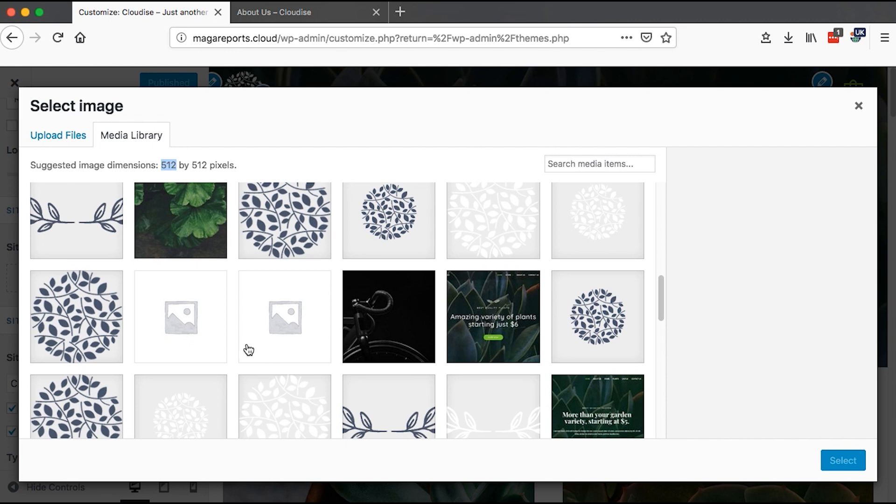
pyautogui.click(572, 330)
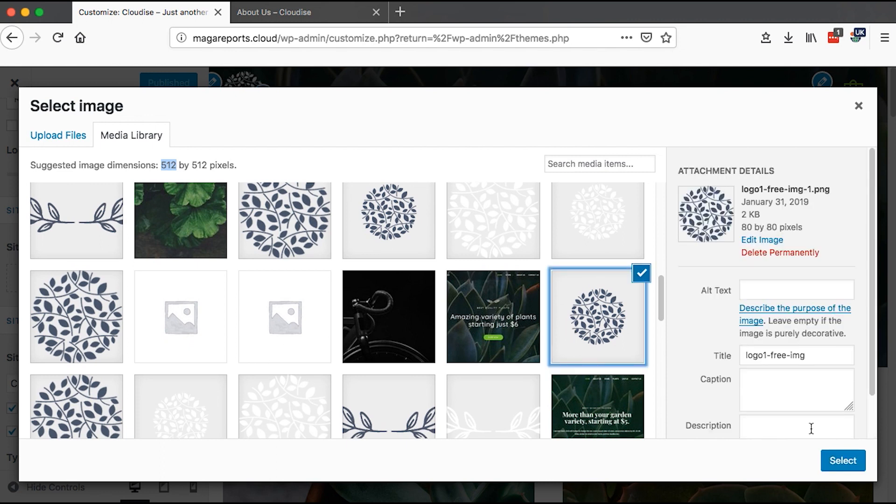
pyautogui.click(859, 108)
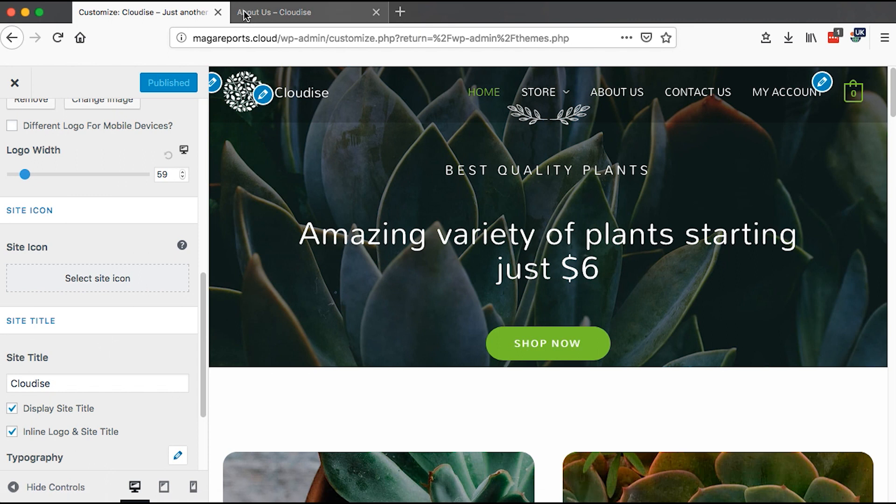
# - Rename the site title to Cloudize
pyautogui.moveTo(203, 327); pyautogui.dragTo(202, 360)
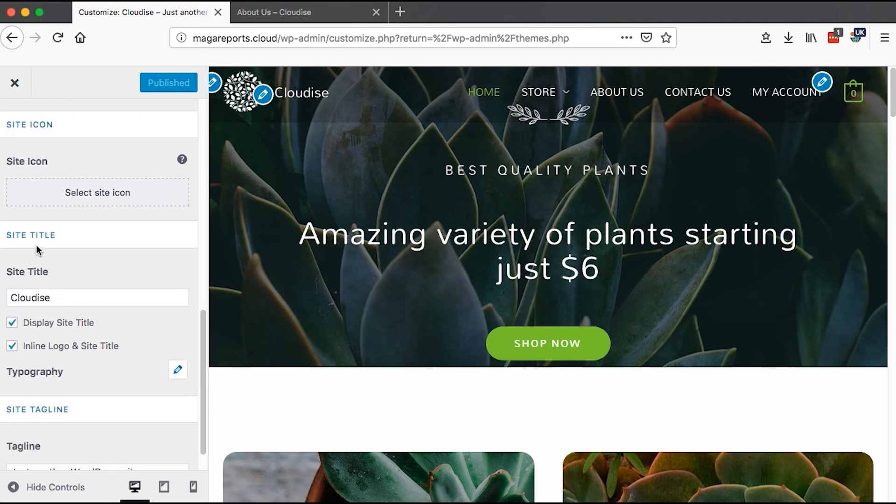
pyautogui.click(31, 298)
pyautogui.doubleClick(32, 297)
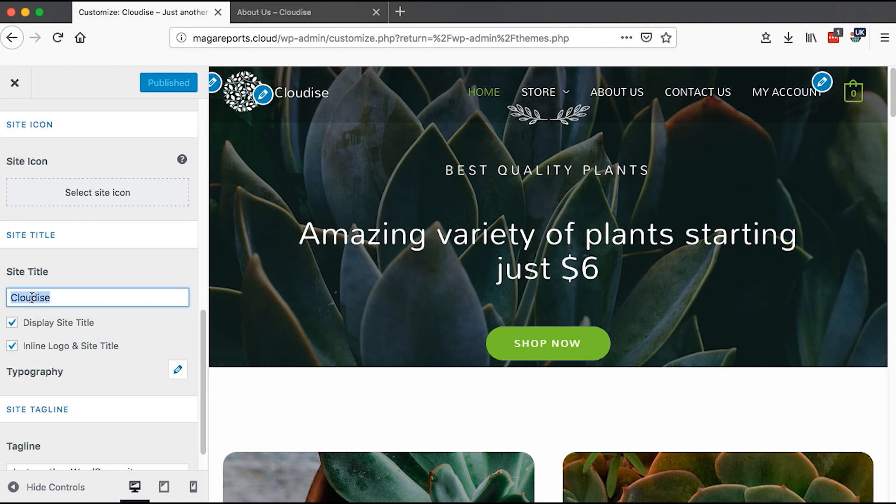
pyautogui.click(63, 299)
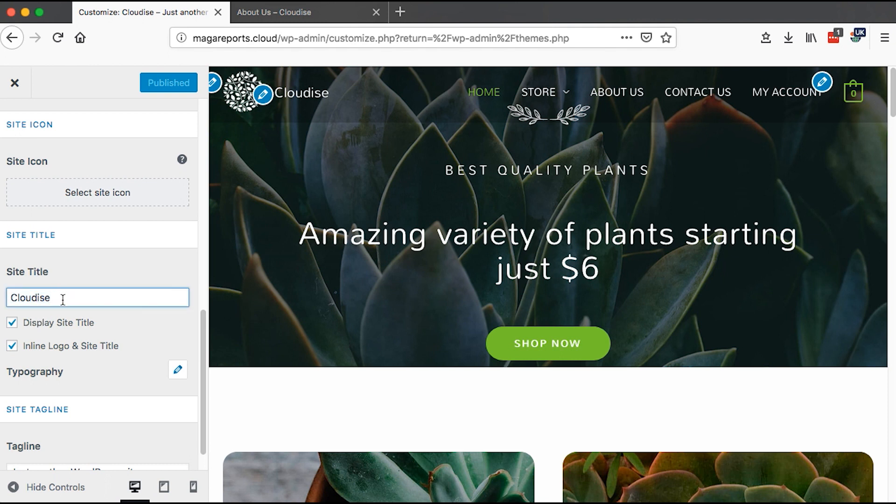
pyautogui.press('Left')
pyautogui.write('z')
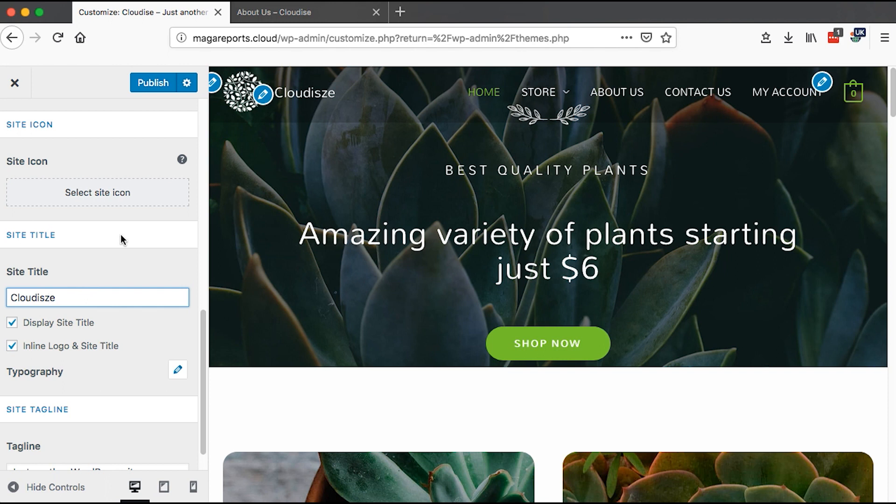
pyautogui.press('BackSpace')
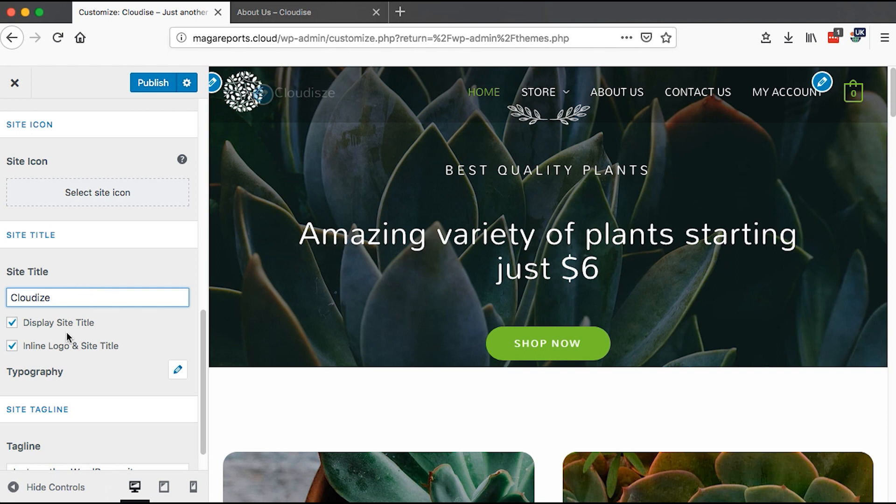
# - Toggle Display Site Title and Inline Logo & Site Title off and back on
pyautogui.click(12, 323)
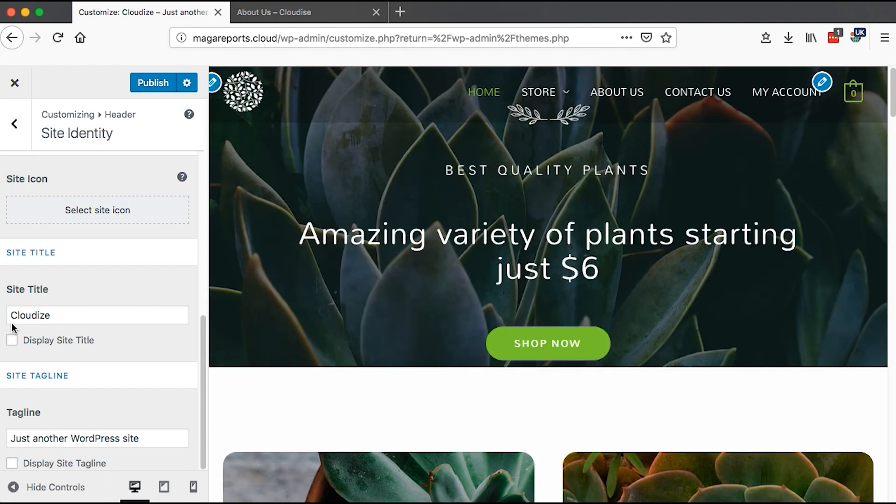
pyautogui.click(11, 342)
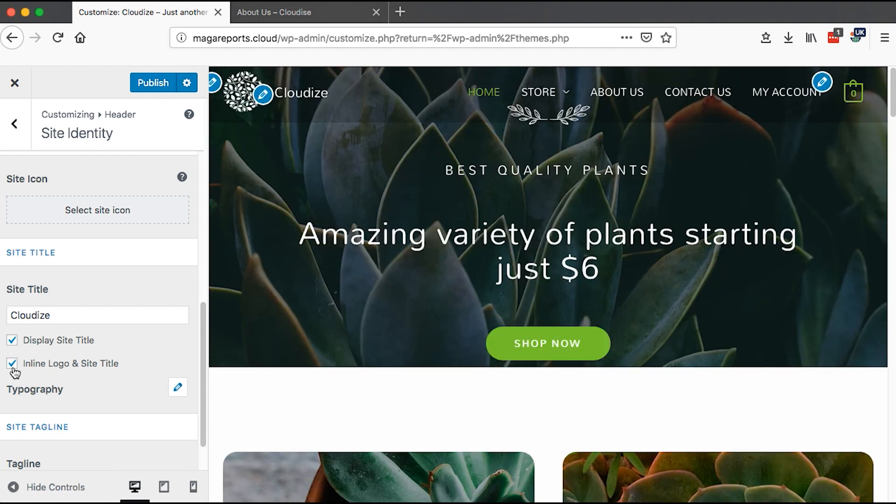
pyautogui.click(12, 364)
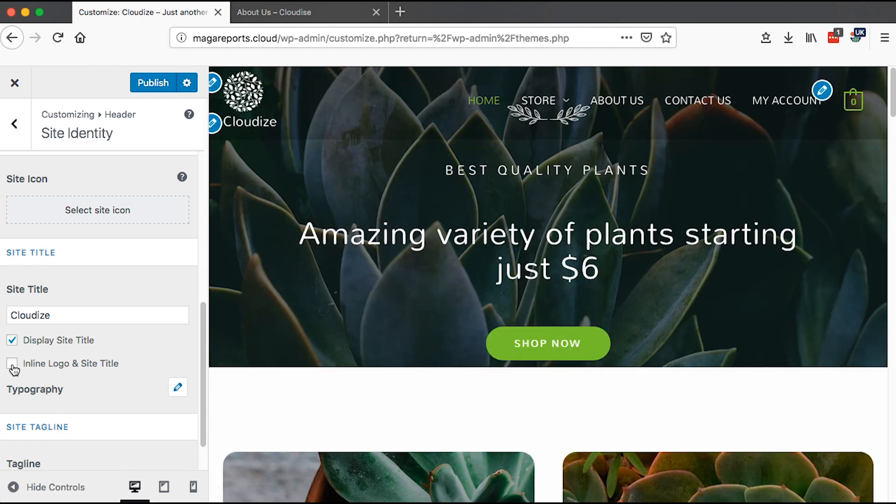
pyautogui.click(13, 364)
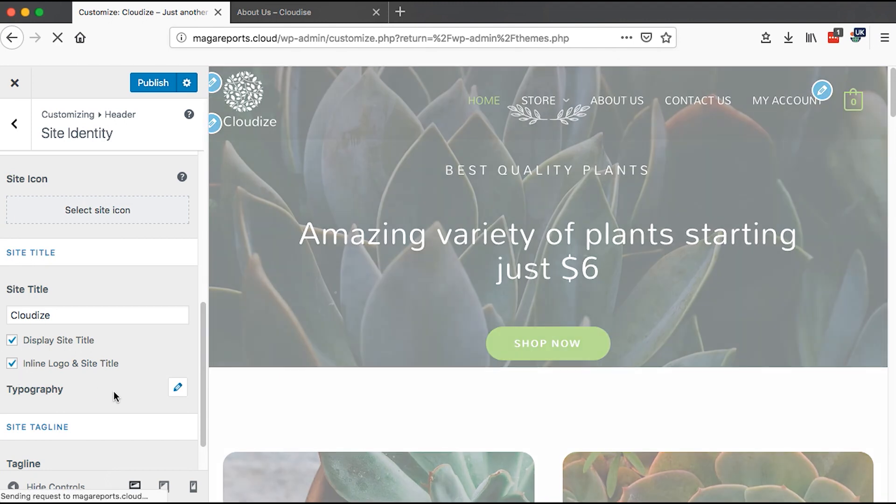
# - Turn on Display Site Tagline for the tagline Just another WordPress site
pyautogui.moveTo(205, 363); pyautogui.dragTo(202, 404)
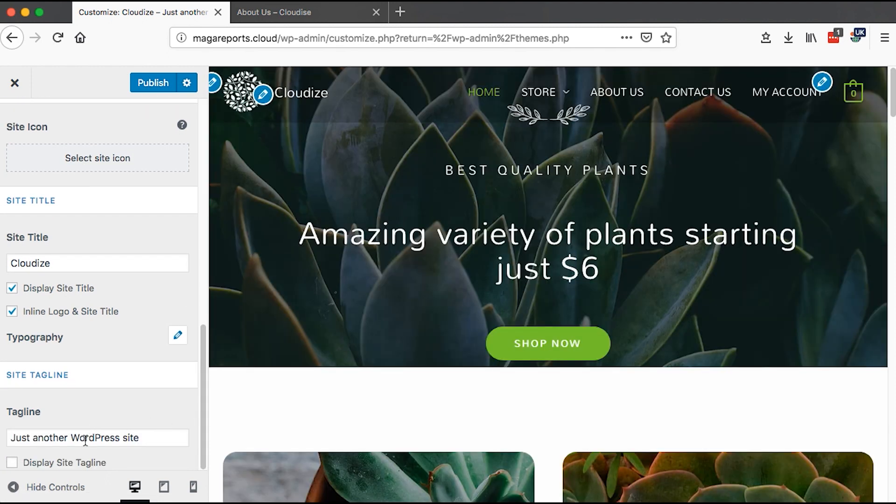
pyautogui.click(54, 443)
pyautogui.tripleClick(54, 444)
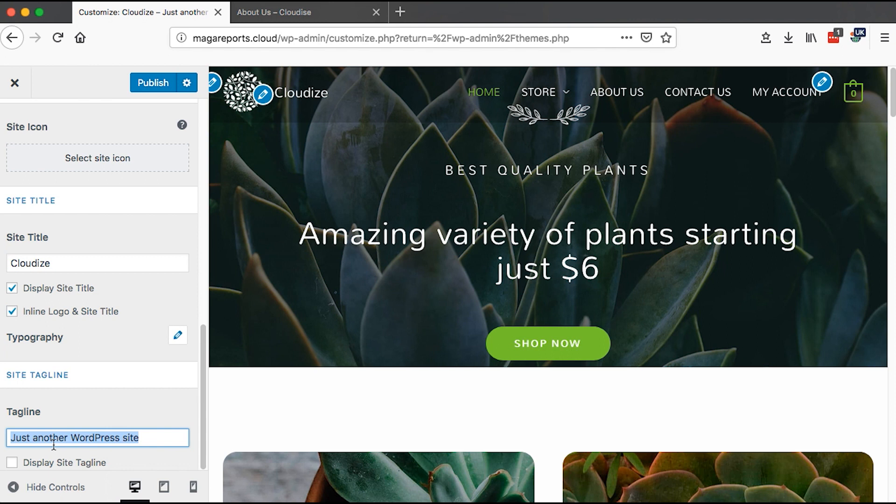
pyautogui.click(76, 439)
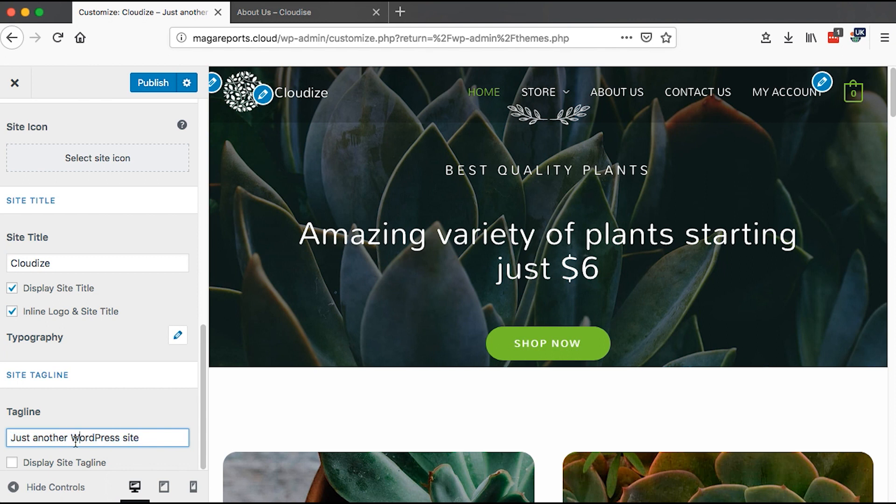
pyautogui.click(12, 463)
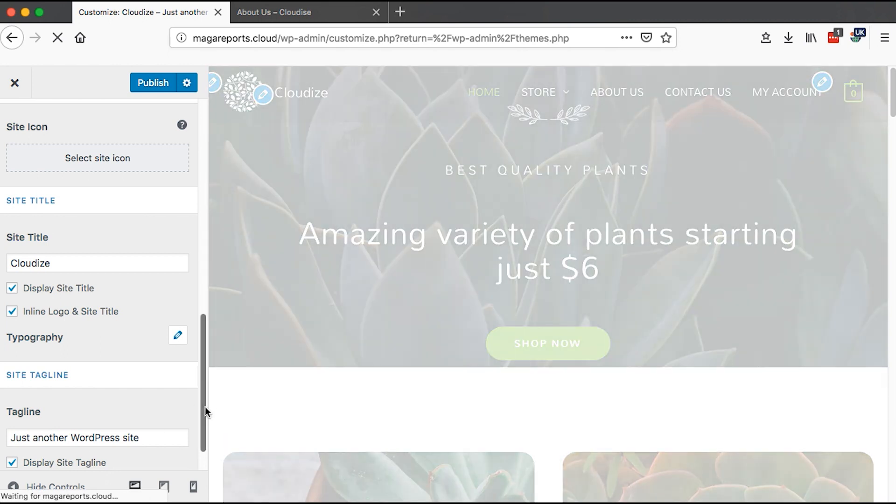
pyautogui.moveTo(204, 411); pyautogui.dragTo(204, 436)
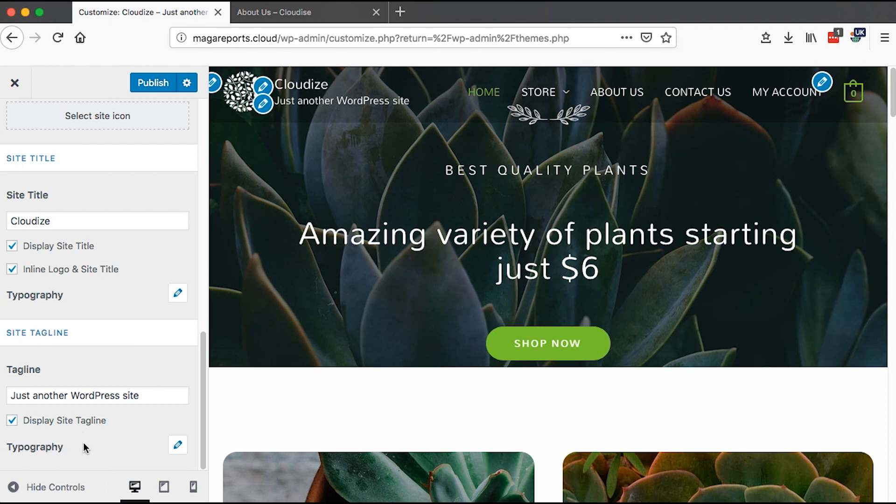
# - Open the site title typography options to check the font size, then close them
pyautogui.click(178, 293)
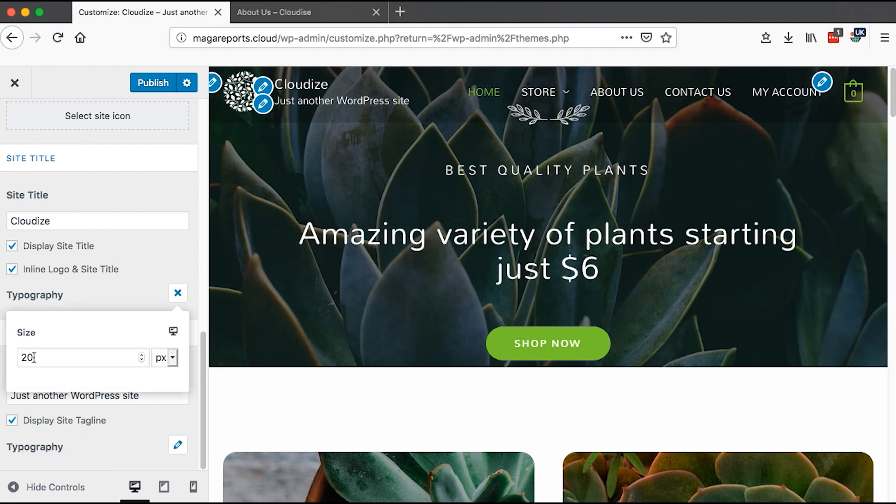
pyautogui.doubleClick(33, 357)
pyautogui.click(180, 292)
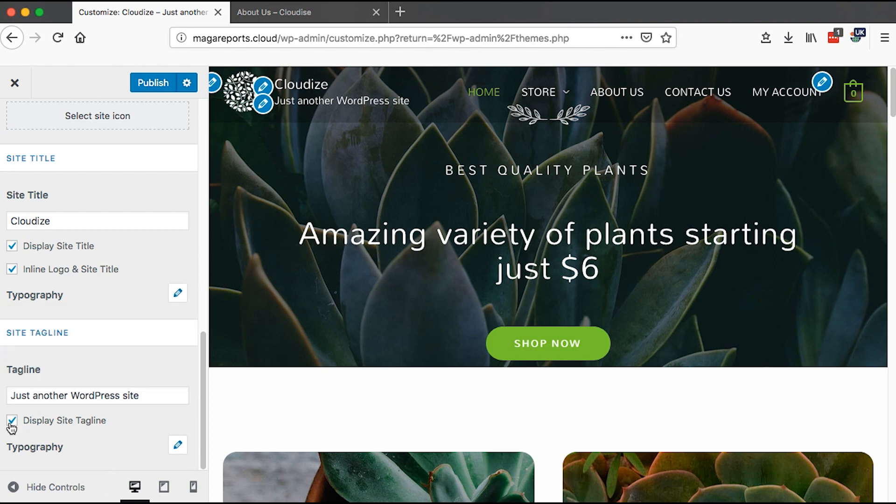
# - Turn off Display Site Tagline and return to the Header settings
pyautogui.click(12, 421)
pyautogui.moveTo(201, 369); pyautogui.dragTo(205, 147)
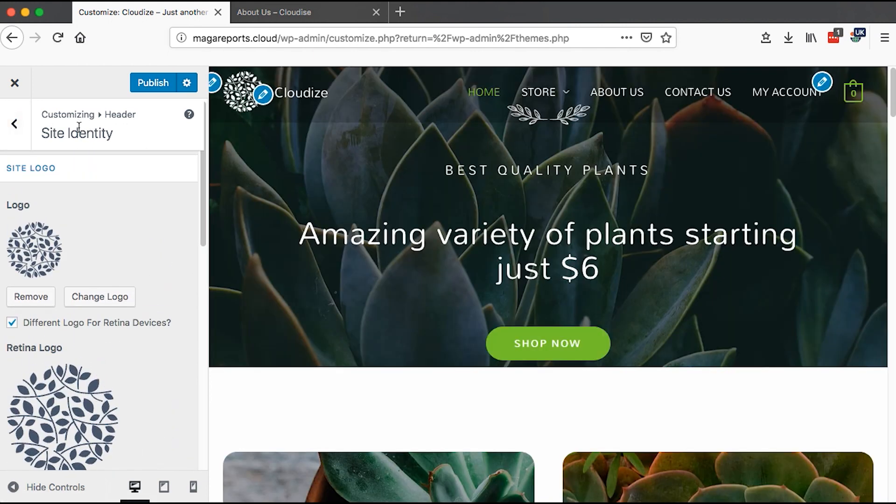
pyautogui.click(23, 132)
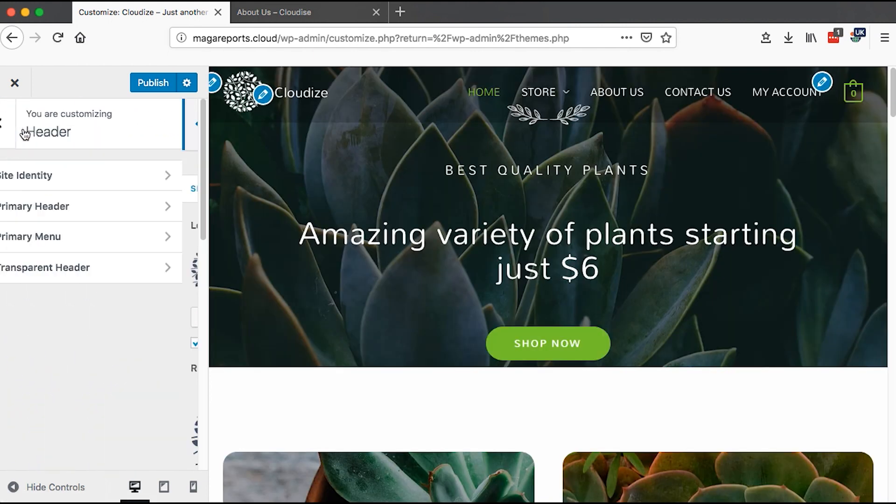
# - Open Primary Header settings and preview the Logo Center and Logo Right layouts before returning to the default Logo Left layout
pyautogui.click(48, 218)
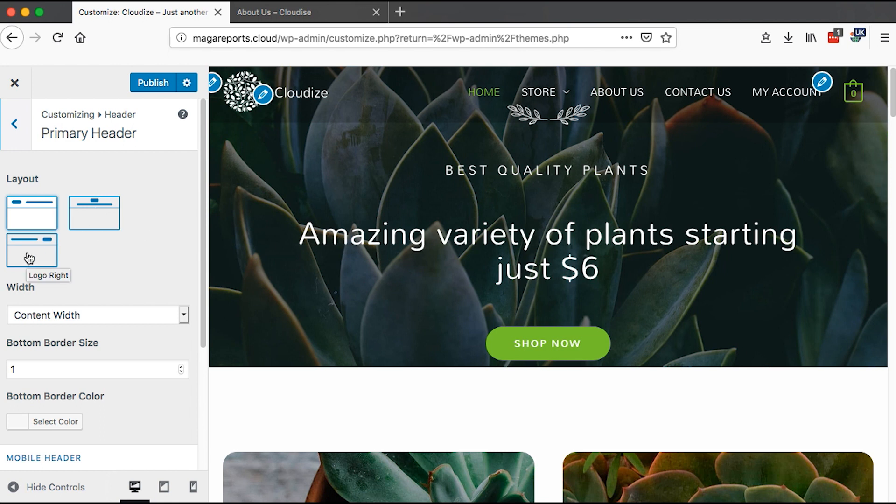
pyautogui.click(101, 211)
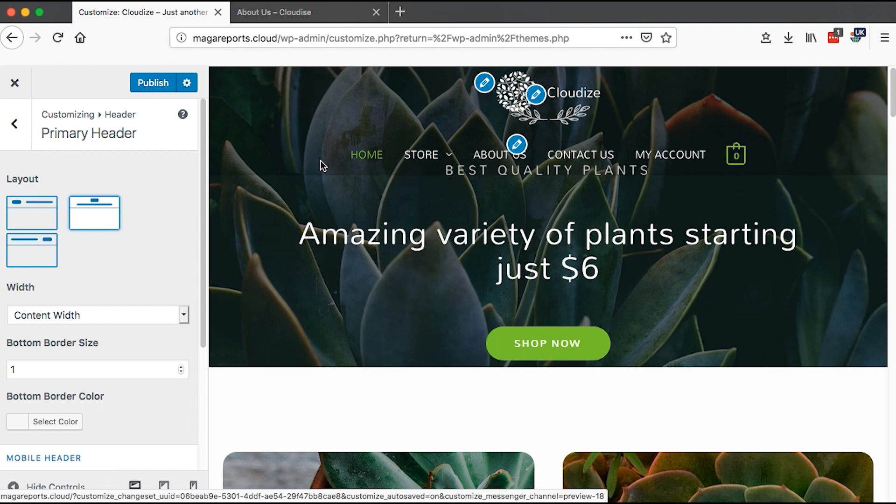
pyautogui.click(18, 251)
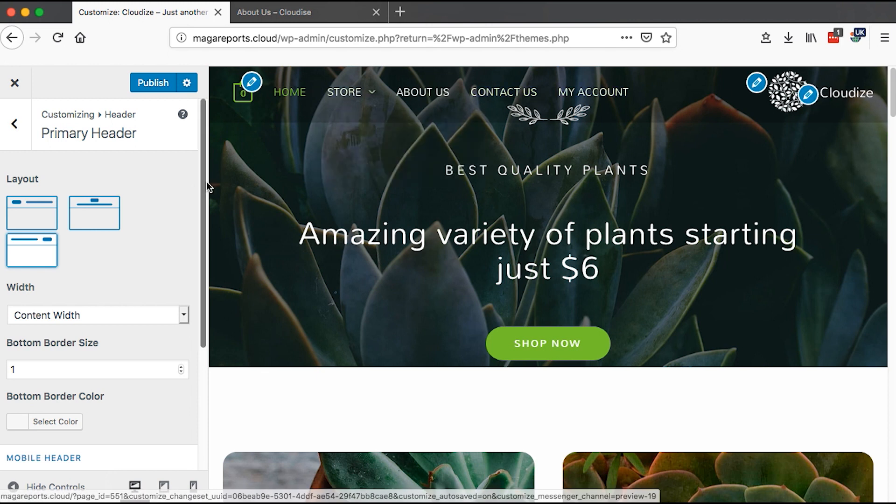
pyautogui.click(41, 217)
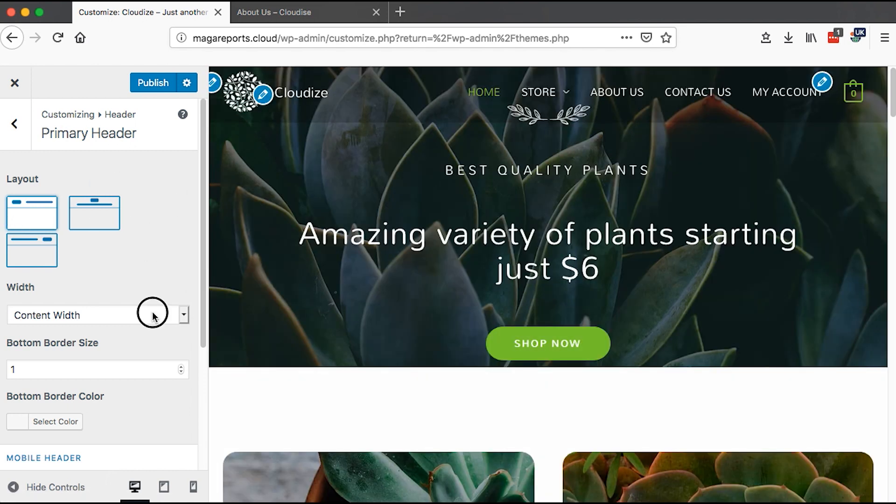
# - Review the header width options, keeping Content Width
pyautogui.click(151, 313)
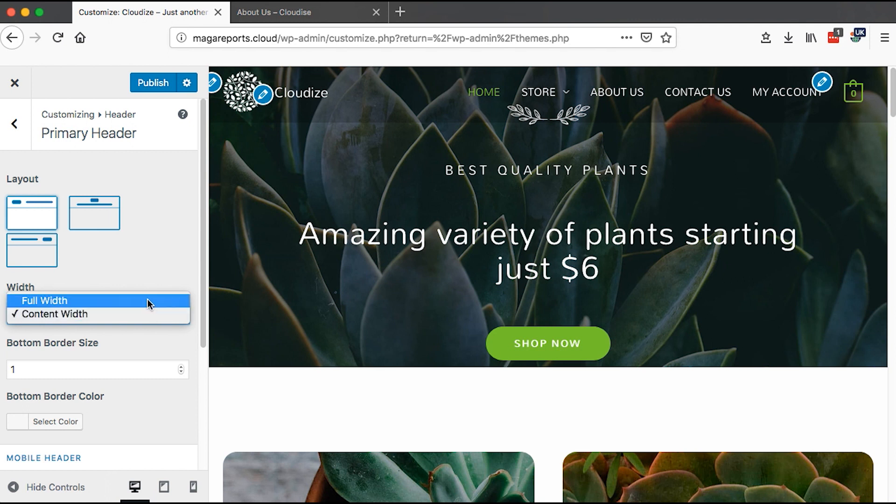
pyautogui.click(139, 316)
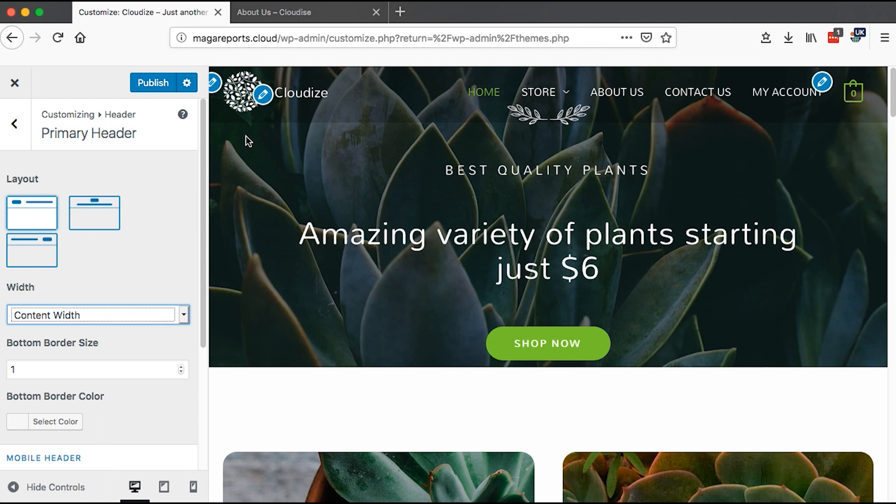
pyautogui.click(90, 316)
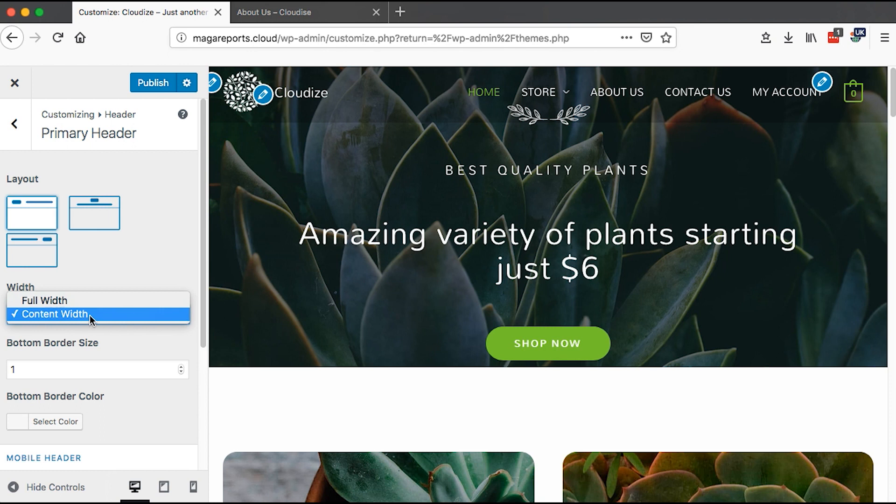
pyautogui.click(90, 315)
pyautogui.click(188, 316)
pyautogui.click(153, 269)
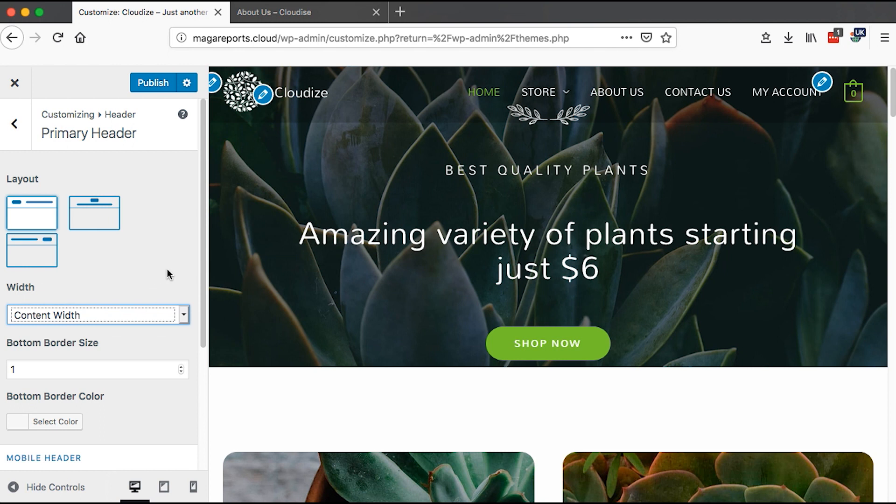
# - Give the primary header a bottom border of size 10 in green #81d742
pyautogui.scroll(-5, 206, 311)
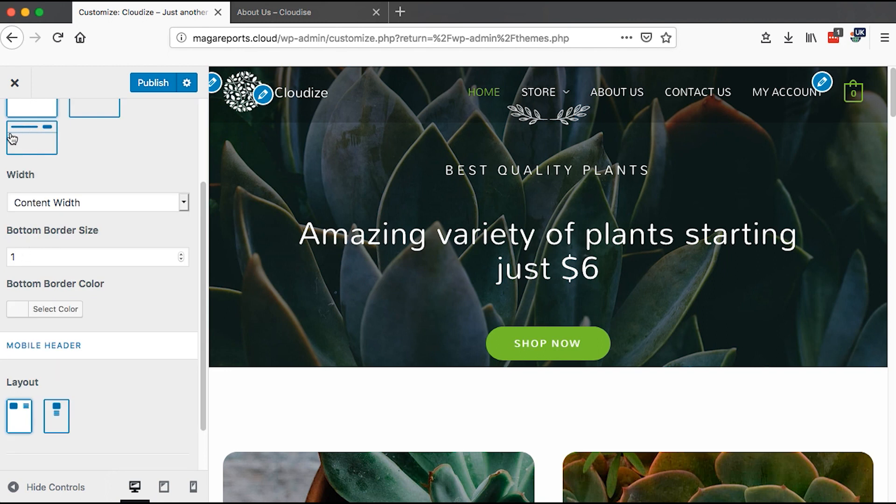
pyautogui.scroll(5, 64, 217)
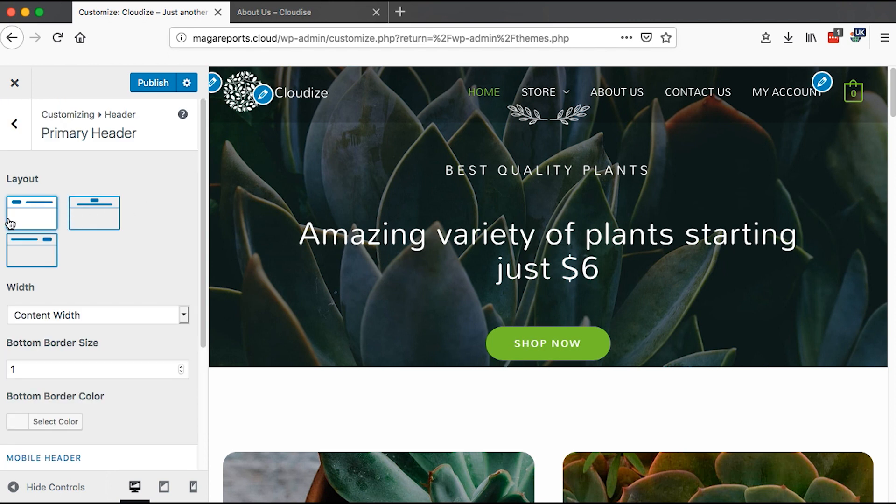
pyautogui.scroll(-1, 15, 253)
pyautogui.moveTo(19, 344); pyautogui.dragTo(1, 343)
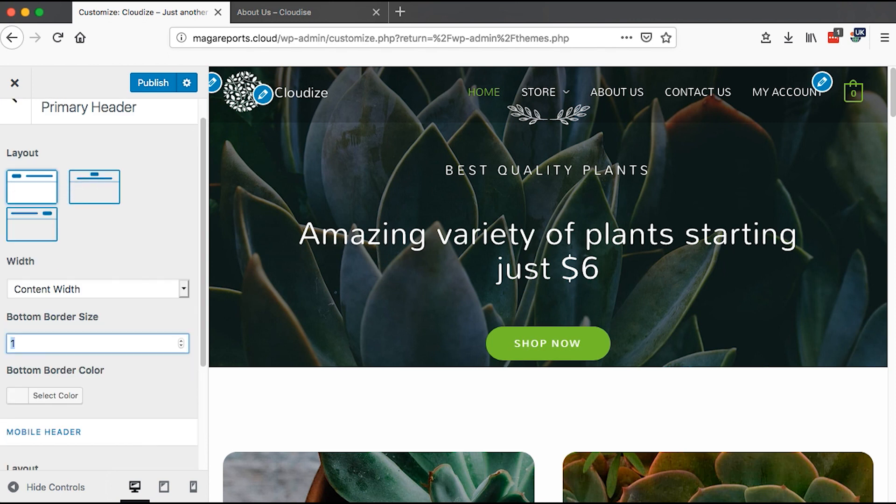
pyautogui.write('10')
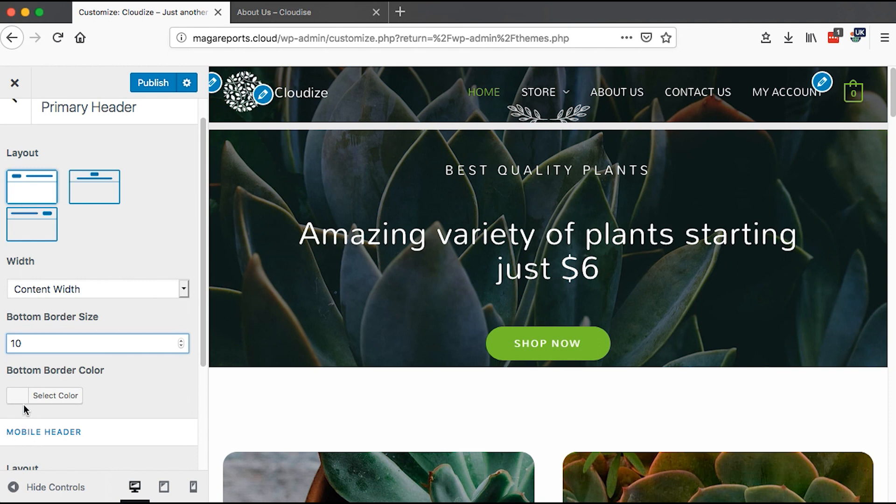
pyautogui.click(72, 396)
pyautogui.moveTo(201, 283); pyautogui.dragTo(202, 348)
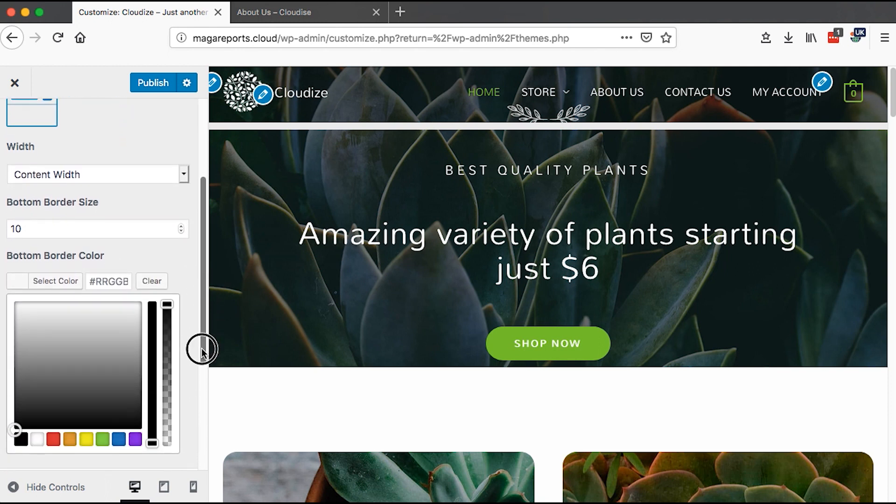
pyautogui.click(103, 439)
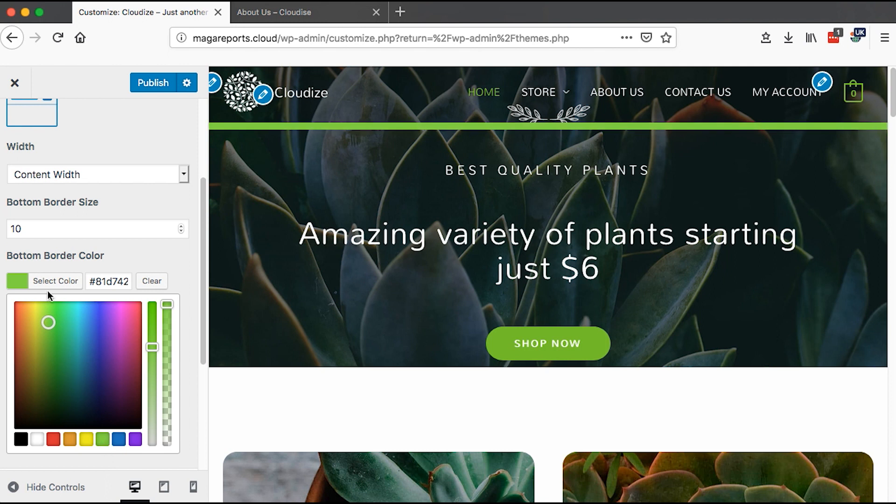
# - Set the header's bottom border size to 2
pyautogui.click(24, 229)
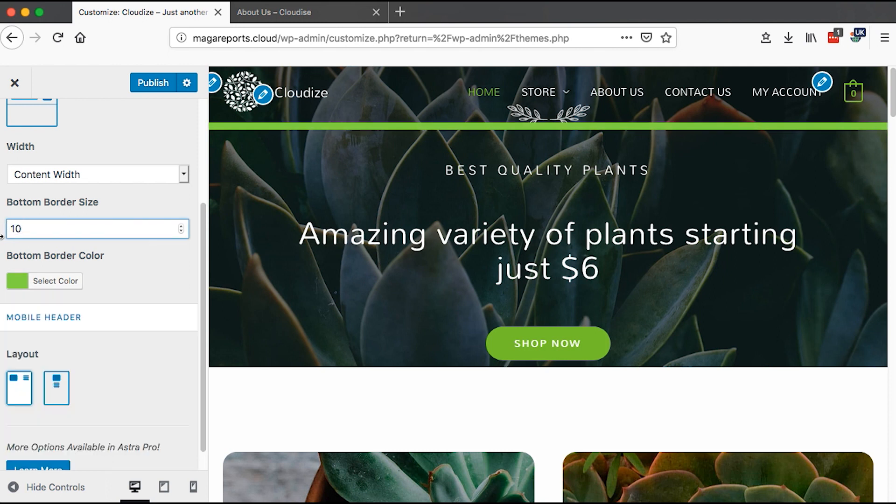
pyautogui.press('BackSpace')
pyautogui.press('BackSpace')
pyautogui.write('2')
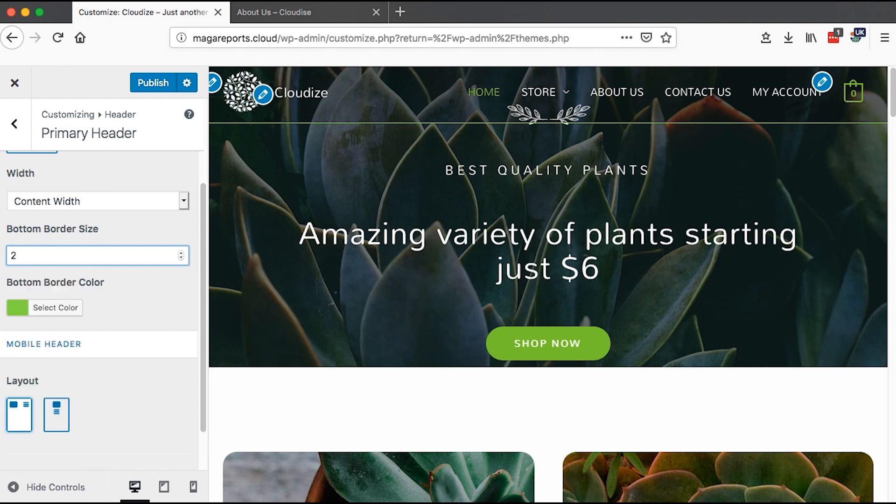
# - Switch to the mobile preview, toggle the mobile menu, and try the stacked mobile header layout
pyautogui.scroll(-2, 172, 405)
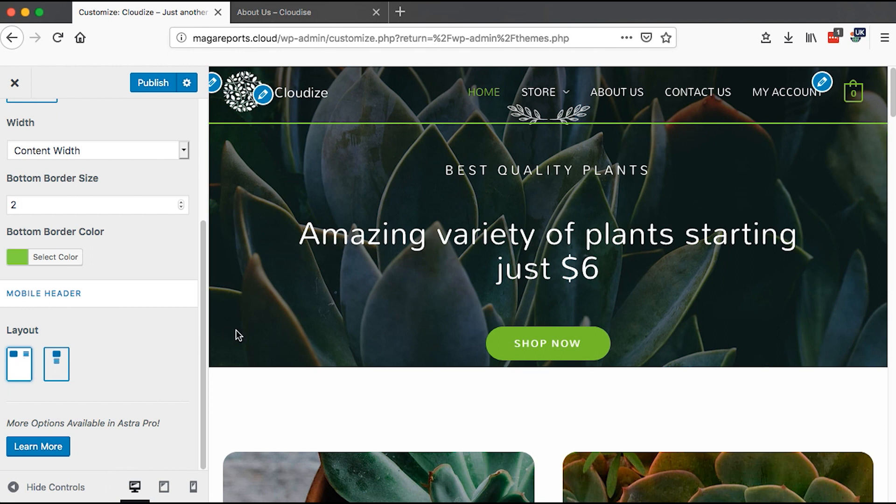
pyautogui.click(193, 487)
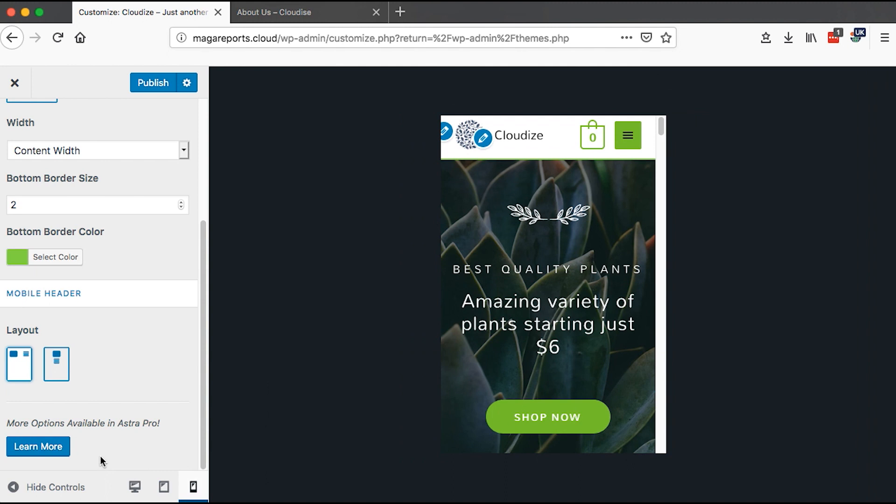
pyautogui.click(628, 136)
pyautogui.click(629, 136)
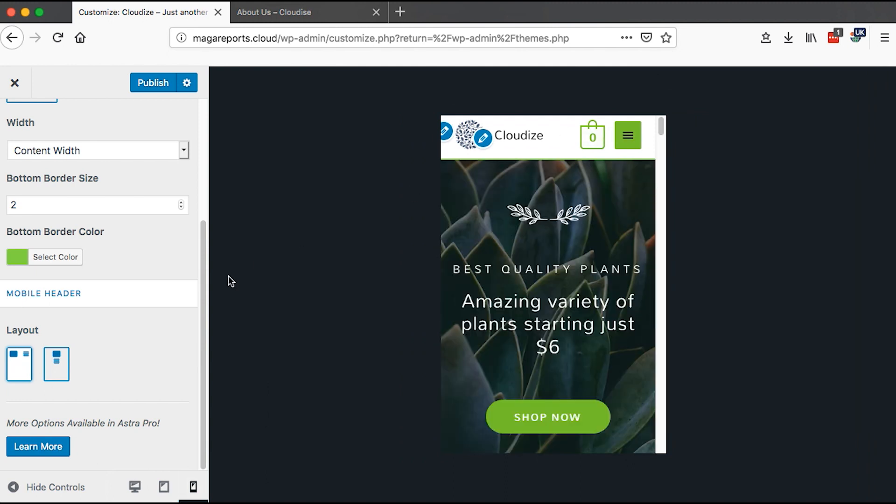
pyautogui.click(58, 371)
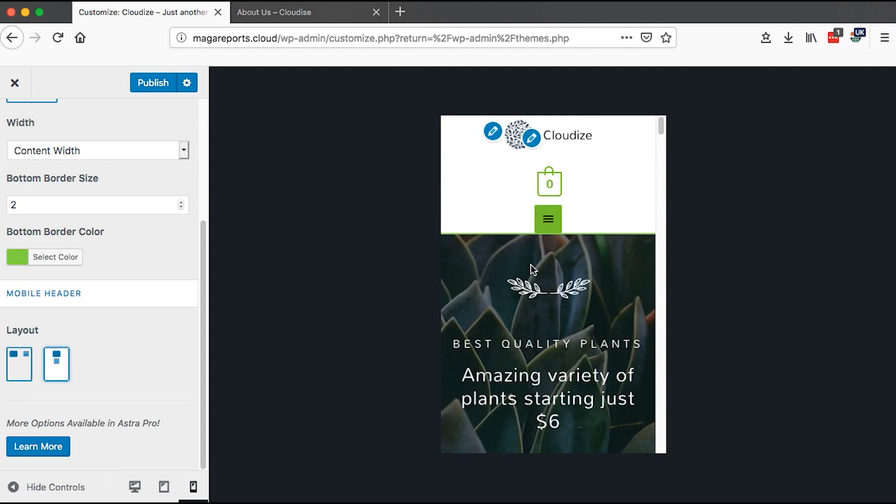
pyautogui.click(550, 219)
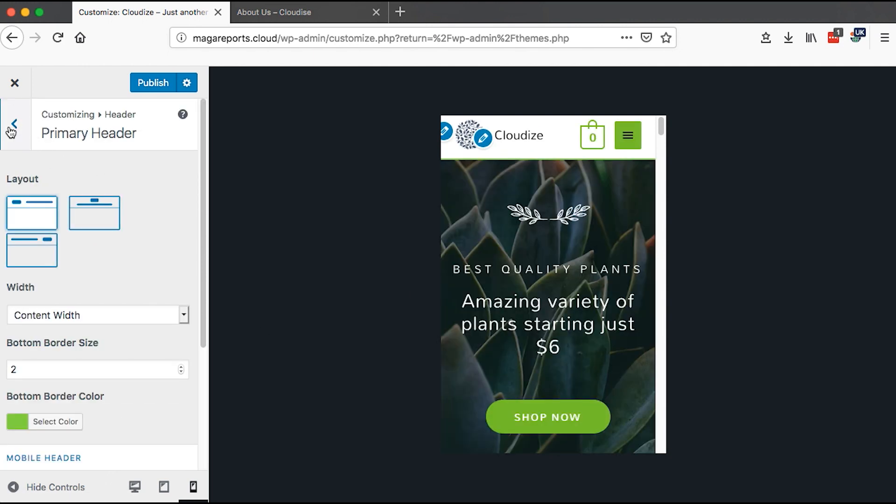
# - Open Primary Menu settings in the desktop preview and set the last item in the menu to Search
pyautogui.click(11, 132)
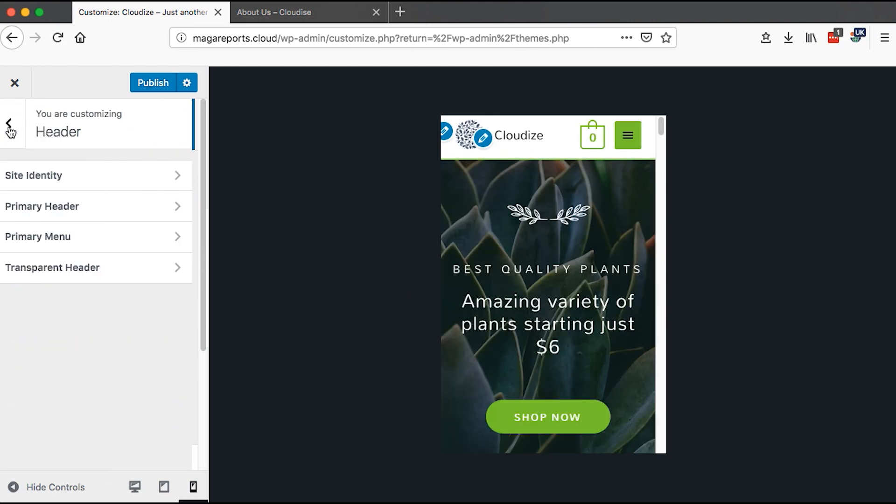
pyautogui.click(57, 246)
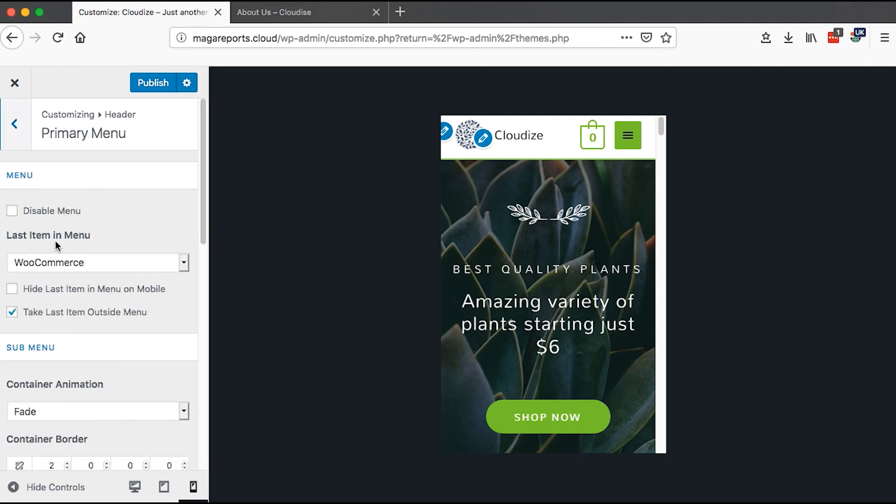
pyautogui.click(135, 487)
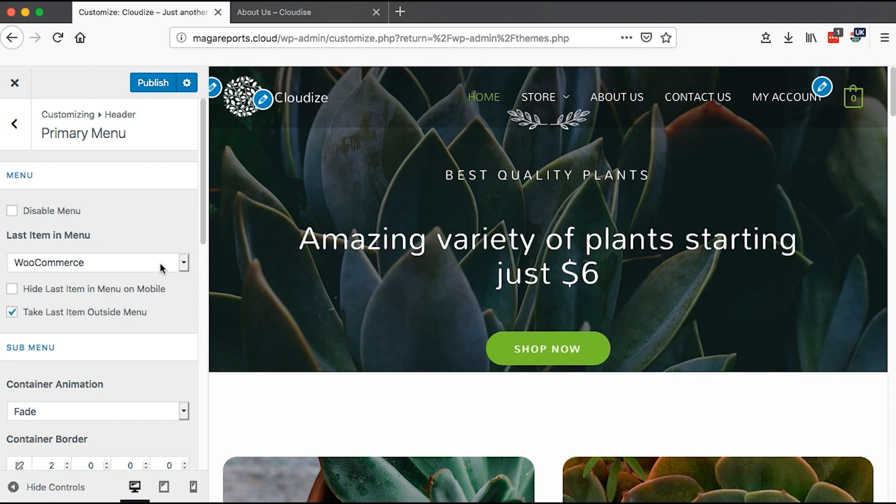
pyautogui.click(185, 264)
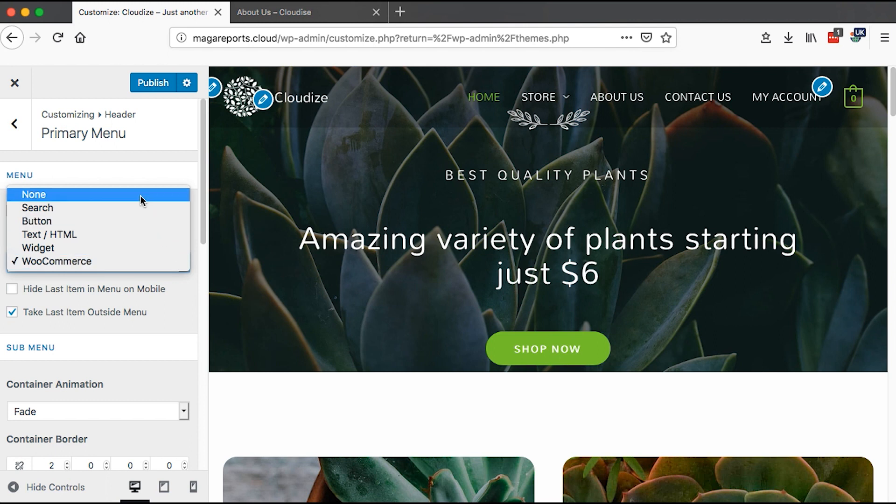
pyautogui.click(141, 209)
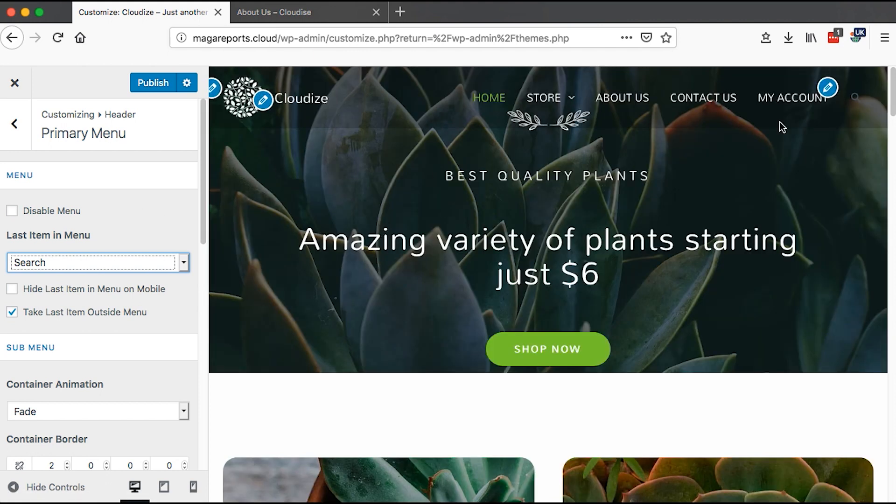
# - Test the search icon in the header preview by opening its search box
pyautogui.click(860, 101)
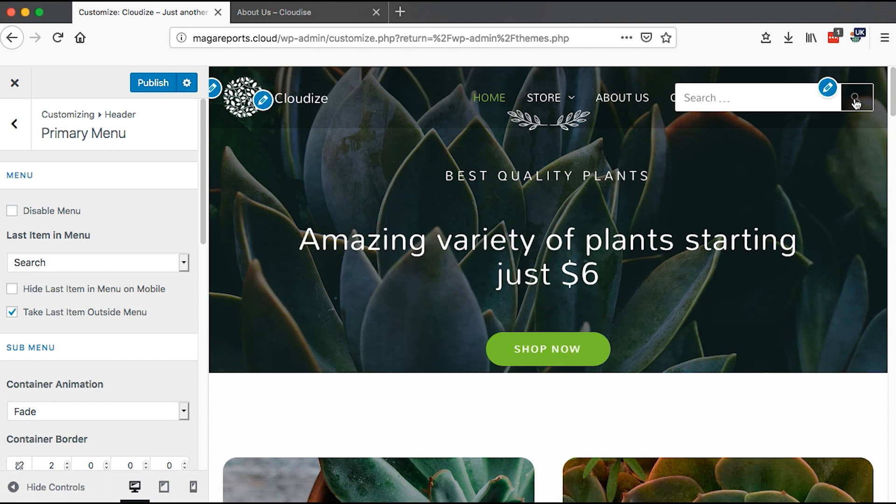
pyautogui.click(857, 102)
pyautogui.click(857, 103)
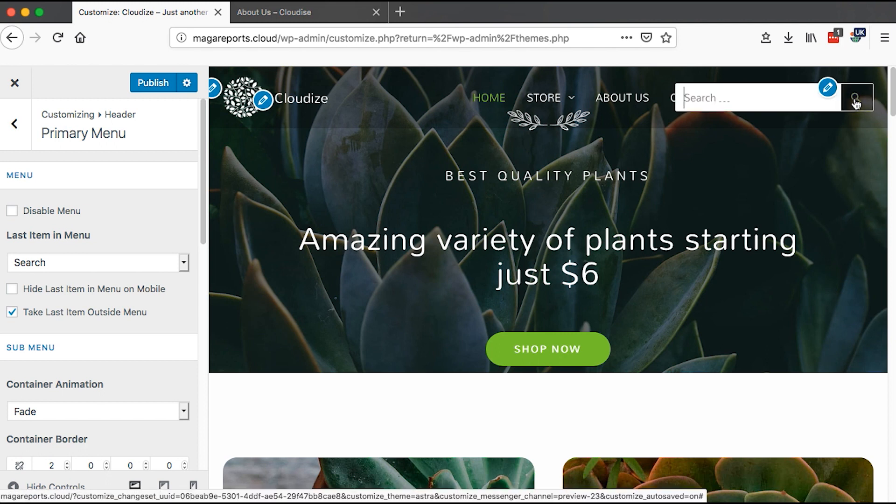
pyautogui.click(857, 104)
pyautogui.click(856, 103)
pyautogui.click(857, 103)
# - Set the last item in the menu back to WooCommerce
pyautogui.click(183, 262)
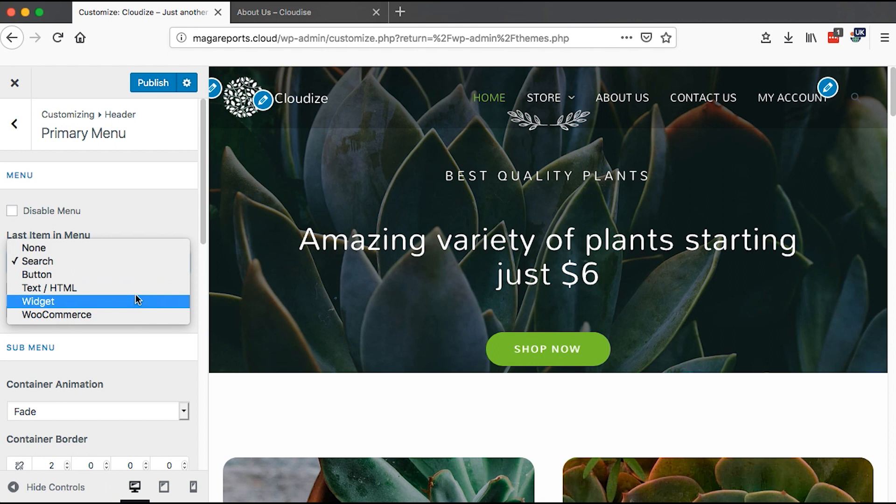
pyautogui.click(138, 214)
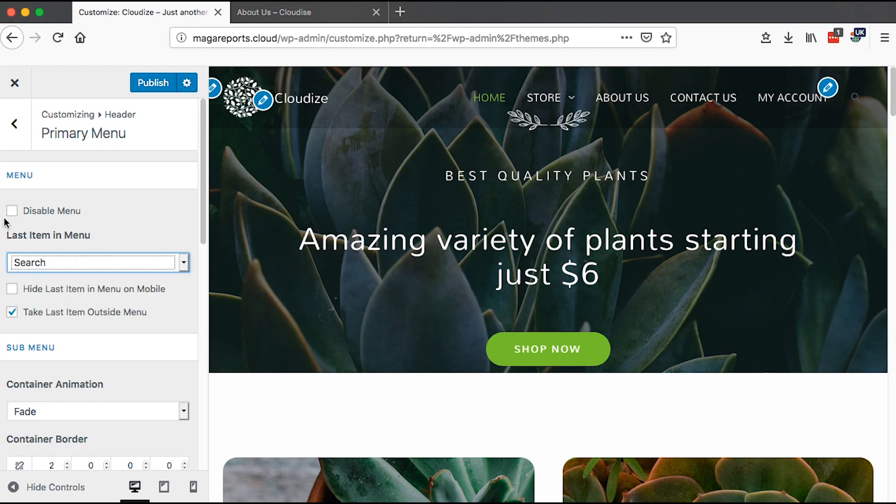
pyautogui.click(47, 268)
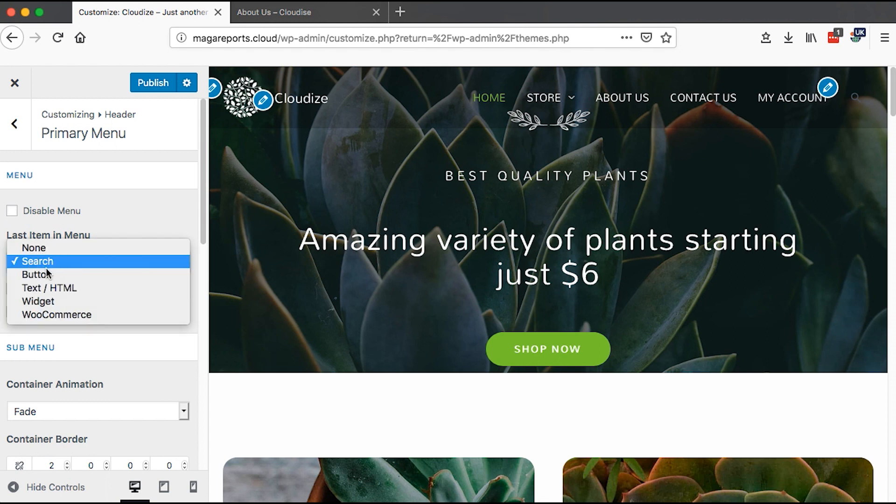
pyautogui.click(51, 317)
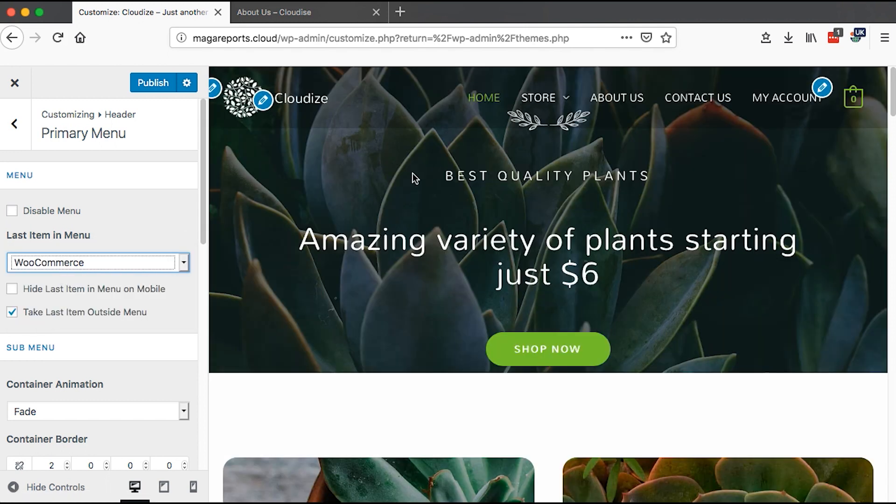
pyautogui.scroll(-10, 458, 450)
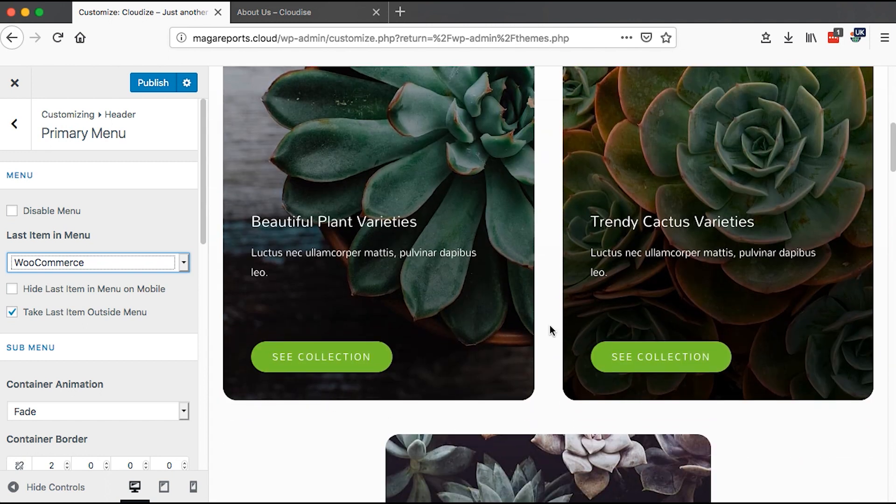
# - Set the submenu container animation to Slide Down after briefly trying Slide Up
pyautogui.scroll(10, 553, 329)
pyautogui.moveTo(853, 103)
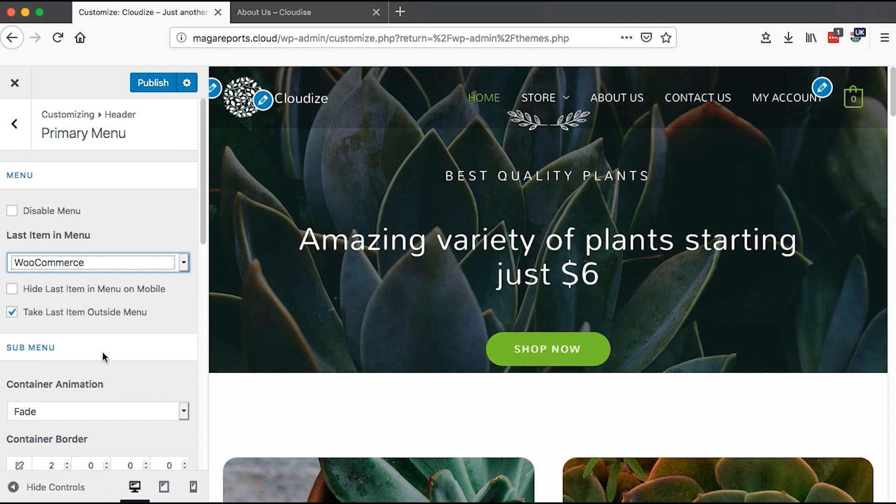
pyautogui.scroll(-5, 117, 330)
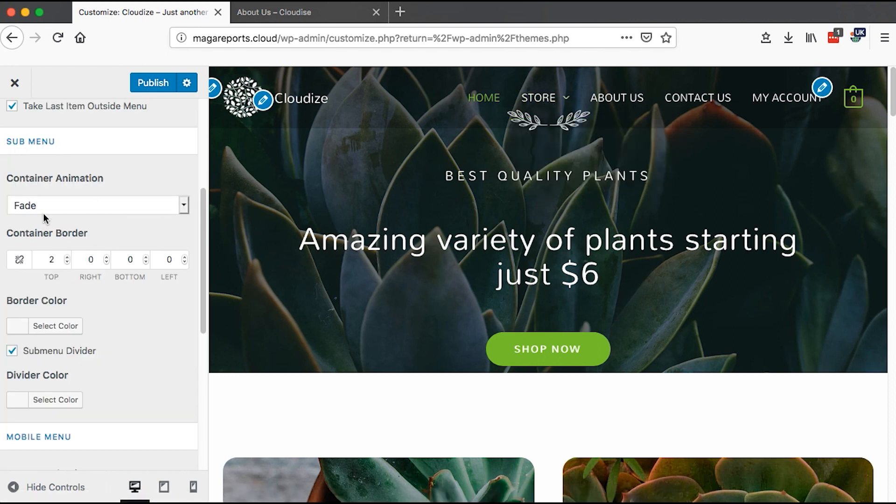
pyautogui.click(185, 205)
pyautogui.click(171, 192)
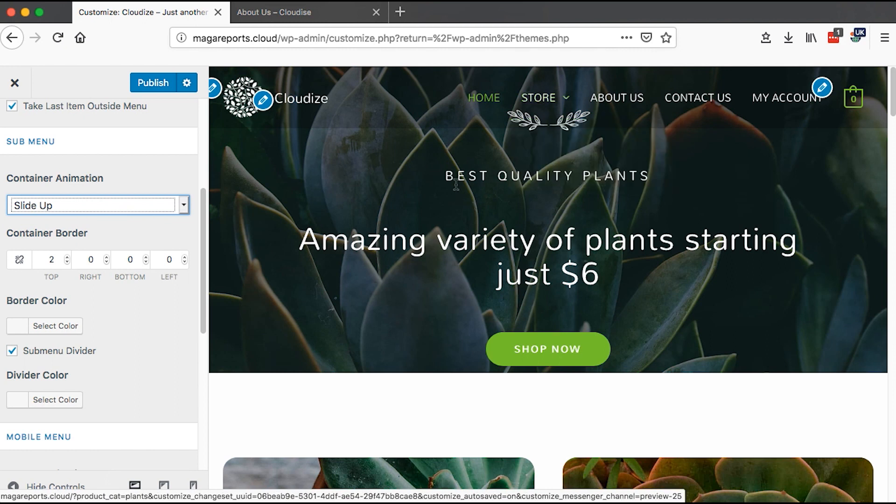
pyautogui.click(184, 206)
pyautogui.click(144, 192)
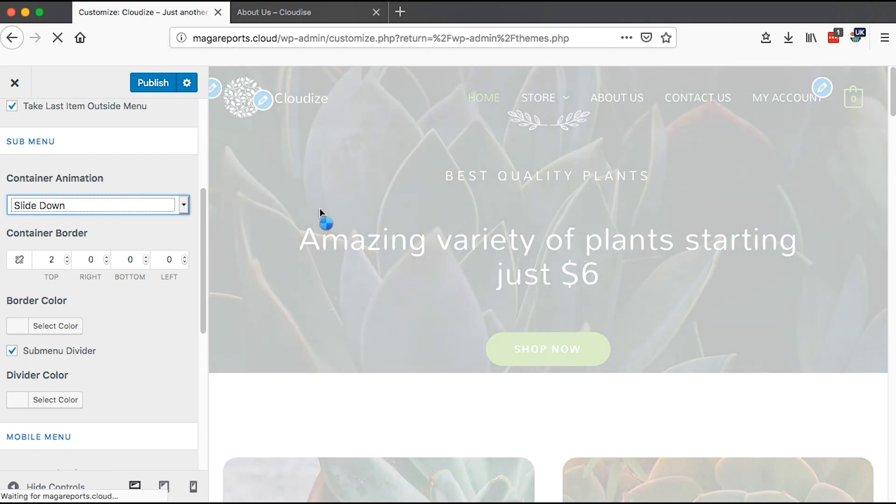
# - Set the submenu container's bottom border to 2 and preview the Store submenu
pyautogui.moveTo(544, 102)
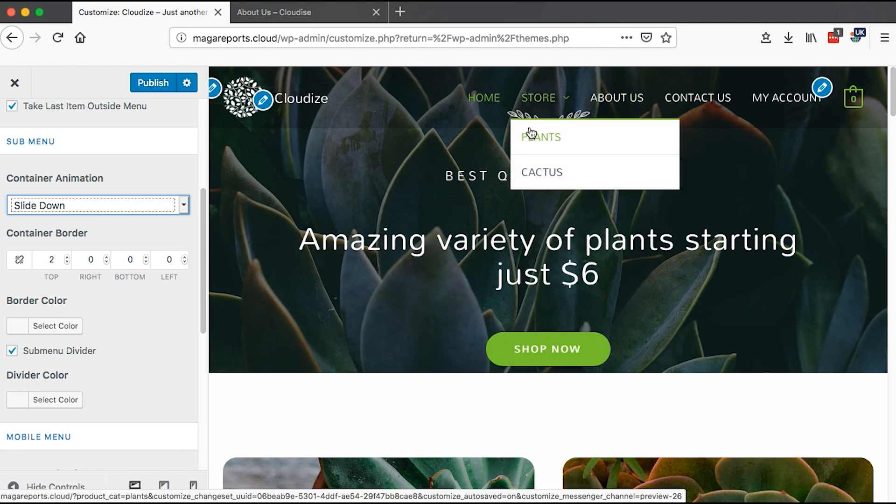
pyautogui.doubleClick(131, 261)
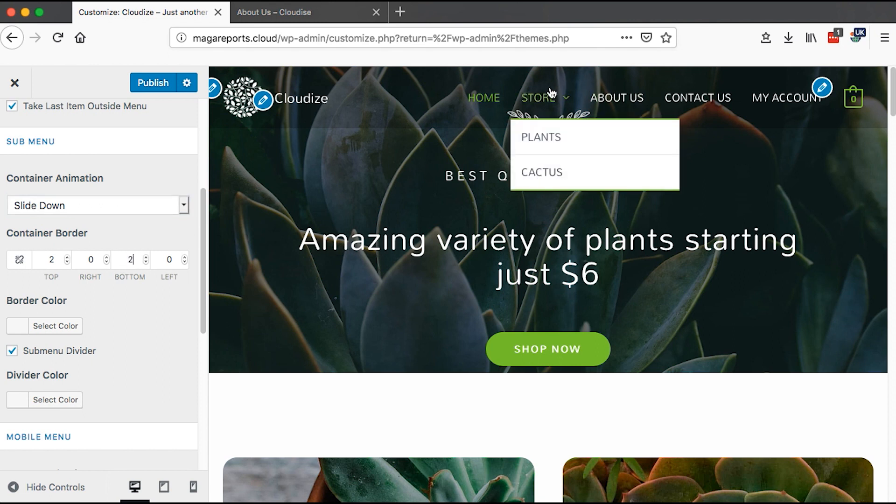
pyautogui.moveTo(544, 94)
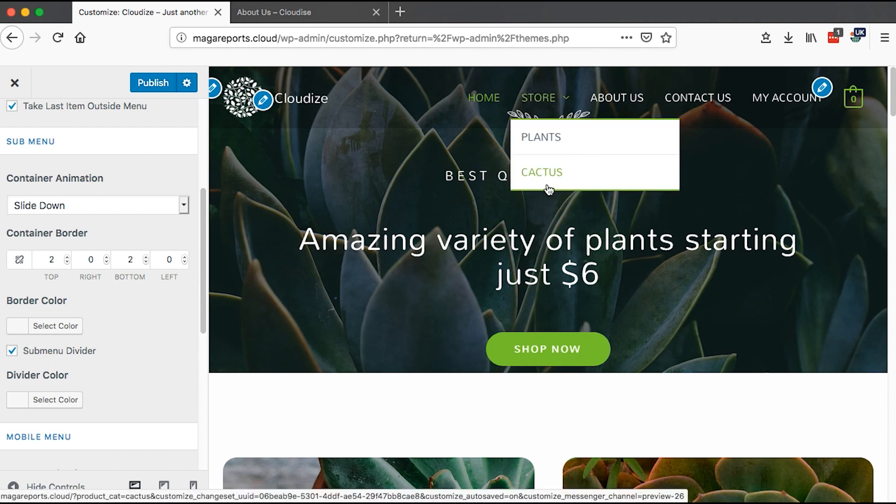
# - Open the submenu divider color picker and close it without choosing a color
pyautogui.moveTo(206, 319); pyautogui.dragTo(202, 366)
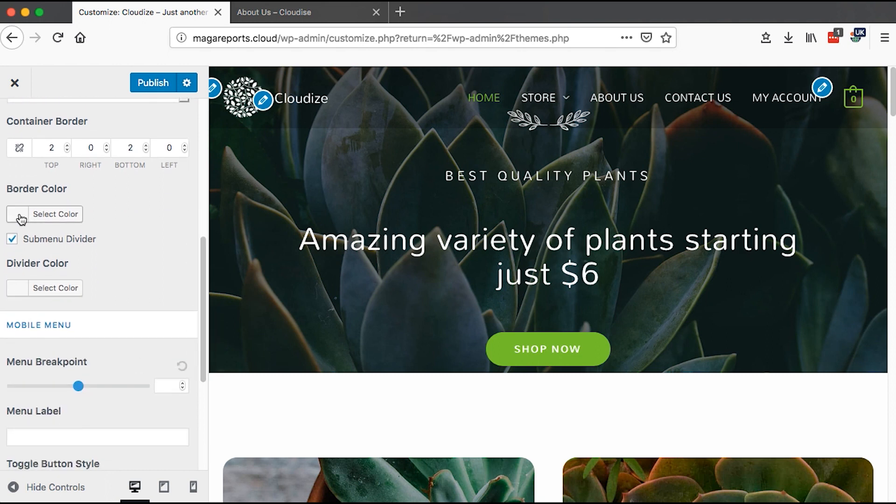
pyautogui.moveTo(528, 96)
pyautogui.moveTo(556, 98)
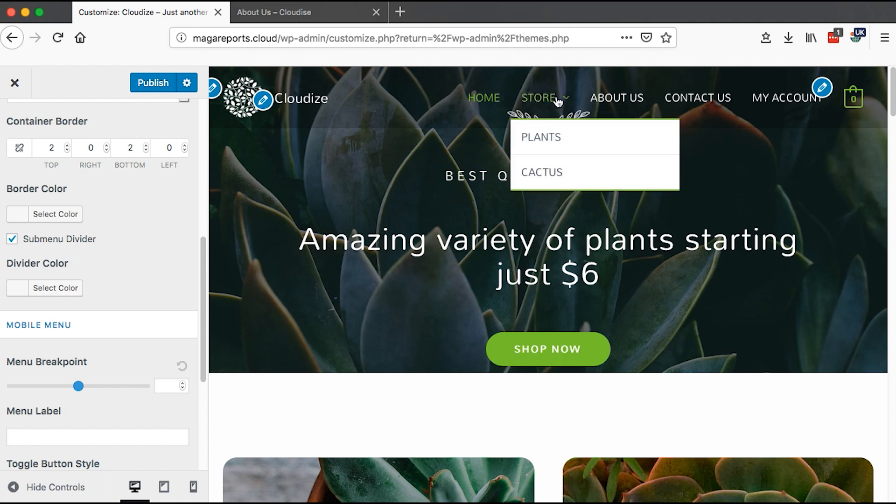
pyautogui.click(45, 287)
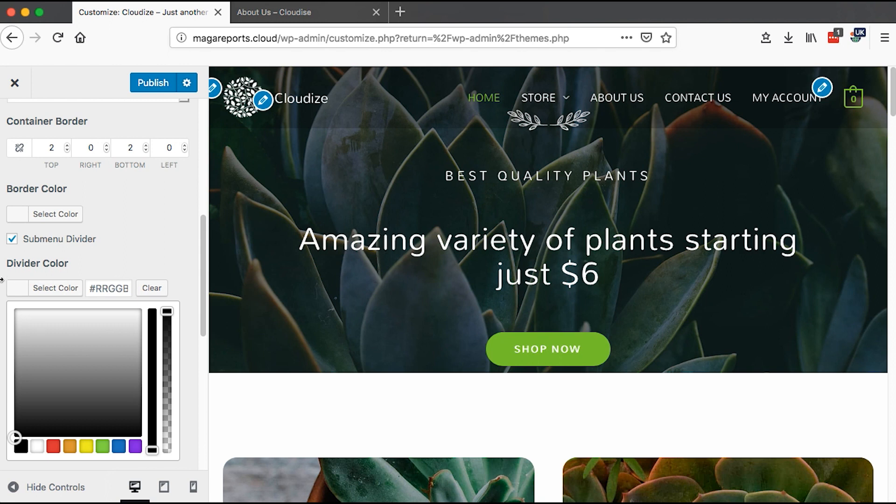
pyautogui.click(17, 289)
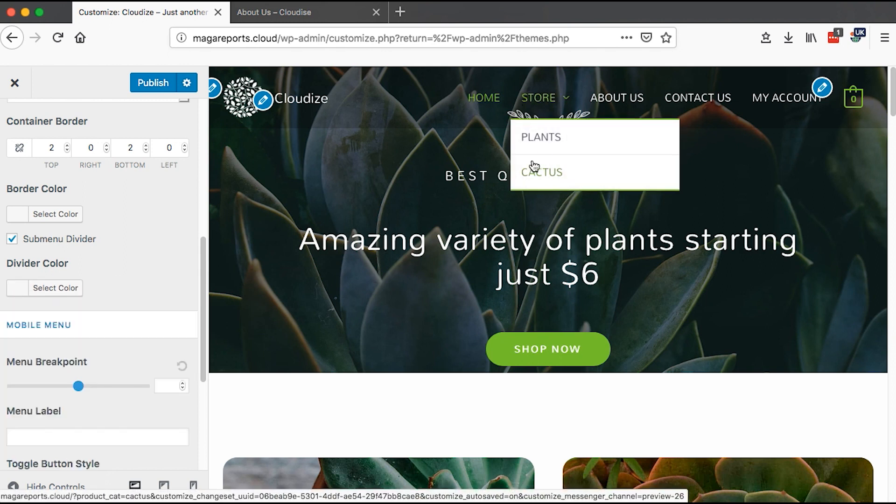
# - Scroll to the mobile menu settings and switch the preview to tablet size
pyautogui.scroll(-3, 101, 312)
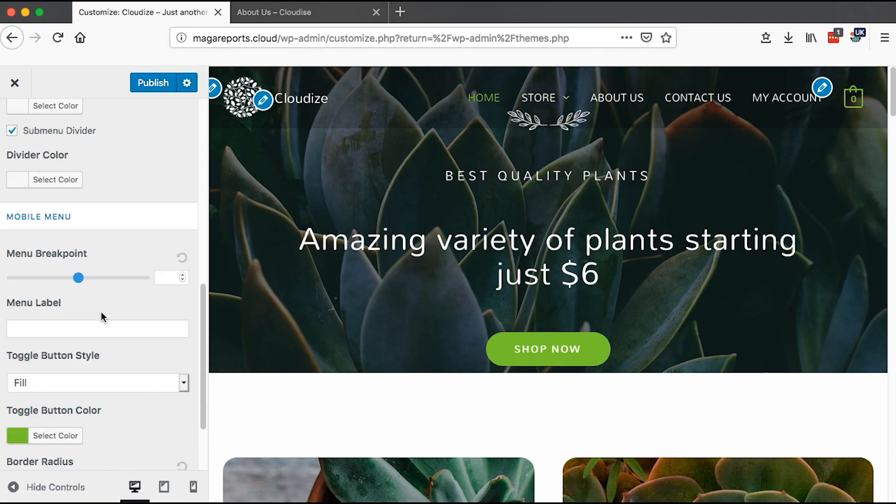
pyautogui.scroll(-1, 100, 312)
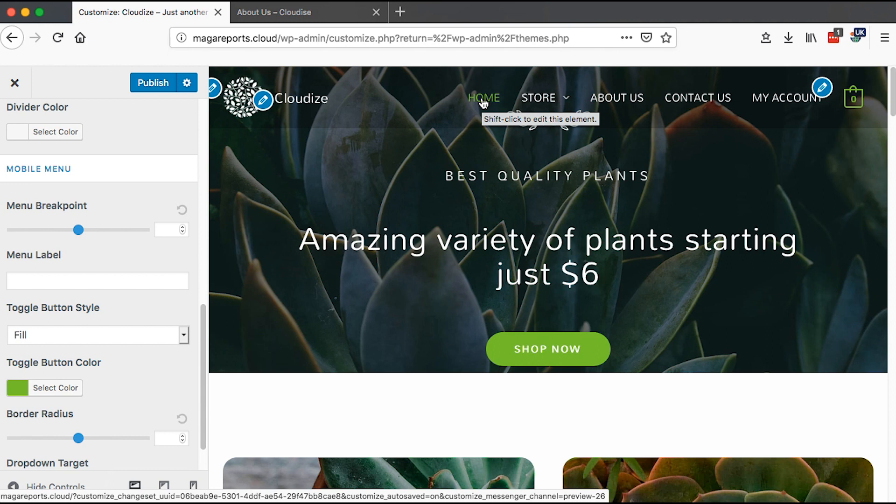
pyautogui.click(167, 231)
pyautogui.click(28, 310)
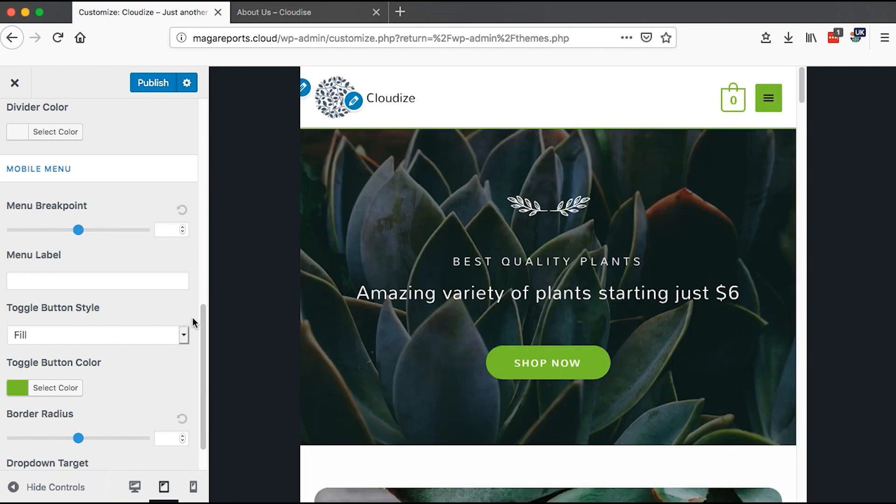
# - Try the Outline and Minimal toggle button styles, then restore Fill
pyautogui.click(185, 333)
pyautogui.click(128, 351)
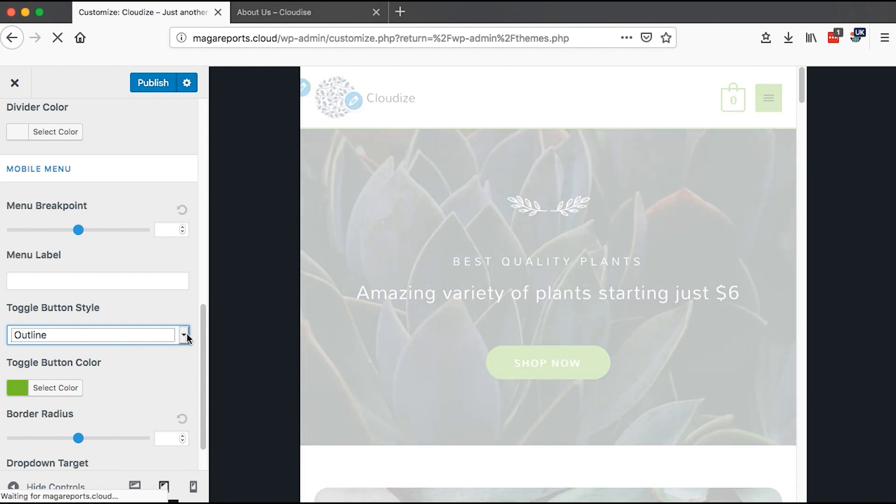
pyautogui.click(184, 335)
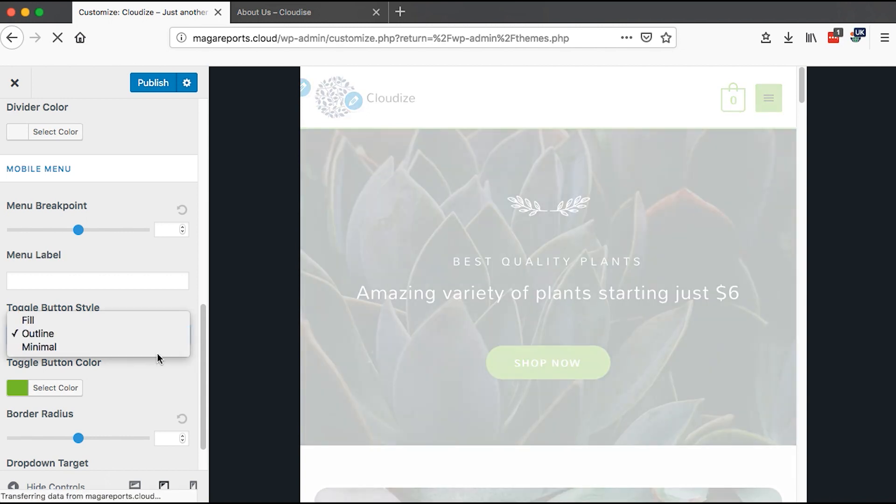
pyautogui.click(158, 351)
pyautogui.click(185, 338)
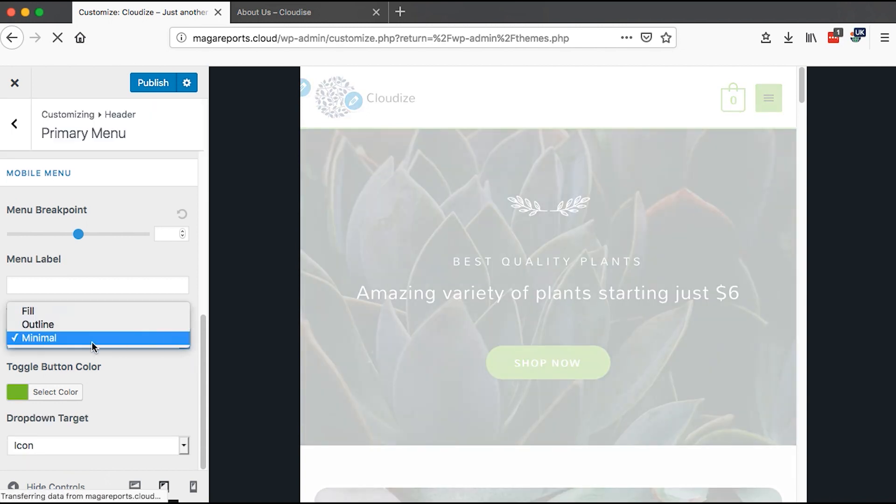
pyautogui.click(66, 311)
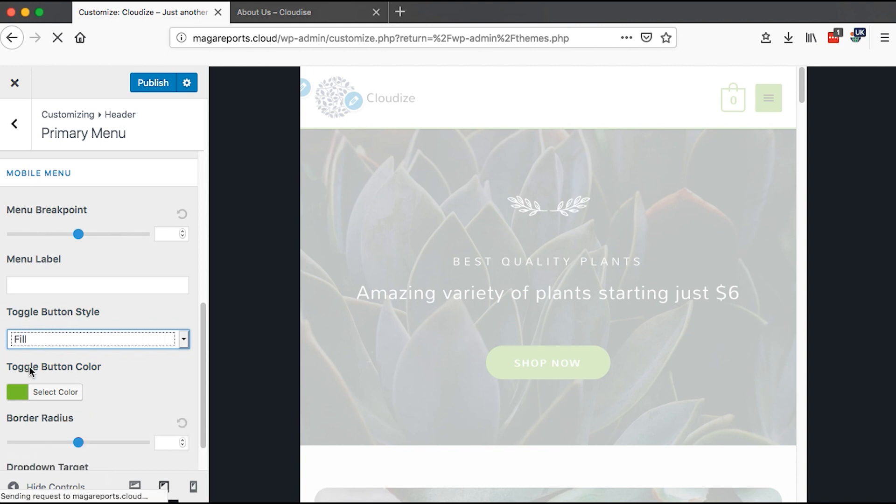
# - Inspect the toggle button color and set the mobile menu dropdown target to Icon
pyautogui.click(18, 394)
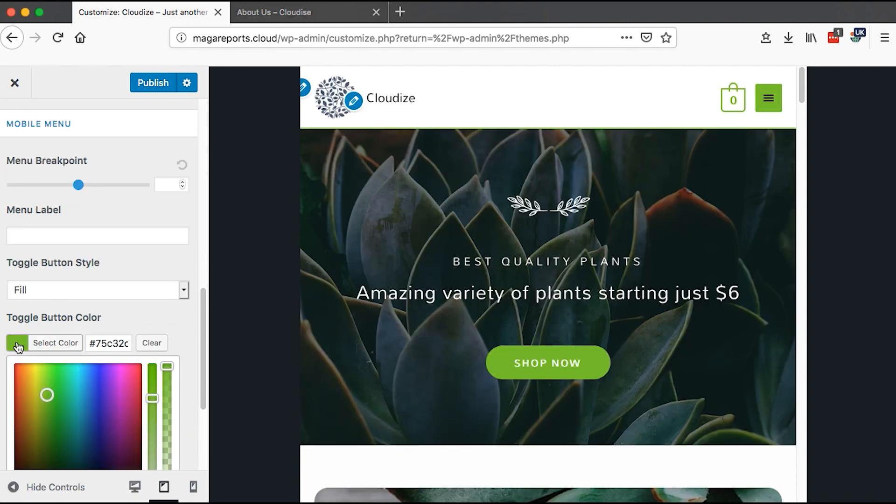
pyautogui.click(18, 346)
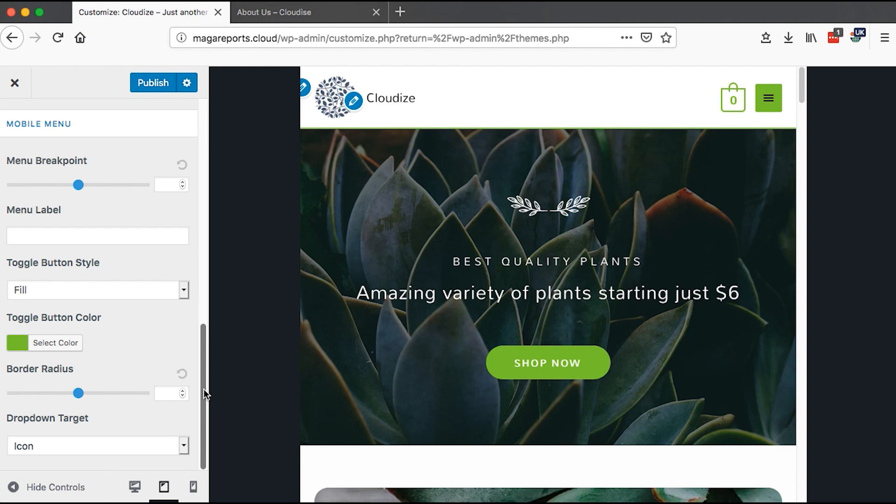
pyautogui.click(92, 445)
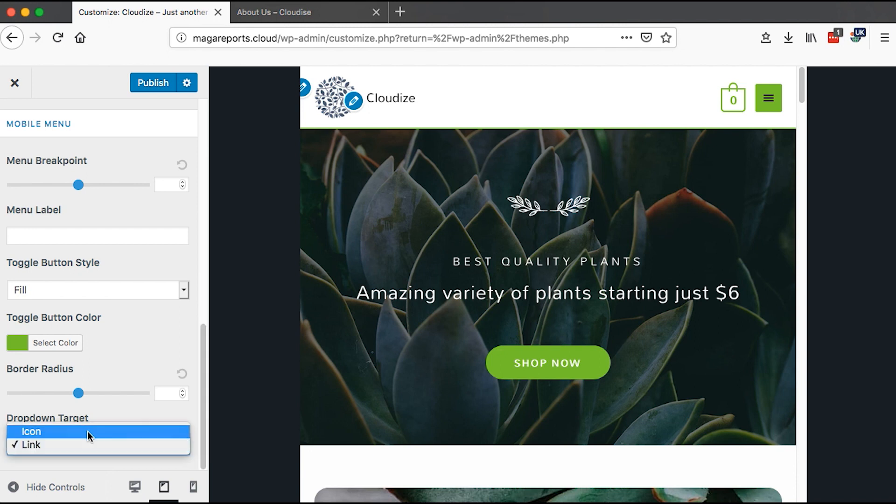
pyautogui.click(87, 432)
# - Open the Transparent Header settings and review its Enable On options
pyautogui.moveTo(201, 163); pyautogui.dragTo(195, 101)
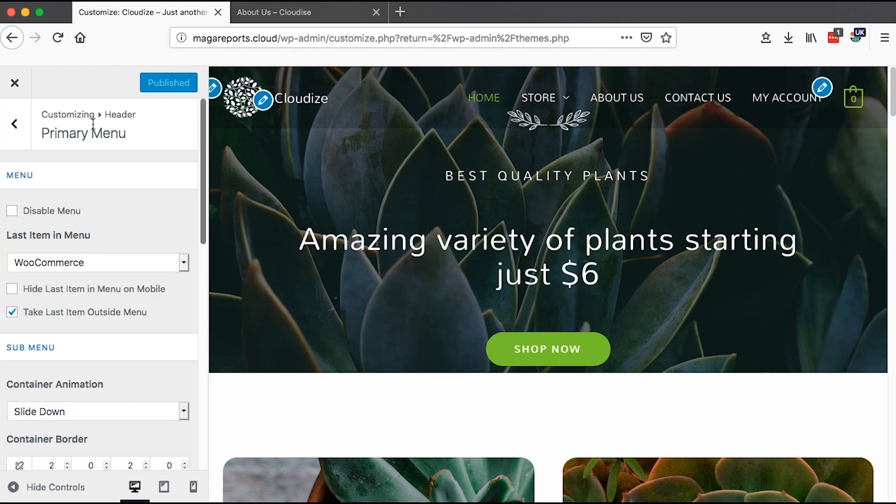
pyautogui.click(15, 124)
pyautogui.click(80, 269)
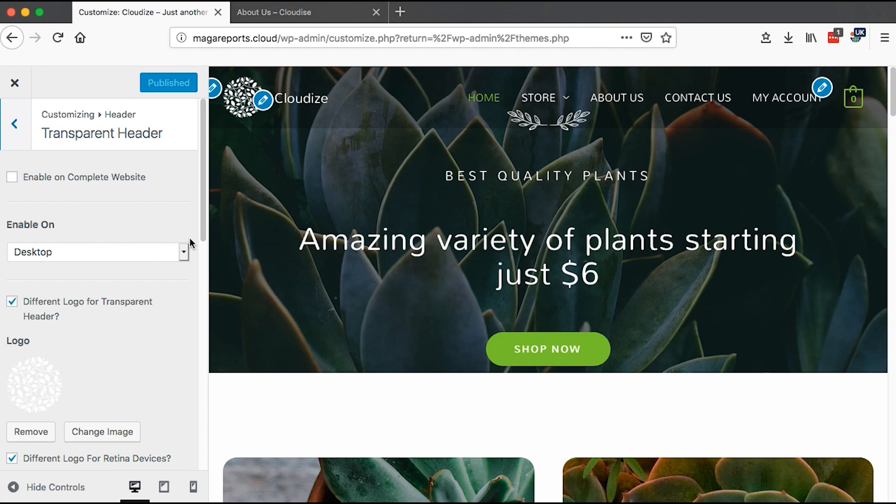
pyautogui.scroll(-2, 488, 199)
pyautogui.scroll(2, 481, 186)
pyautogui.click(184, 253)
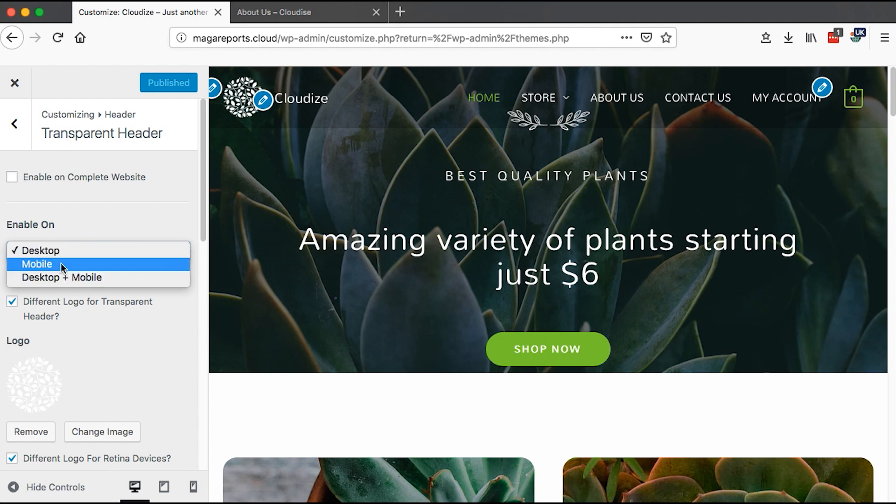
pyautogui.click(157, 238)
# - Try enabling the transparent header on Desktop + Mobile in the tablet preview, then return to Desktop
pyautogui.click(164, 487)
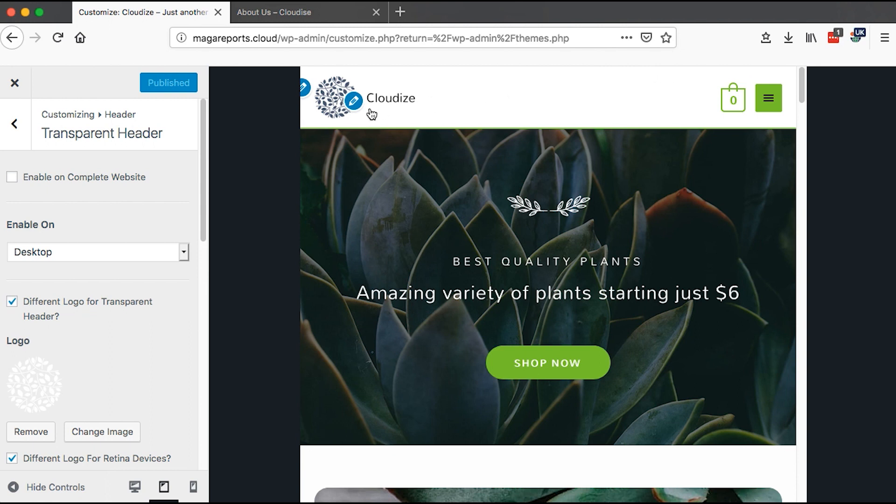
pyautogui.click(85, 253)
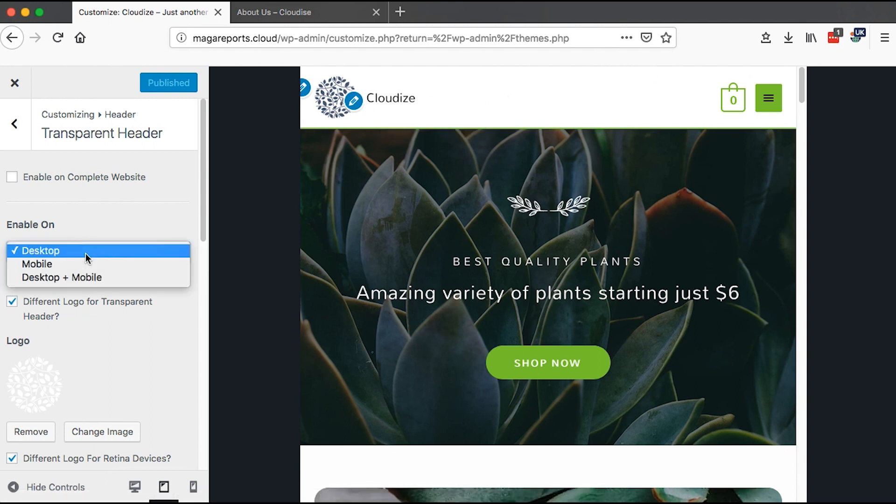
pyautogui.click(85, 278)
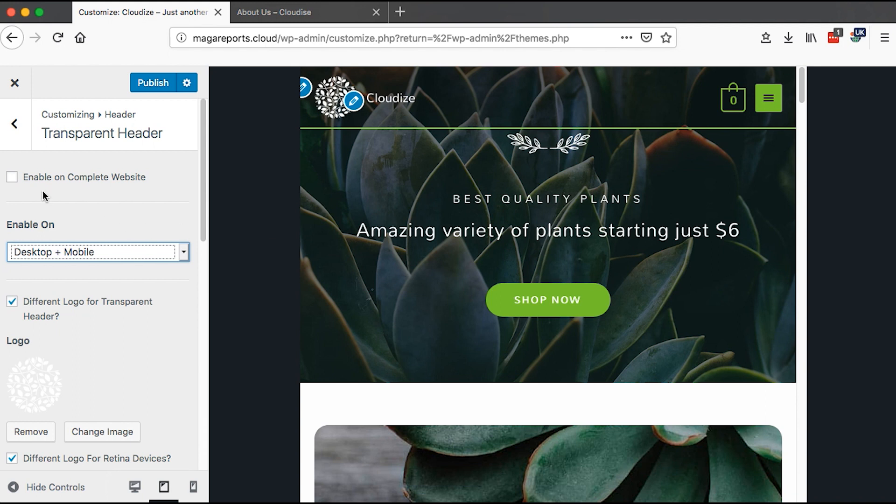
pyautogui.click(75, 253)
pyautogui.click(61, 225)
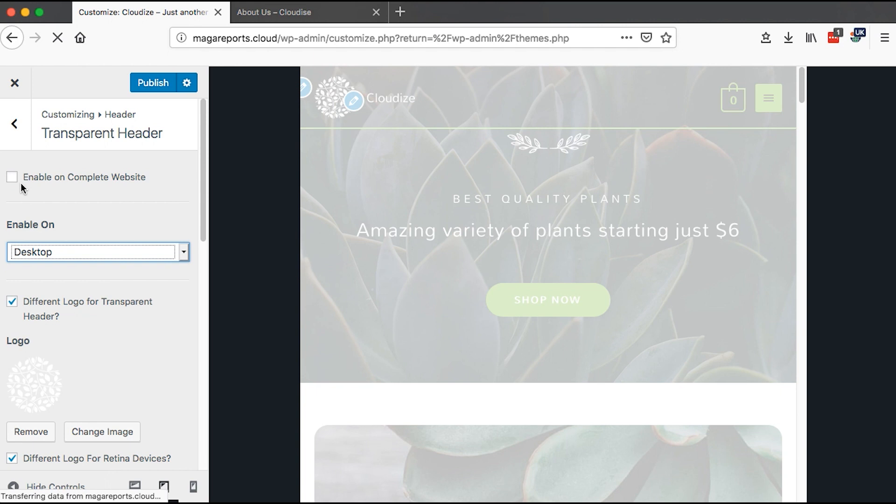
# - Scroll through the transparent header's logo, border and color settings
pyautogui.moveTo(204, 232); pyautogui.dragTo(203, 280)
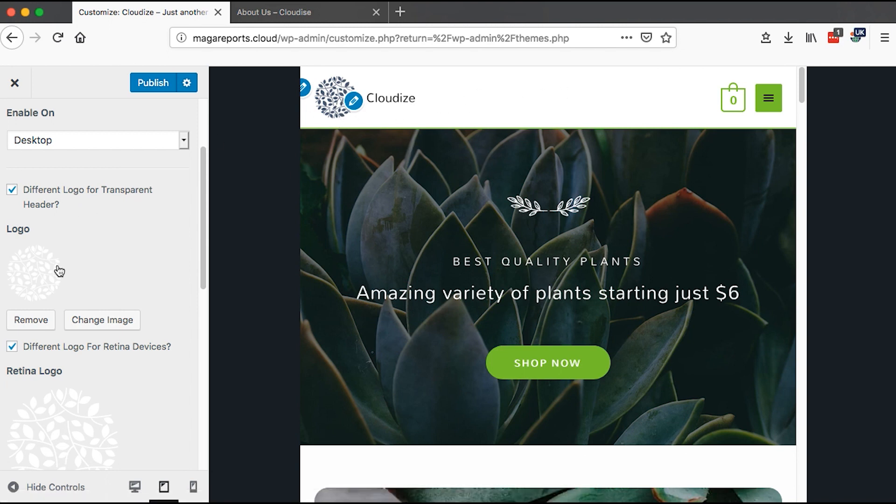
pyautogui.moveTo(200, 256); pyautogui.dragTo(201, 440)
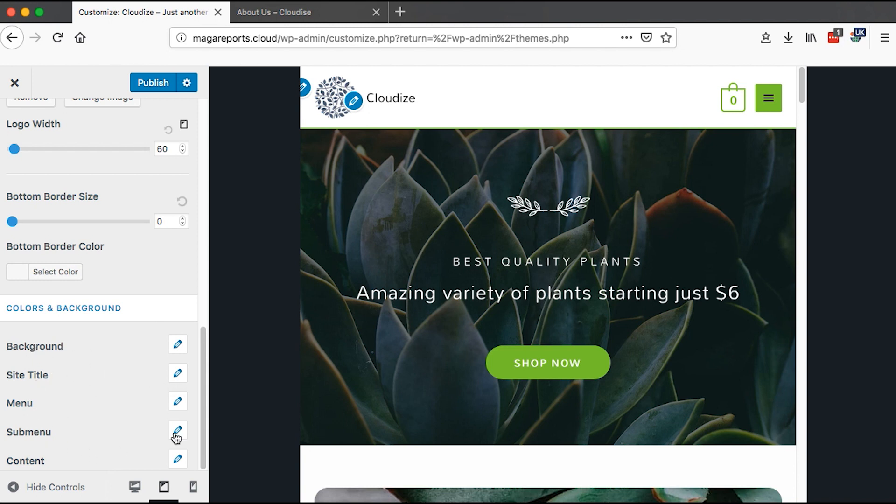
pyautogui.moveTo(204, 422); pyautogui.dragTo(202, 219)
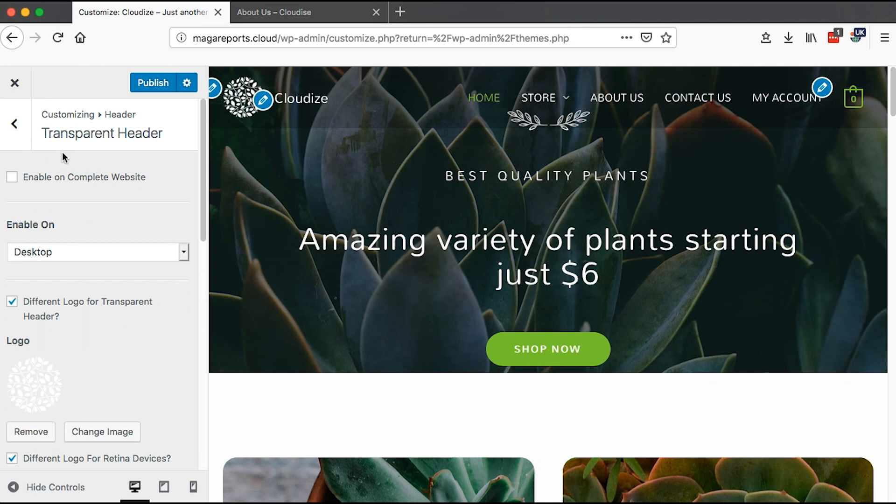
# - Open the Breadcrumb settings and try setting its Position to Inside Header
pyautogui.click(14, 124)
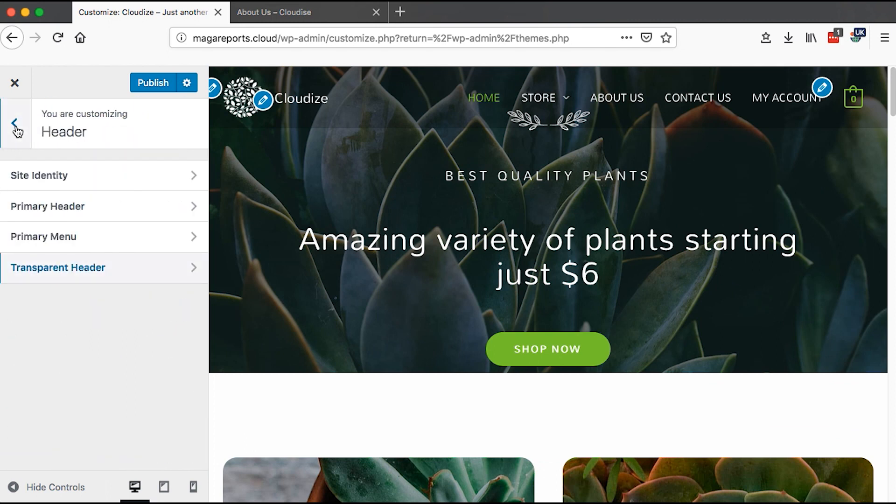
pyautogui.click(16, 127)
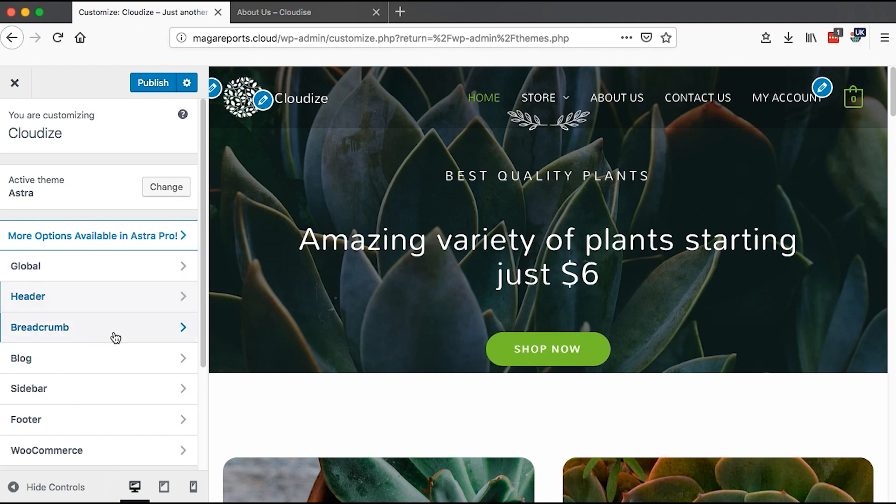
pyautogui.click(115, 337)
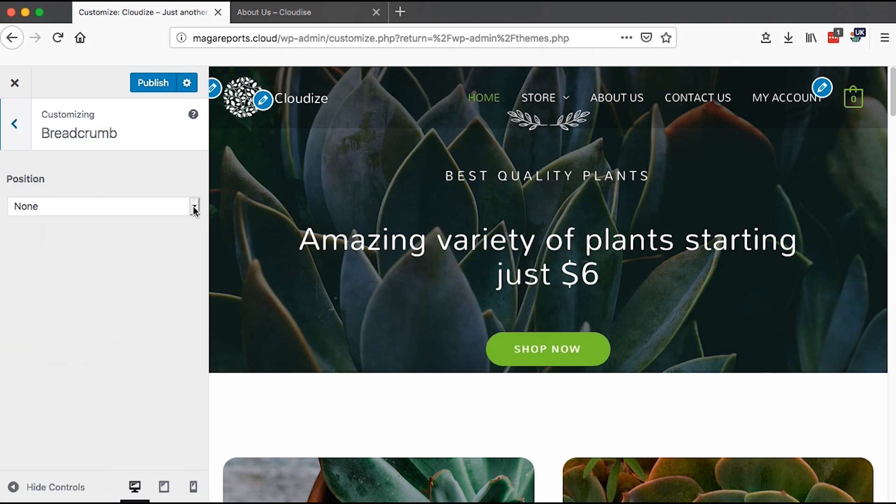
pyautogui.click(194, 211)
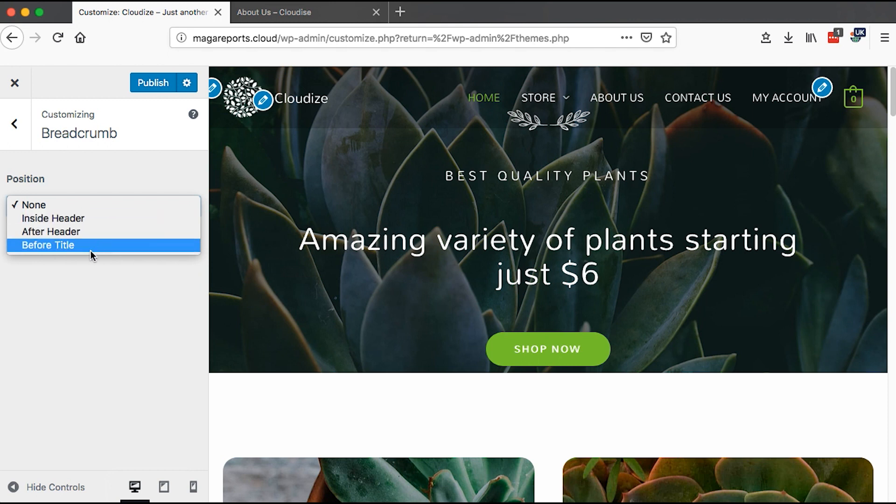
pyautogui.press('Escape')
pyautogui.press('Down')
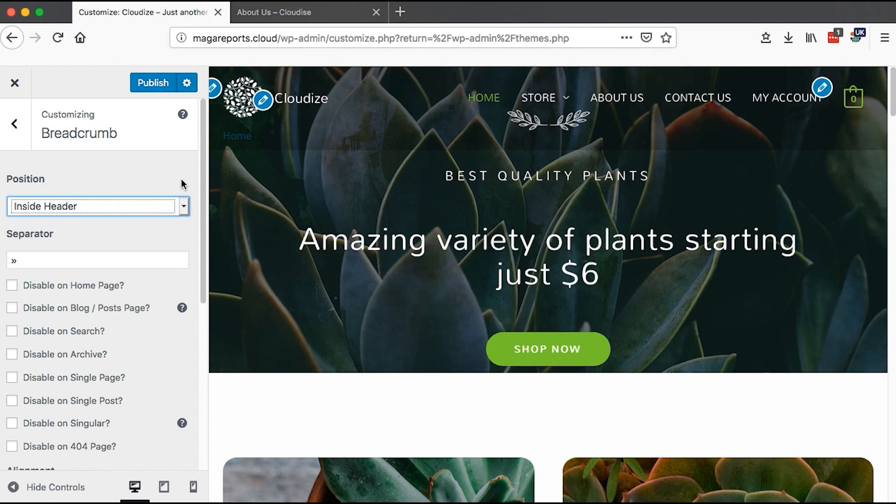
# - Review the breadcrumb separator, disable options, alignment, spacing, colors and typography settings
pyautogui.doubleClick(30, 259)
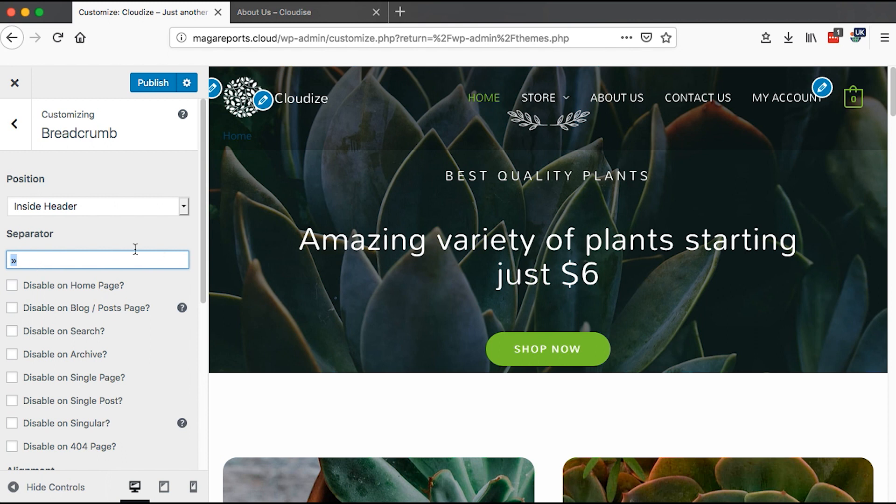
pyautogui.click(202, 247)
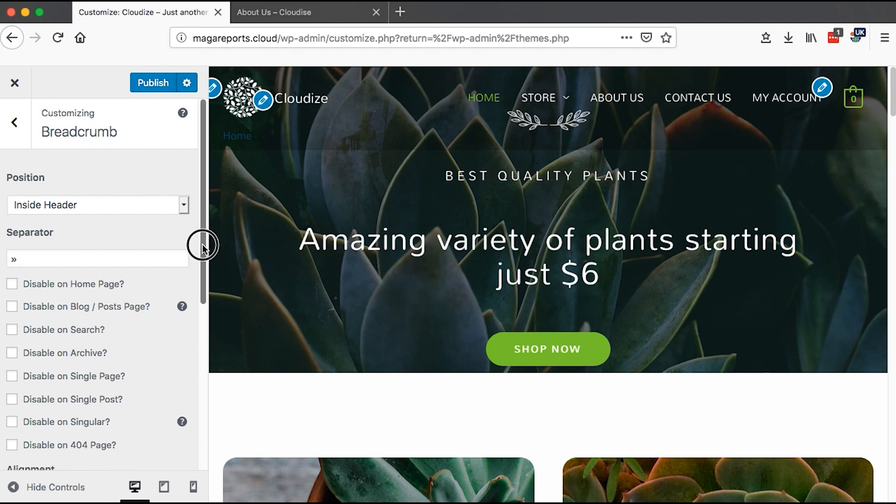
pyautogui.moveTo(202, 247); pyautogui.dragTo(206, 268)
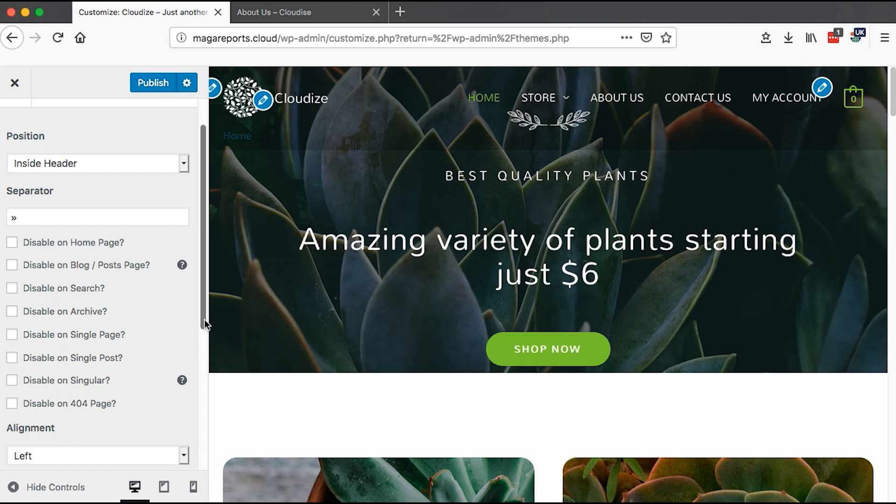
pyautogui.moveTo(205, 319); pyautogui.dragTo(207, 390)
pyautogui.scroll(-3, 204, 378)
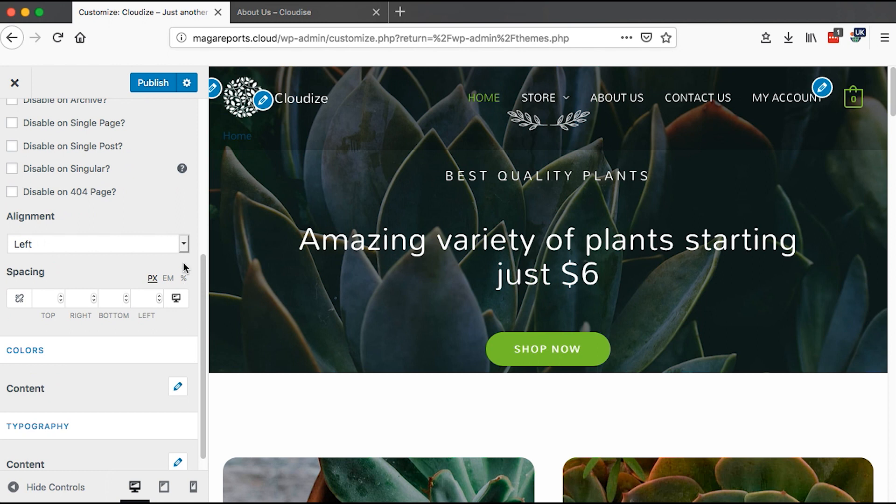
pyautogui.click(183, 244)
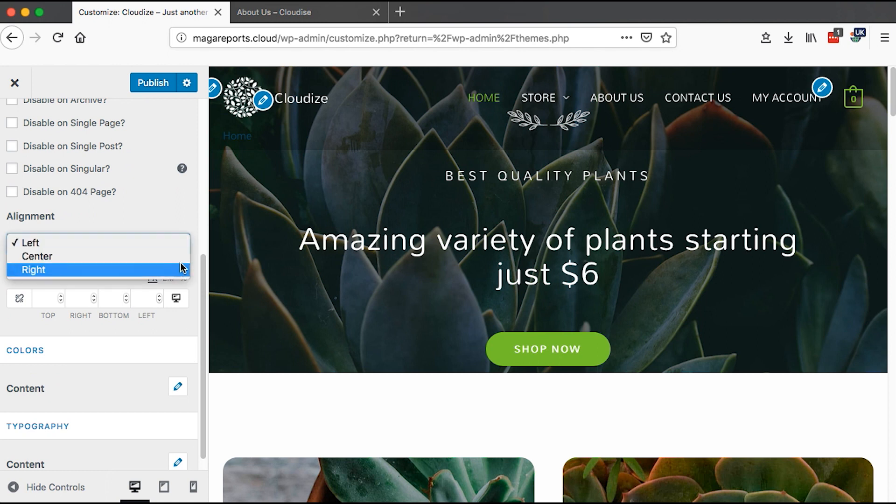
pyautogui.click(178, 226)
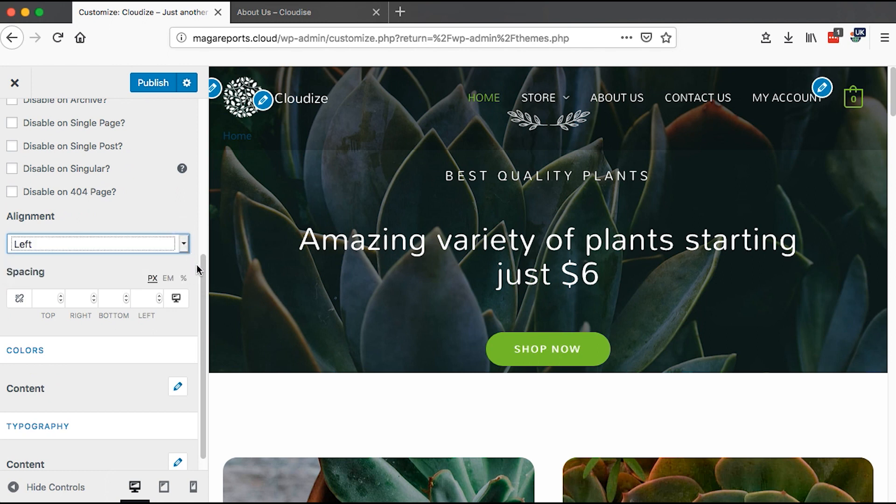
pyautogui.moveTo(204, 273); pyautogui.dragTo(204, 280)
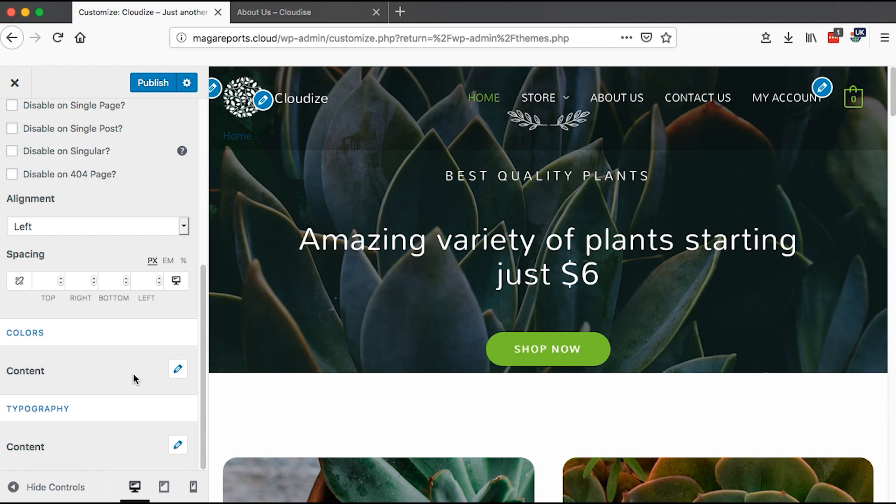
pyautogui.scroll(10, 133, 373)
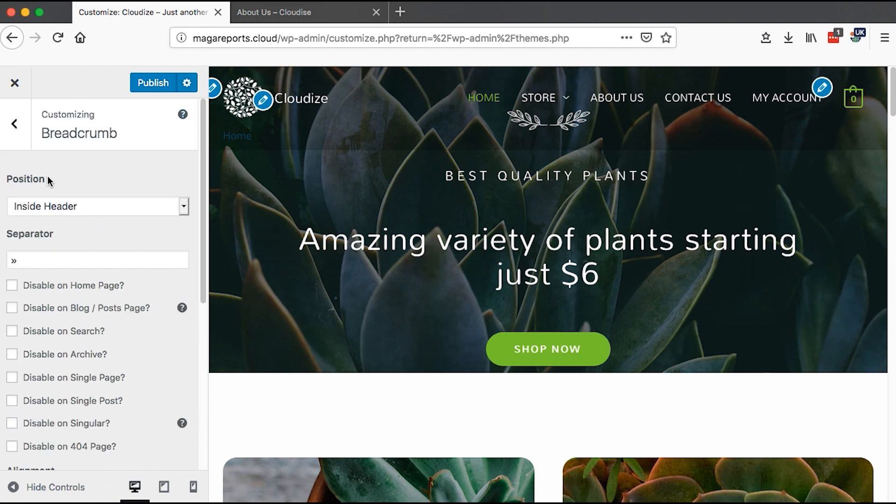
# - Set the breadcrumb Position back to None and leave the Breadcrumb settings
pyautogui.click(45, 208)
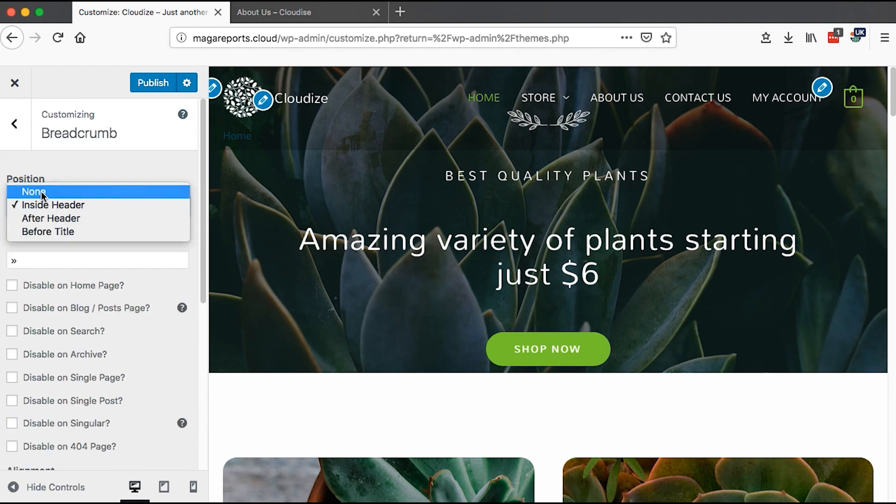
pyautogui.click(40, 191)
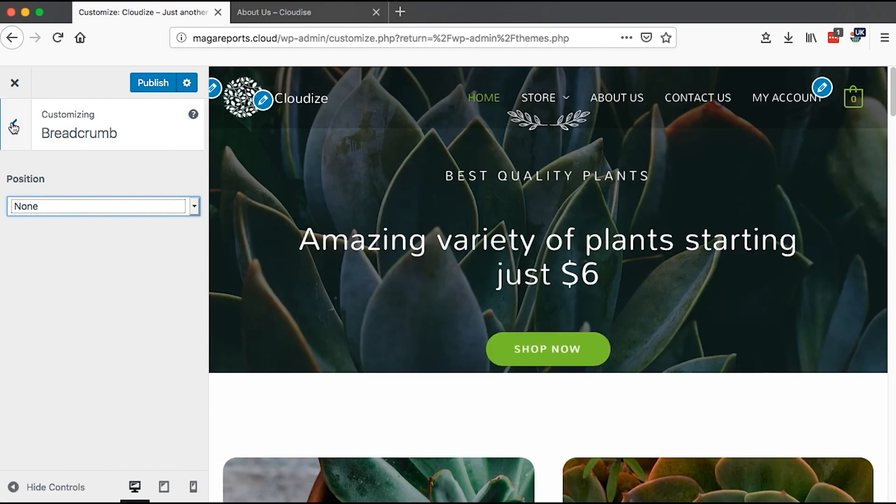
pyautogui.click(13, 125)
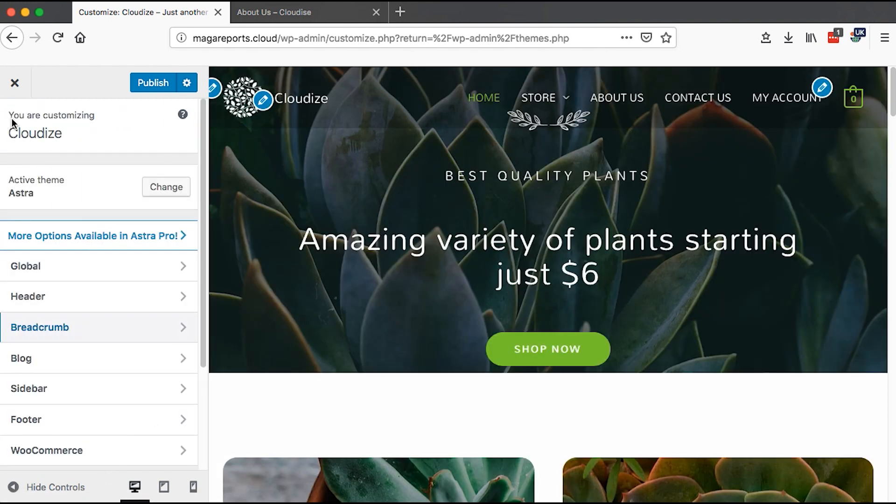
# - Open the Blog / Archive settings and move the Comments meta item below Author
pyautogui.click(67, 360)
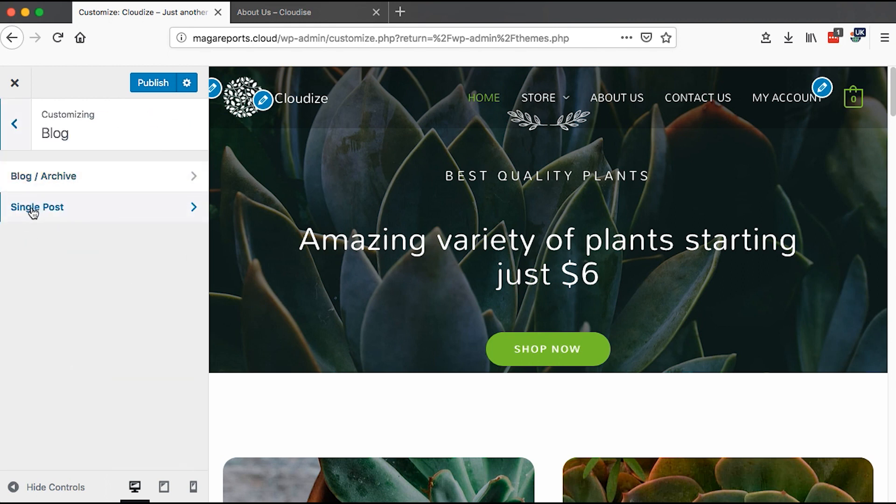
pyautogui.click(60, 178)
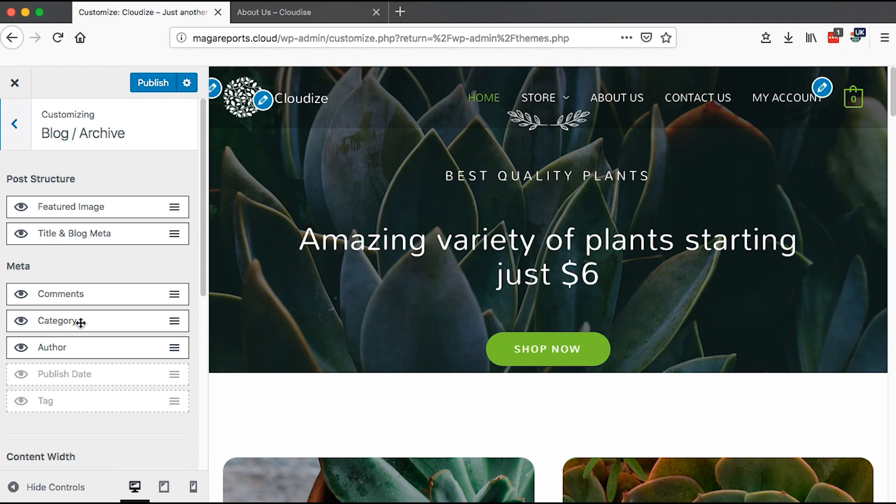
pyautogui.click(21, 376)
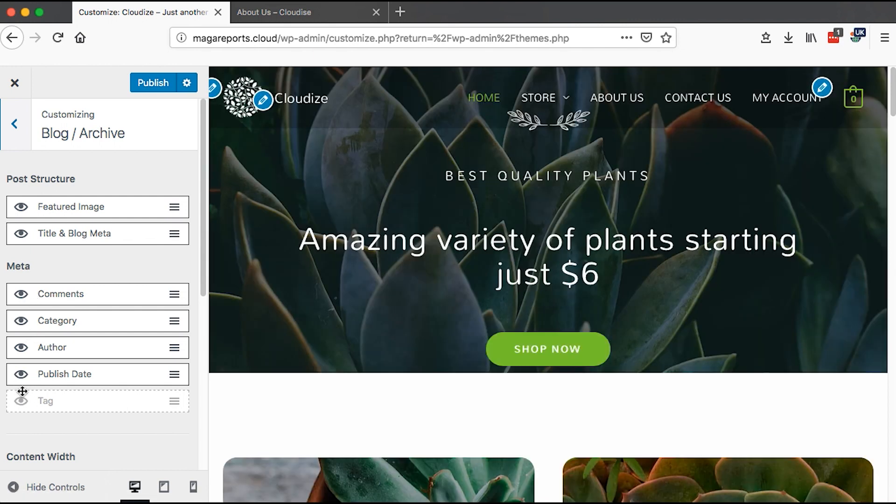
pyautogui.click(21, 374)
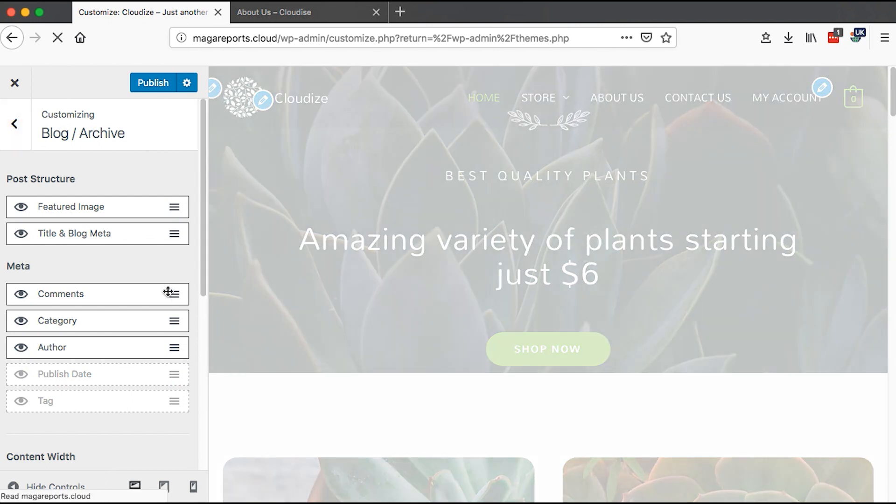
pyautogui.moveTo(98, 294); pyautogui.dragTo(95, 346)
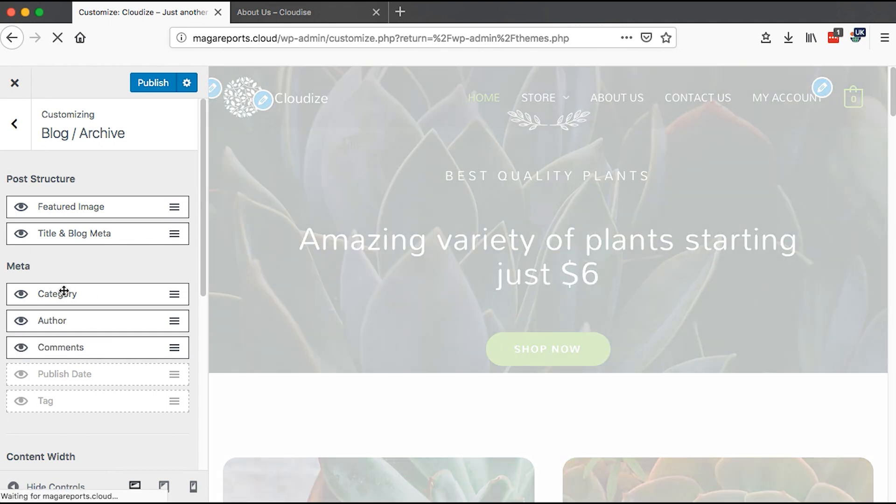
# - Review the Blog / Archive content width options and the Archive Title font size
pyautogui.moveTo(205, 258); pyautogui.dragTo(206, 368)
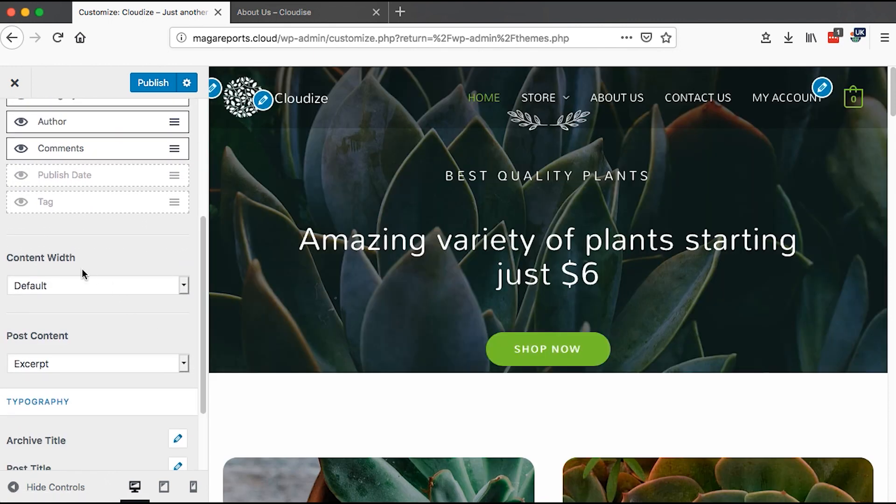
pyautogui.click(184, 284)
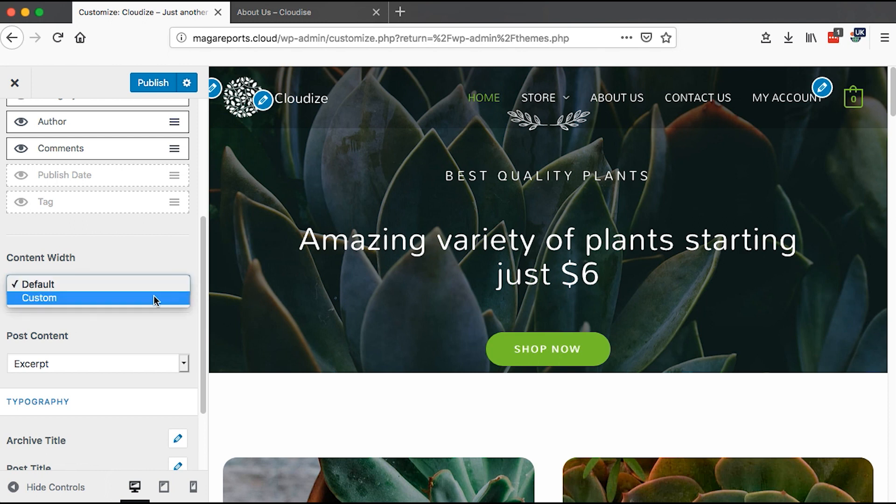
pyautogui.click(114, 261)
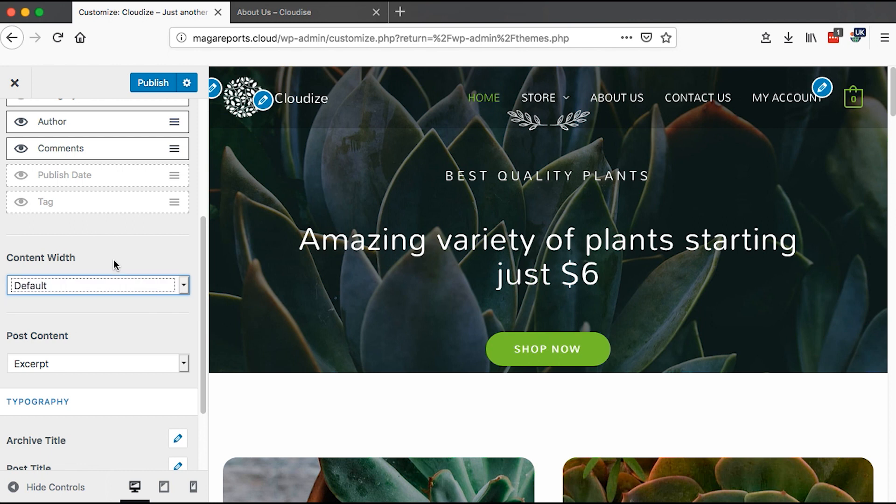
pyautogui.moveTo(201, 274); pyautogui.dragTo(201, 332)
pyautogui.click(178, 347)
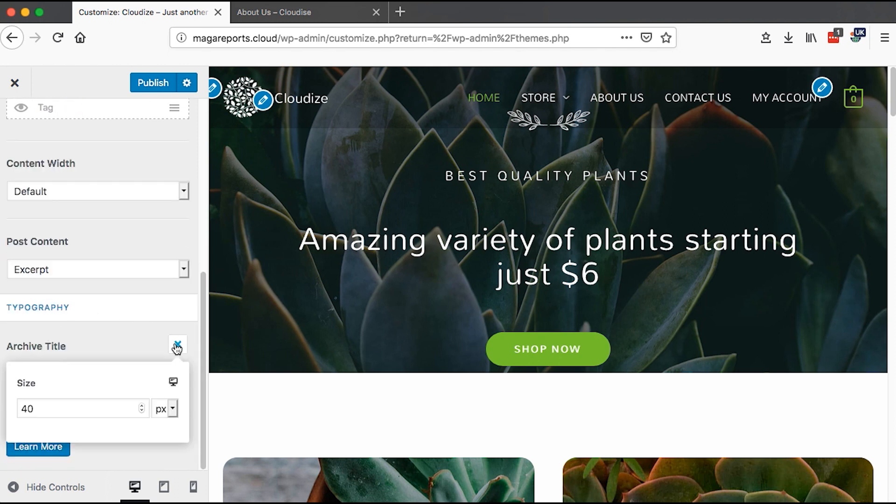
pyautogui.click(111, 339)
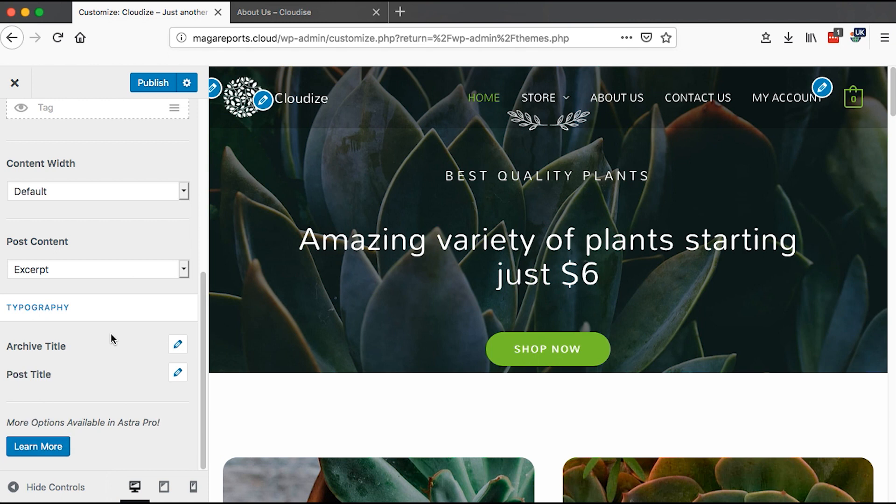
# - Reopen the Archive Title font size and switch its responsive preview to mobile and back to desktop
pyautogui.click(180, 346)
pyautogui.click(174, 383)
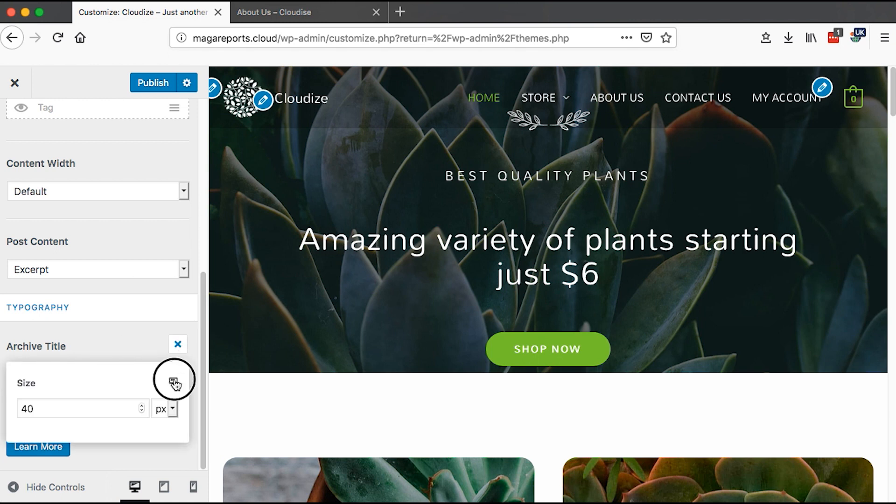
pyautogui.click(175, 384)
pyautogui.click(175, 384)
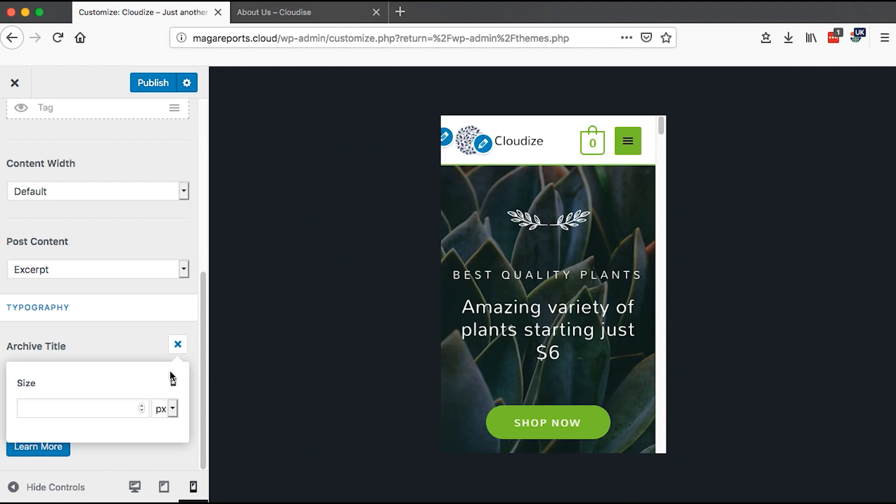
pyautogui.click(173, 382)
pyautogui.click(178, 344)
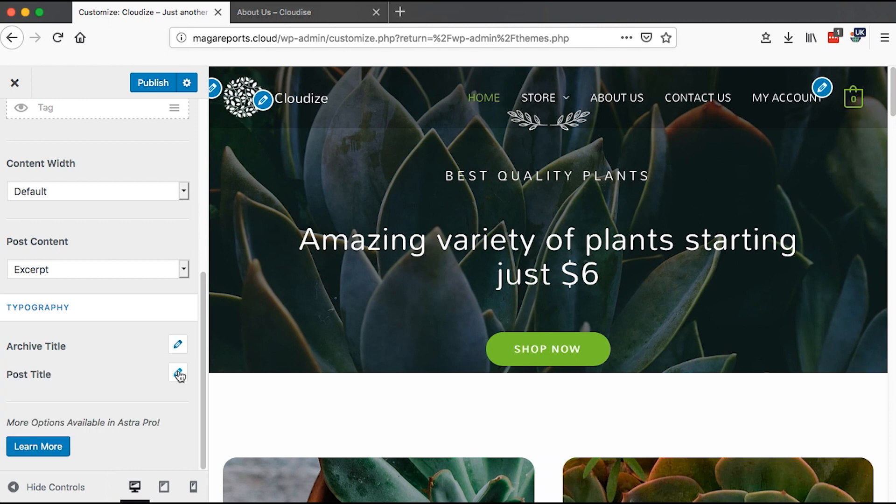
# - Open the Post Title typography, close it, and return to the Blog settings
pyautogui.click(178, 374)
pyautogui.click(179, 374)
pyautogui.click(206, 274)
pyautogui.moveTo(206, 274); pyautogui.dragTo(209, 94)
pyautogui.click(13, 127)
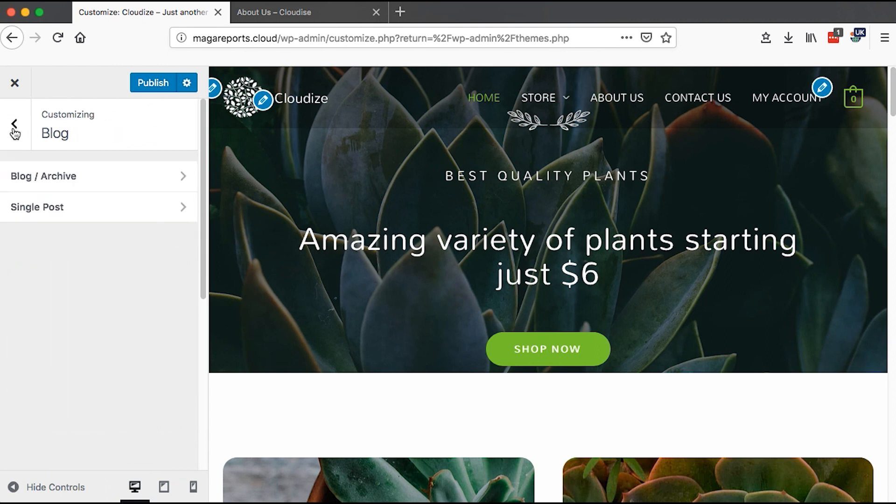
# - Open the Single Post settings and move Title & Blog Meta above Featured Image
pyautogui.click(76, 214)
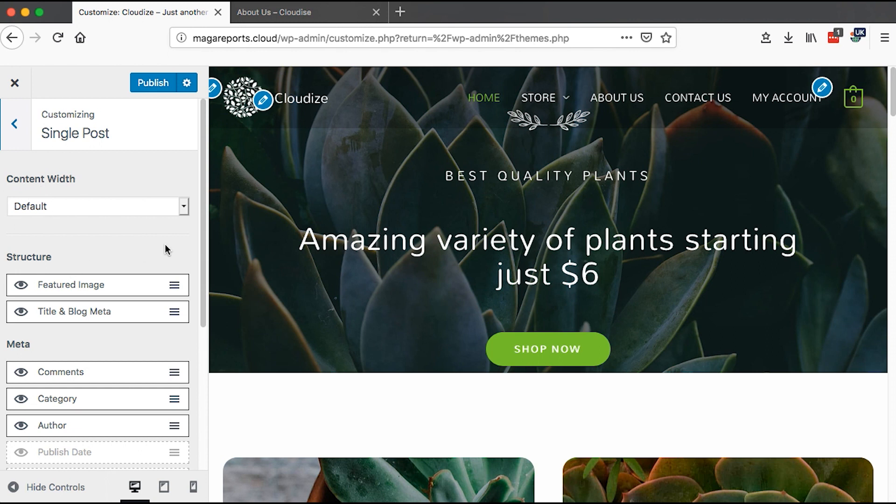
pyautogui.moveTo(206, 250); pyautogui.dragTo(196, 295)
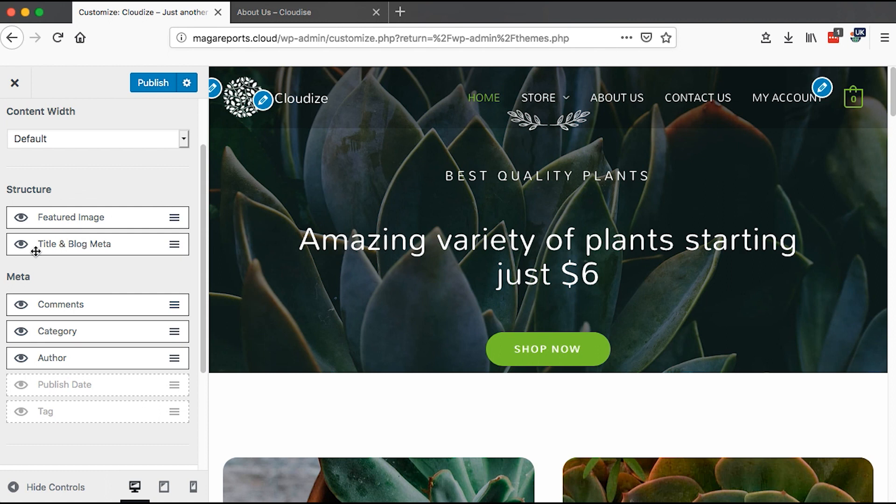
pyautogui.moveTo(91, 245); pyautogui.dragTo(90, 219)
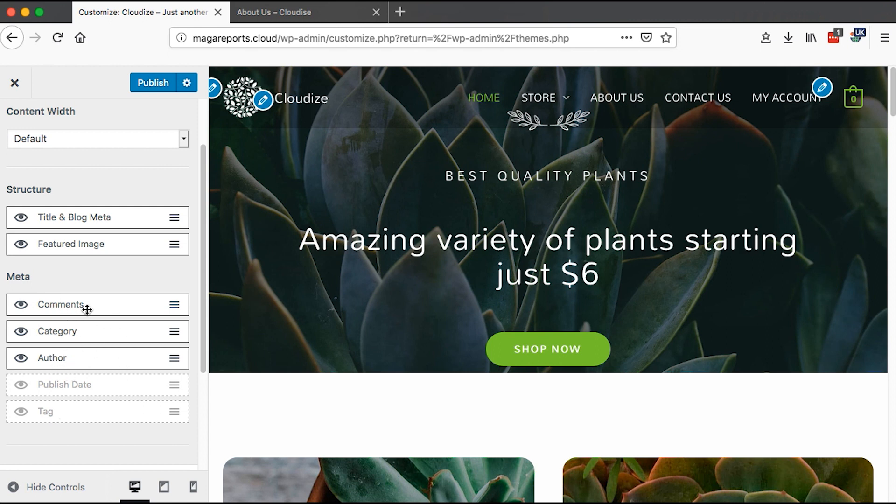
# - Check the Single Post's Post / Page Title typography options
pyautogui.moveTo(204, 374); pyautogui.dragTo(209, 488)
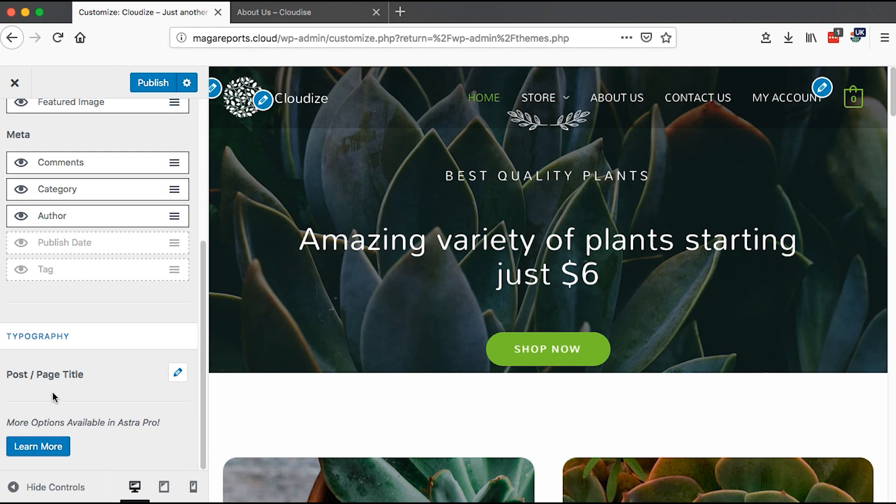
pyautogui.click(178, 374)
pyautogui.moveTo(203, 383); pyautogui.dragTo(202, 411)
pyautogui.click(178, 375)
pyautogui.moveTo(206, 379); pyautogui.dragTo(200, 217)
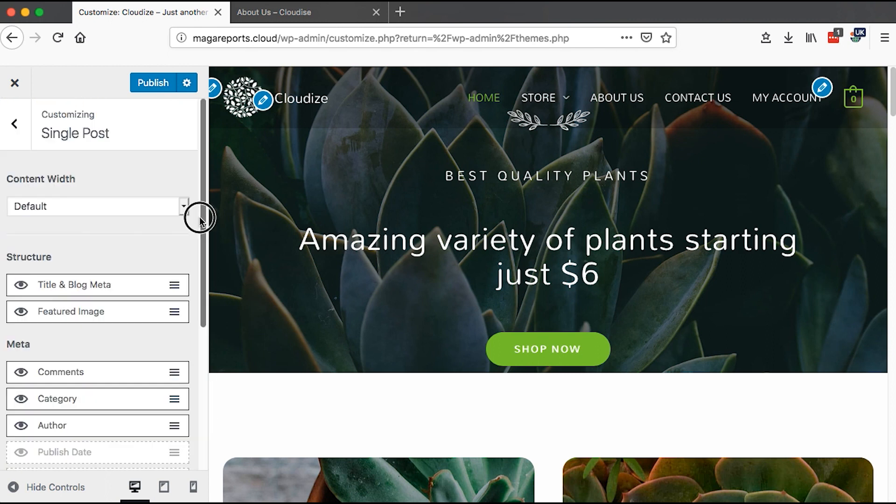
# - Go back to the Sidebar settings and check the Default Layout choices, keeping Right Sidebar
pyautogui.click(15, 116)
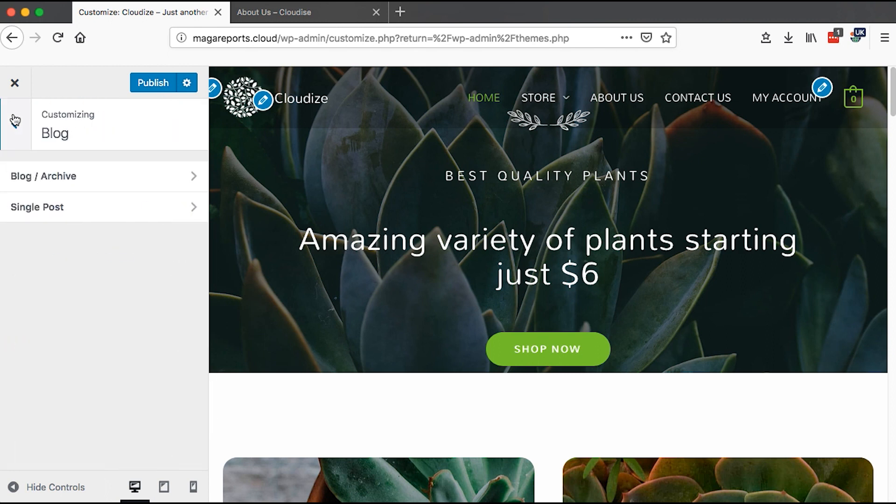
pyautogui.click(16, 120)
pyautogui.click(106, 388)
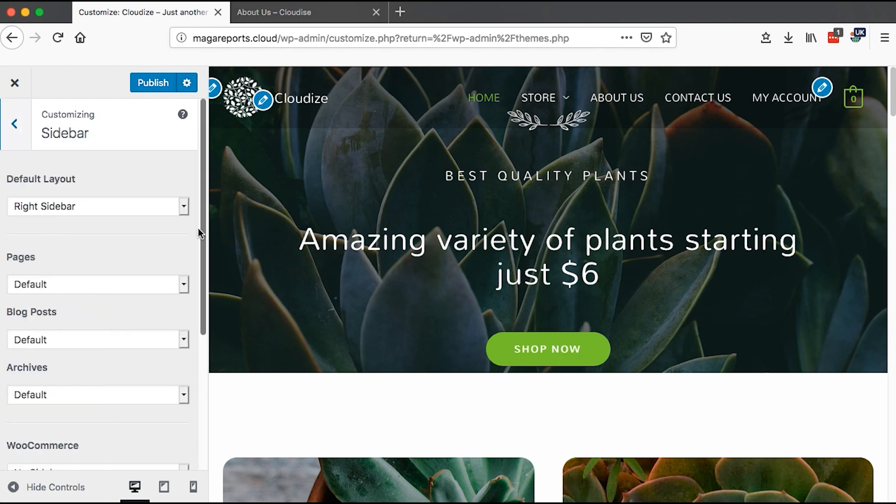
pyautogui.click(185, 208)
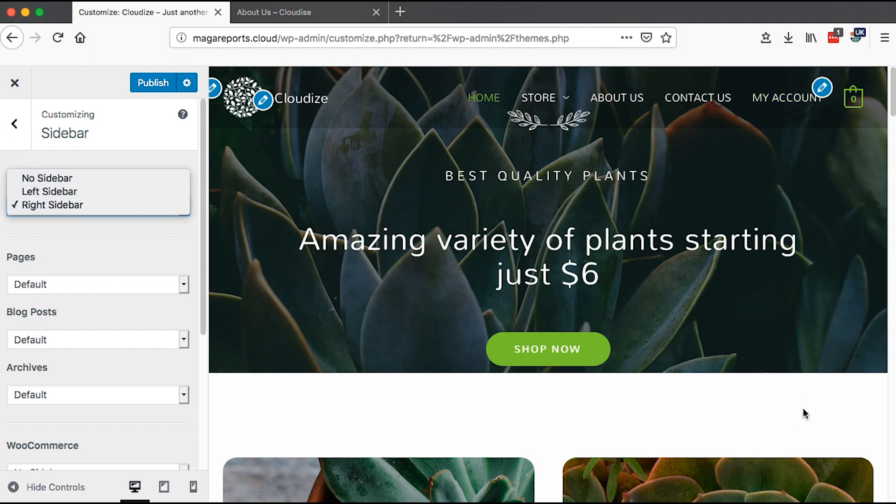
pyautogui.click(79, 235)
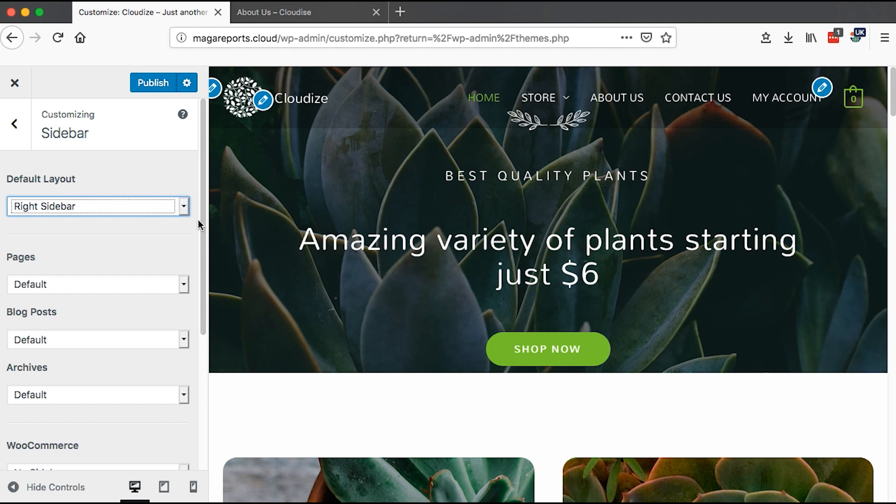
# - Review the WooCommerce, Single Product and Sidebar Width sidebar settings
pyautogui.scroll(-3, 129, 211)
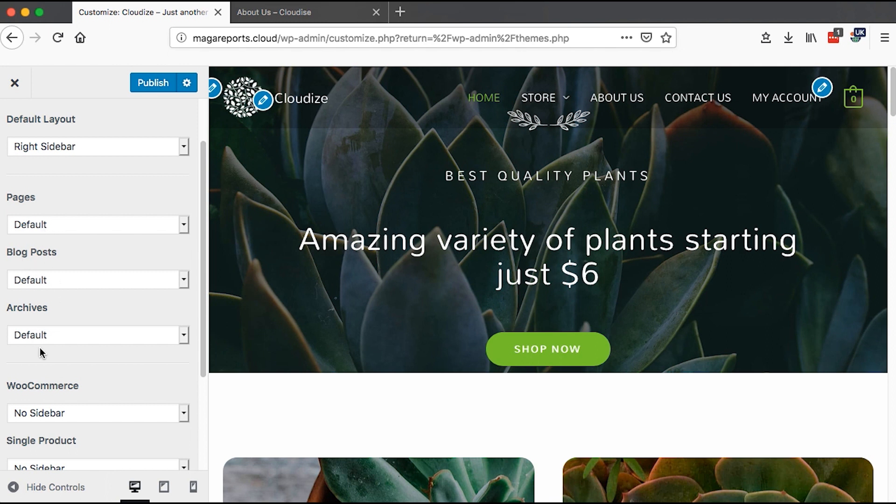
pyautogui.moveTo(203, 304); pyautogui.dragTo(203, 372)
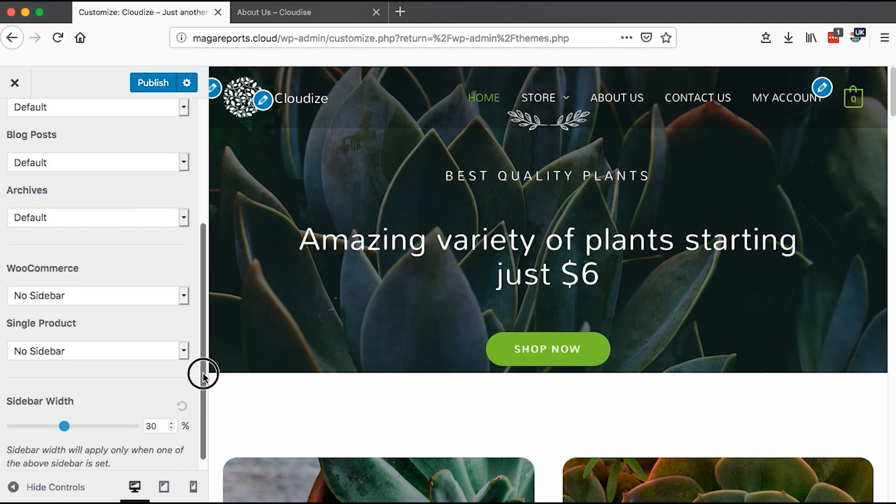
pyautogui.click(184, 297)
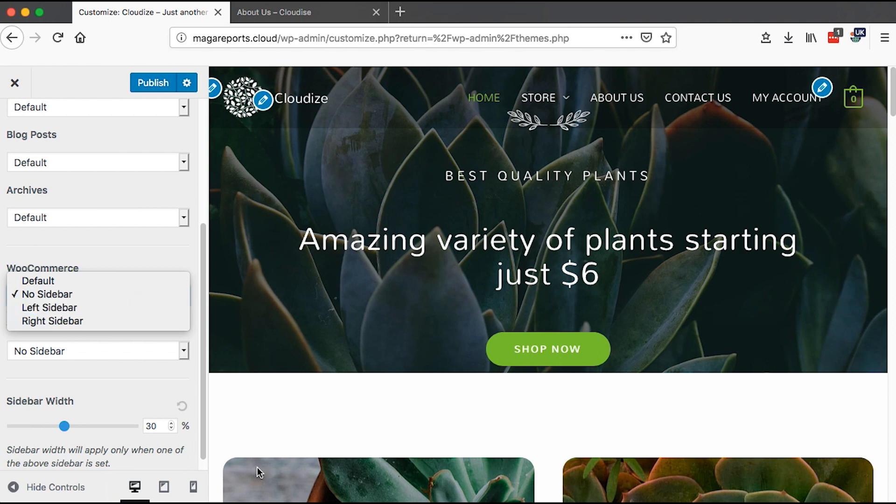
pyautogui.click(125, 253)
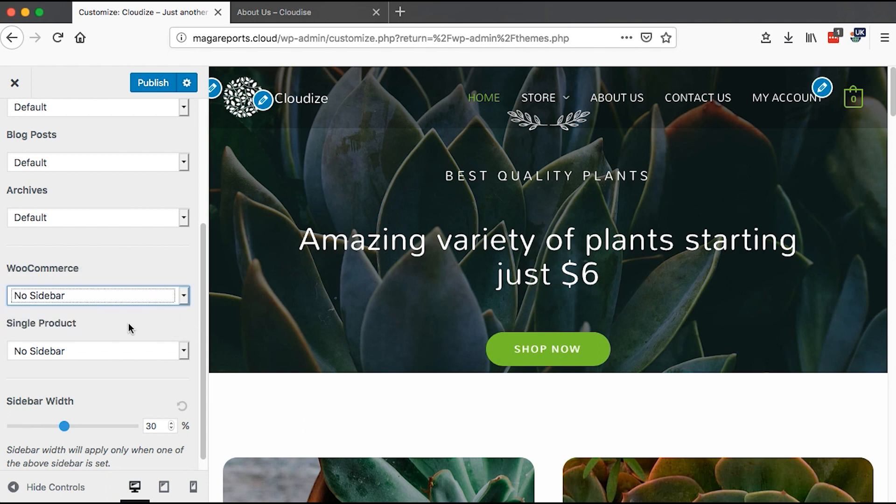
pyautogui.click(185, 349)
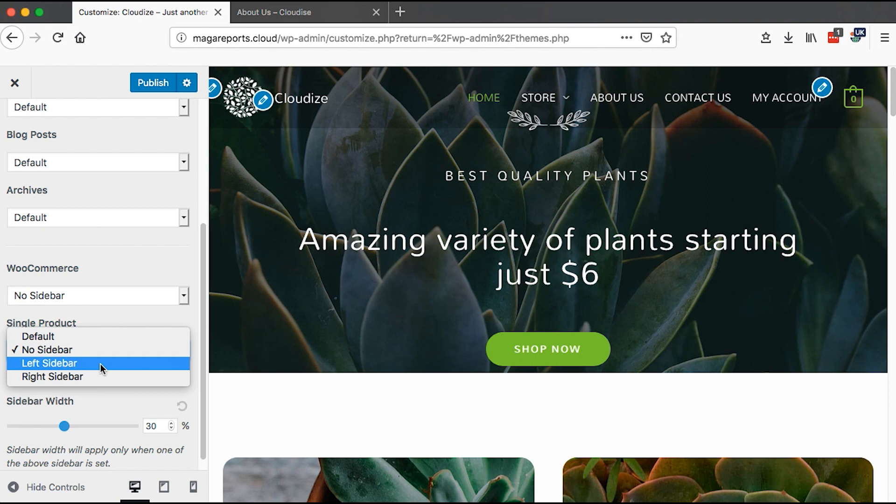
pyautogui.scroll(-1, 104, 399)
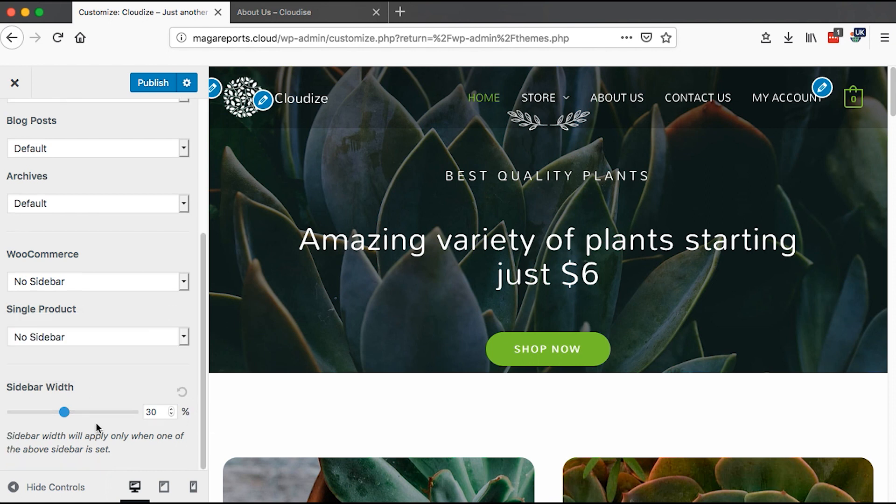
pyautogui.moveTo(159, 411); pyautogui.dragTo(144, 411)
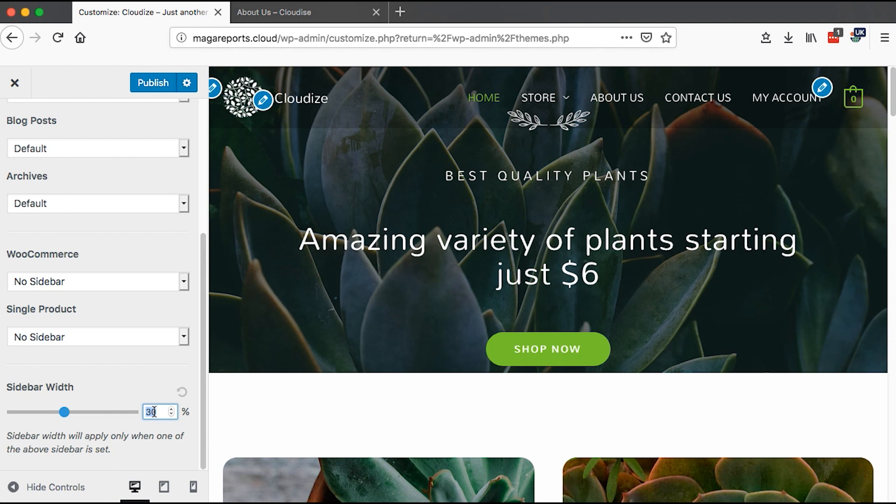
pyautogui.moveTo(203, 411); pyautogui.dragTo(190, 296)
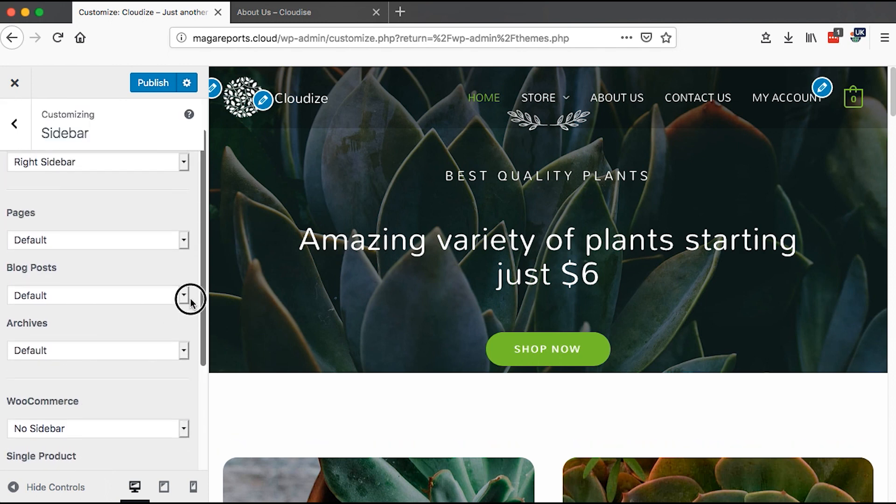
# - Open the WordPress Widgets admin page in a new tab from the site's admin bar
pyautogui.click(273, 14)
pyautogui.moveTo(65, 80)
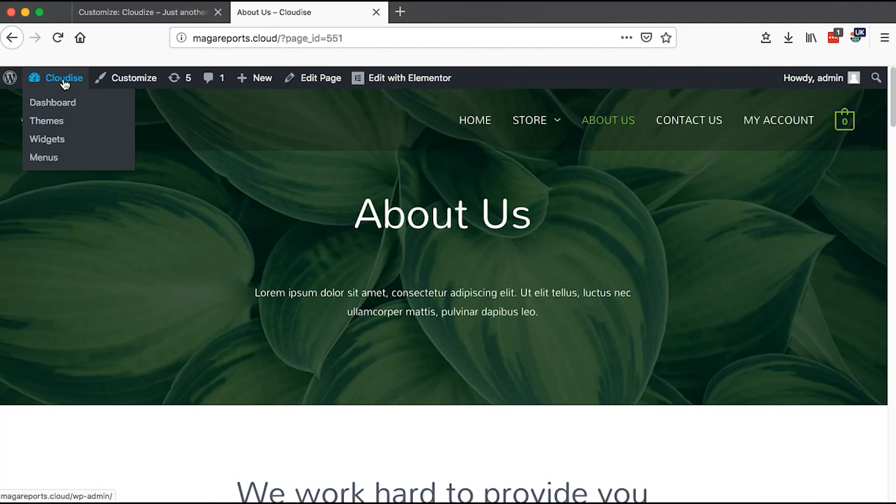
pyautogui.keyDown('super'); pyautogui.click(65, 104); pyautogui.keyUp('super')
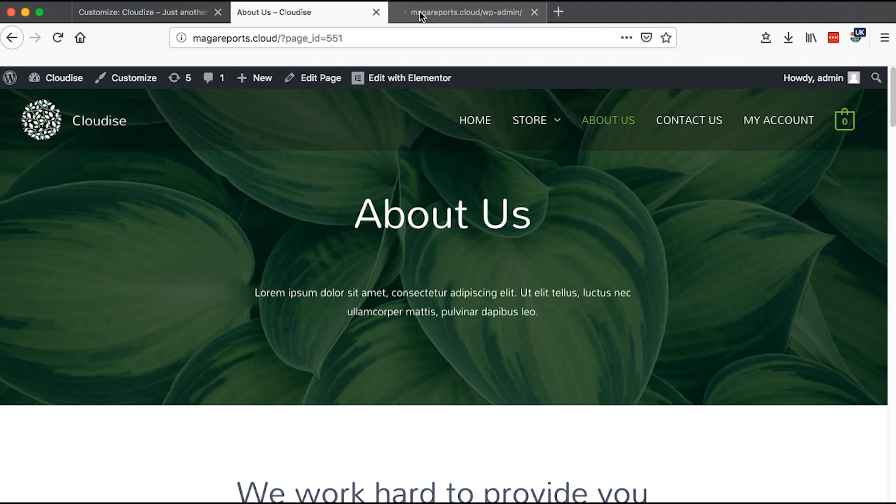
pyautogui.moveTo(422, 15); pyautogui.dragTo(276, 14)
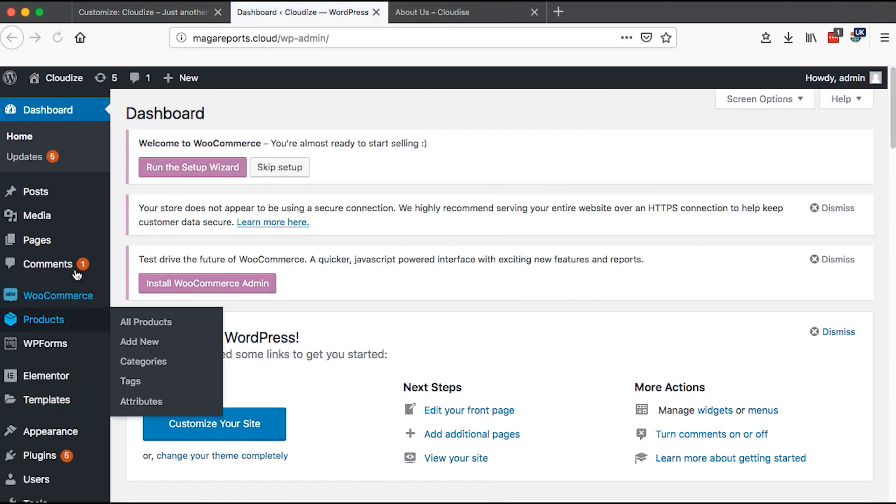
pyautogui.moveTo(42, 431)
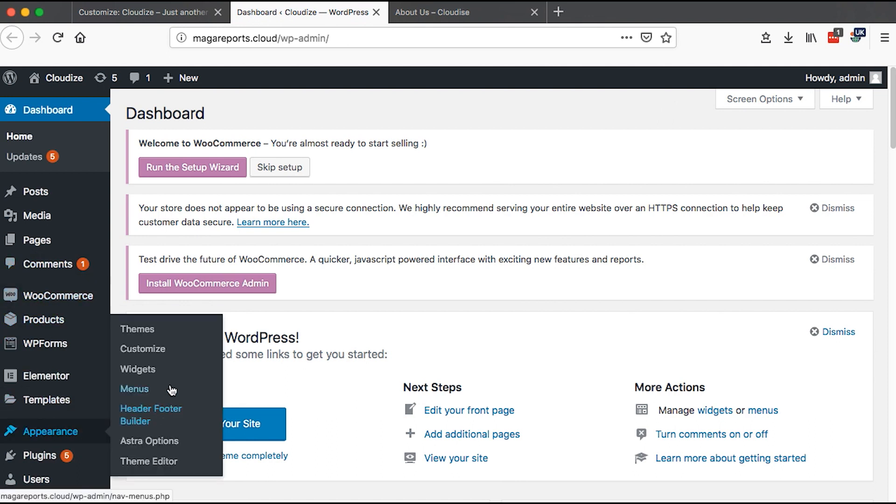
pyautogui.click(139, 370)
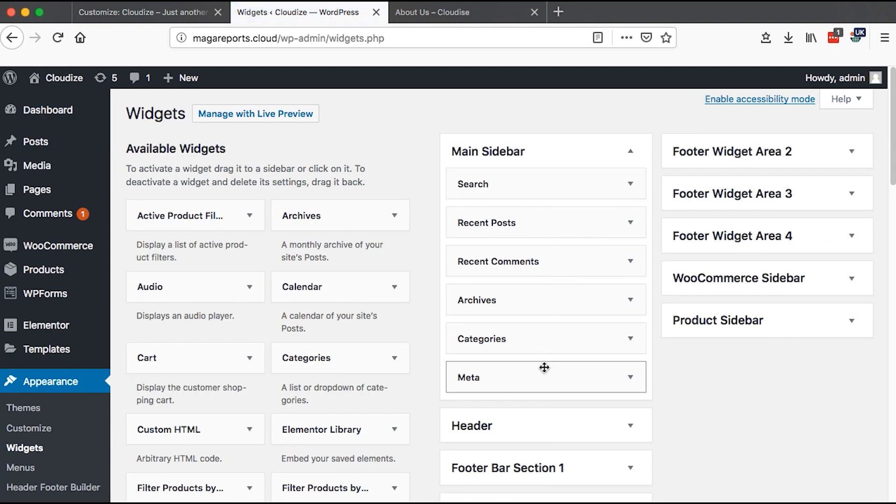
# - Expand the WooCommerce Sidebar and Product Sidebar widget areas to read what they are used for
pyautogui.scroll(-5, 695, 392)
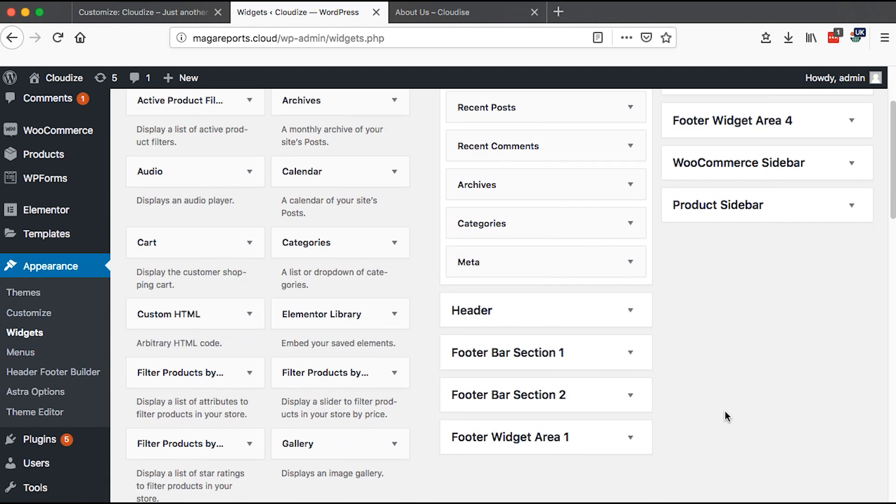
pyautogui.click(821, 168)
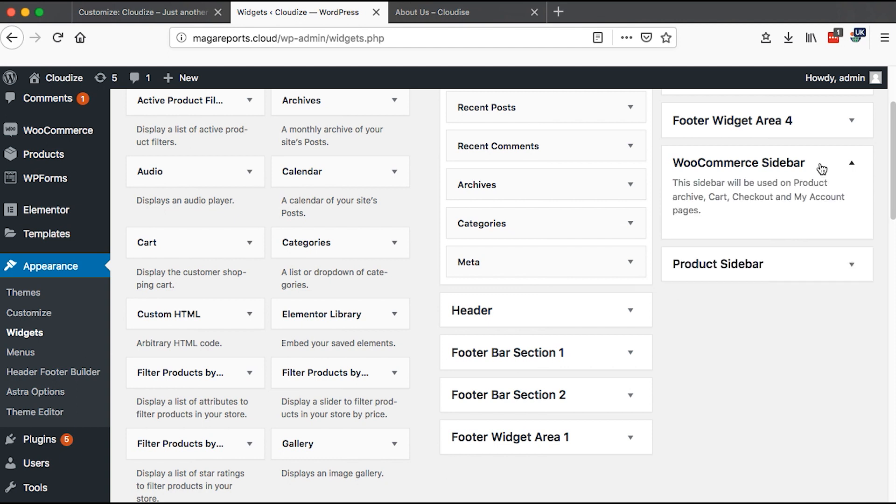
pyautogui.click(822, 168)
pyautogui.click(790, 214)
pyautogui.click(789, 215)
pyautogui.click(790, 215)
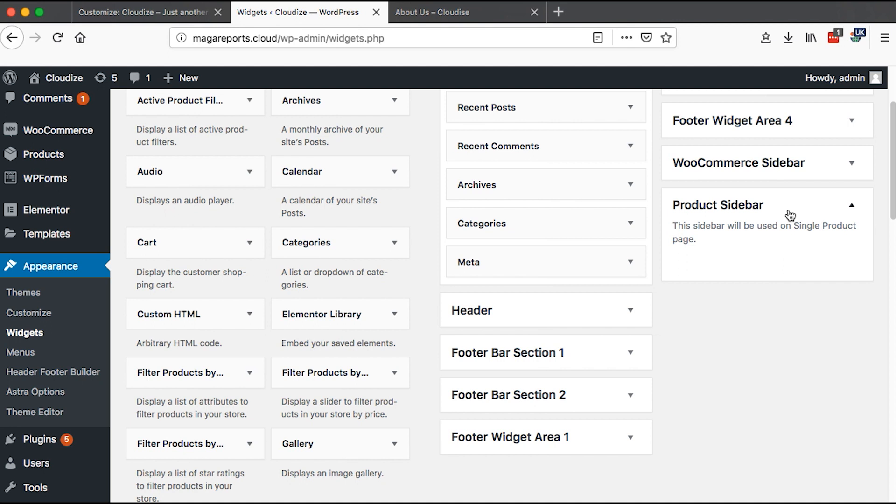
pyautogui.click(772, 163)
pyautogui.click(773, 163)
pyautogui.click(772, 164)
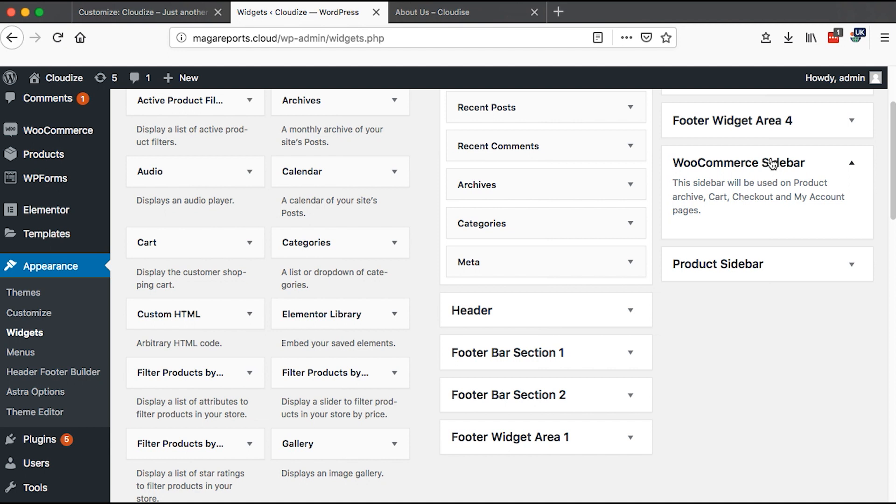
pyautogui.click(773, 164)
pyautogui.scroll(5, 771, 162)
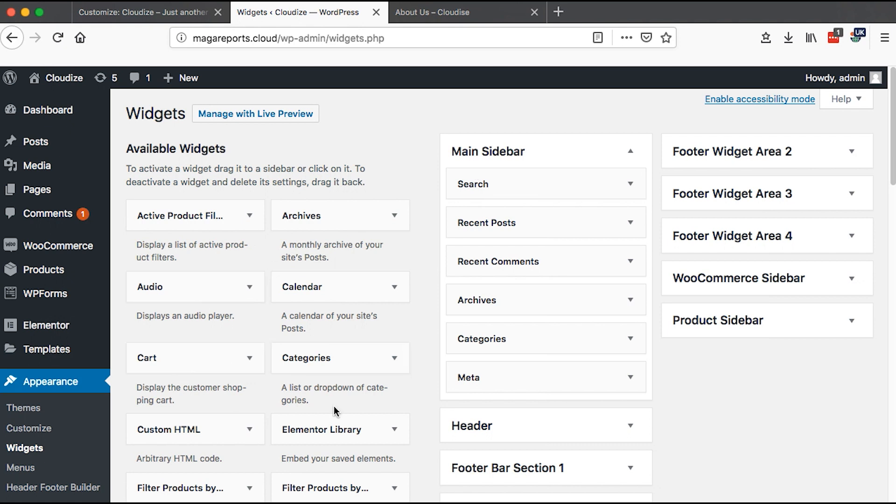
# - Add a Calendar widget to the Main Sidebar and then delete it
pyautogui.click(340, 290)
pyautogui.moveTo(340, 291); pyautogui.dragTo(564, 384)
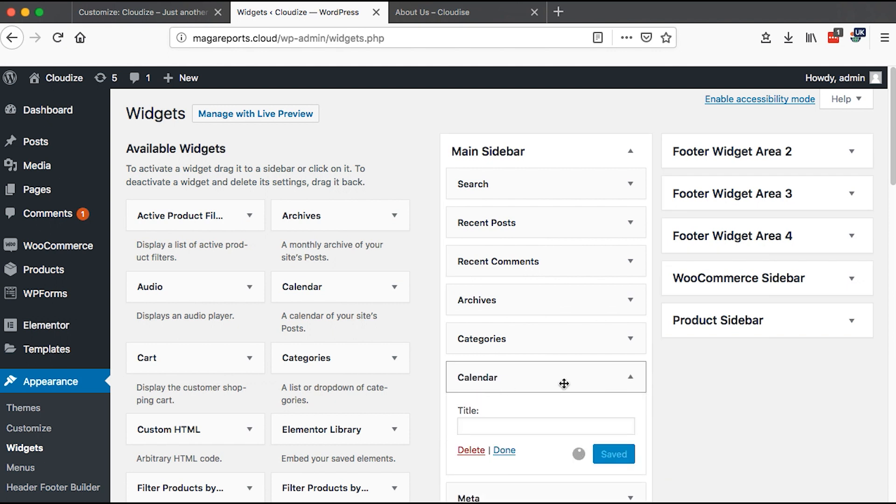
pyautogui.scroll(-3, 564, 383)
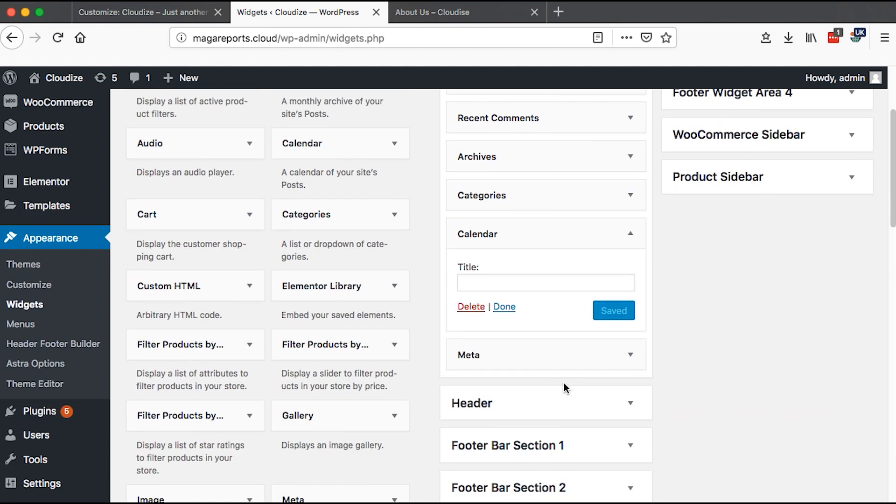
pyautogui.click(473, 310)
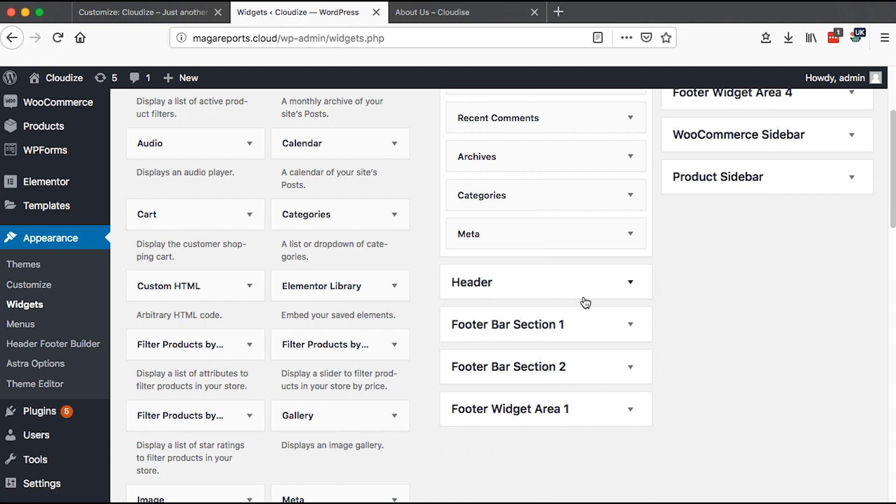
pyautogui.scroll(3, 584, 299)
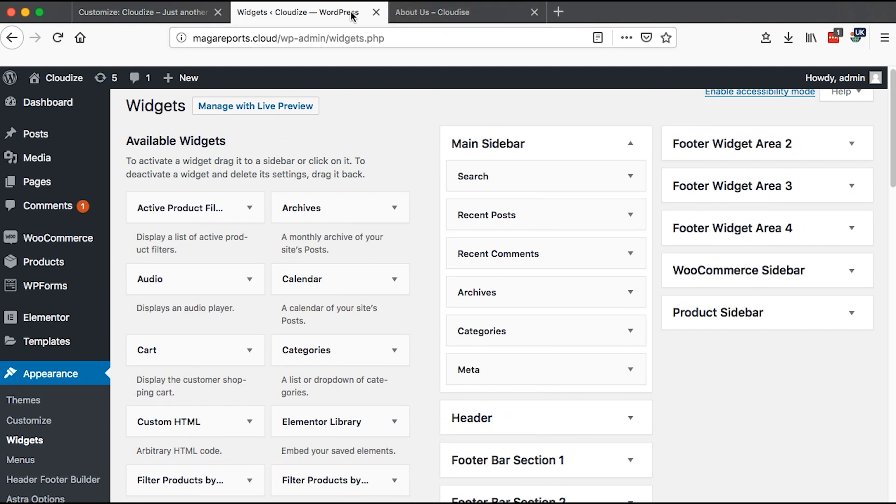
# - Close the Widgets tab, return to the Customizer and set the Footer Widgets layout to four columns
pyautogui.click(375, 13)
pyautogui.click(142, 13)
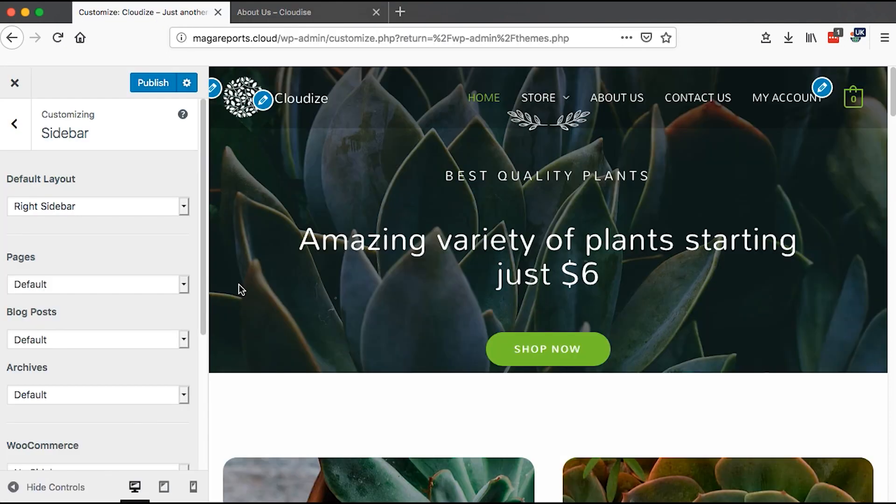
pyautogui.click(14, 124)
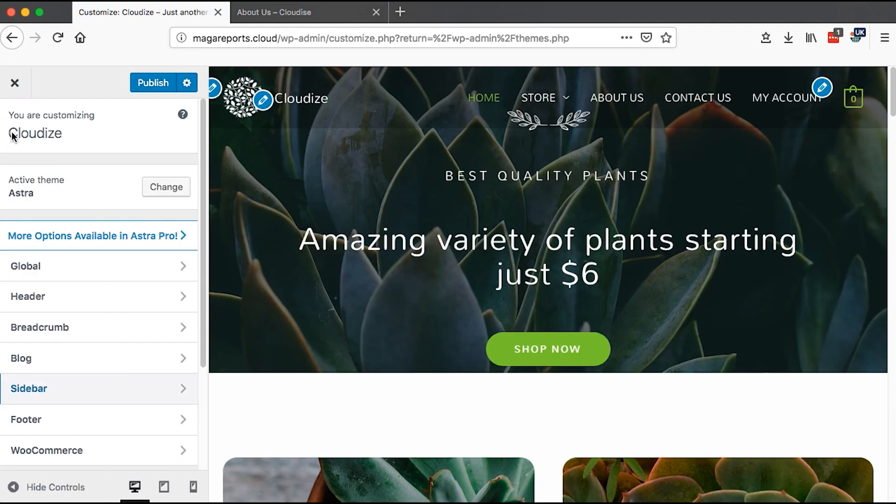
pyautogui.scroll(-3, 154, 332)
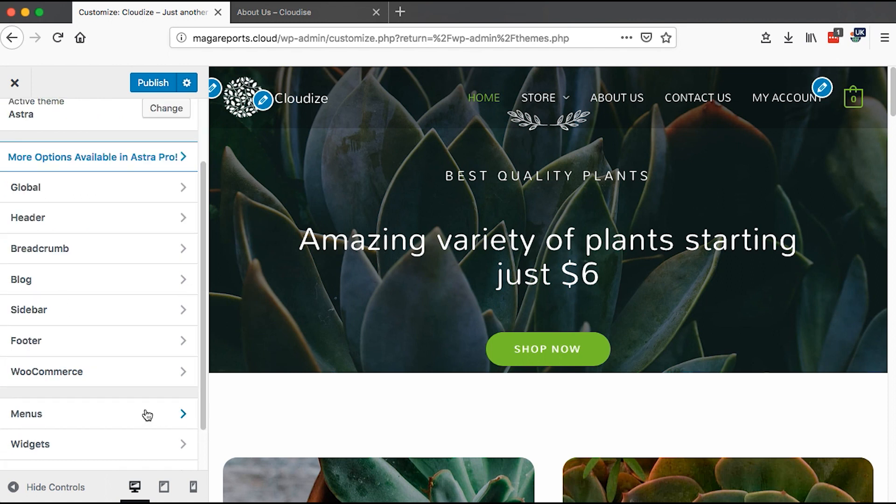
pyautogui.click(89, 343)
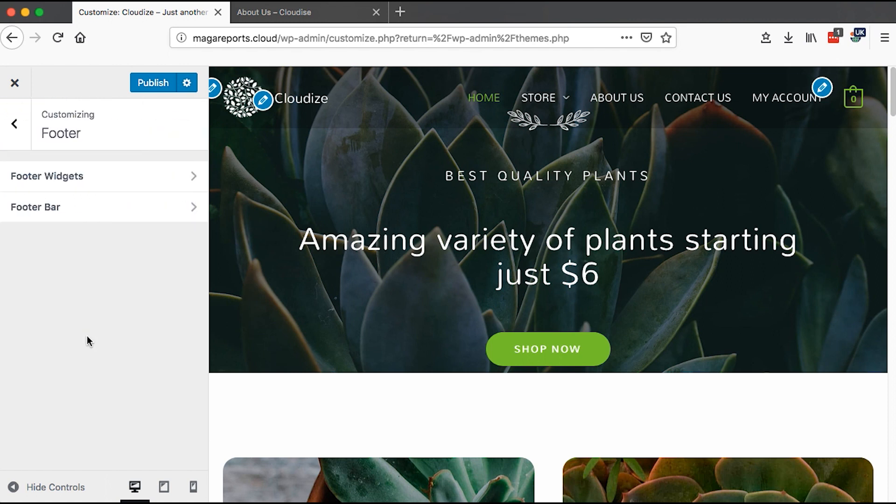
pyautogui.click(88, 188)
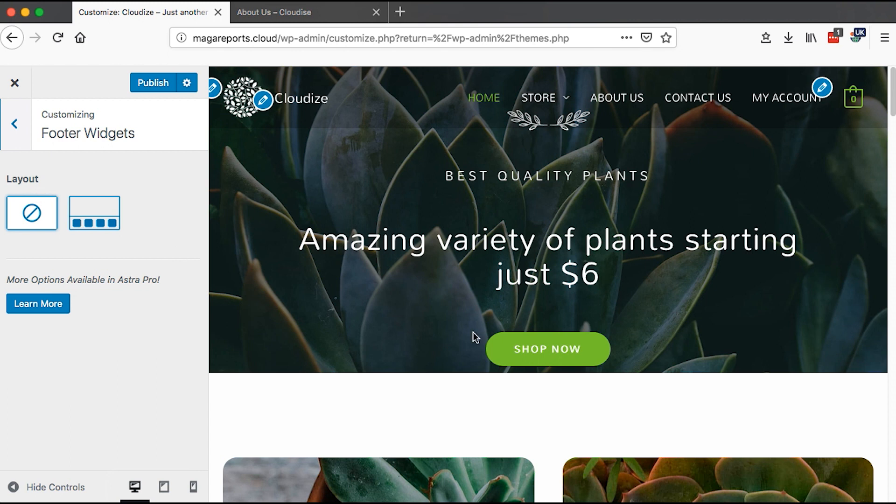
pyautogui.scroll(-15, 875, 310)
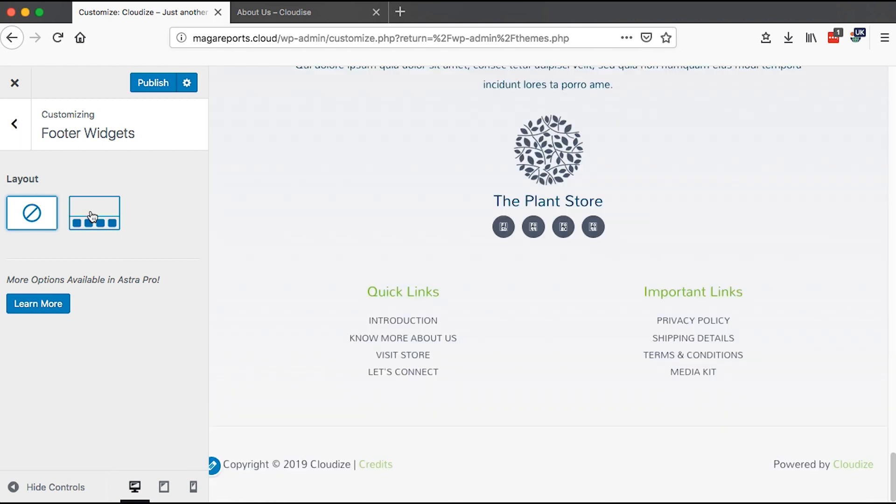
pyautogui.click(92, 214)
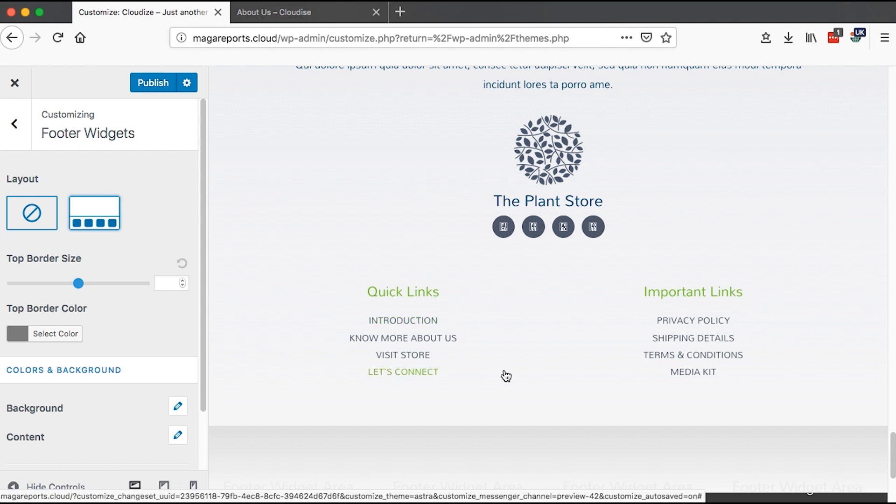
# - Scroll the preview to the footer widget area and set the Footer Widgets background color to purple
pyautogui.scroll(-5, 513, 376)
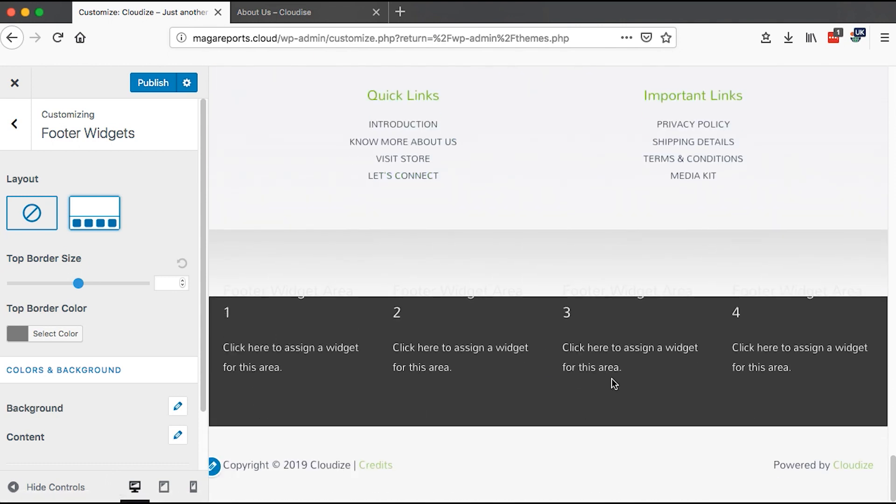
pyautogui.scroll(-2, 196, 354)
pyautogui.click(176, 344)
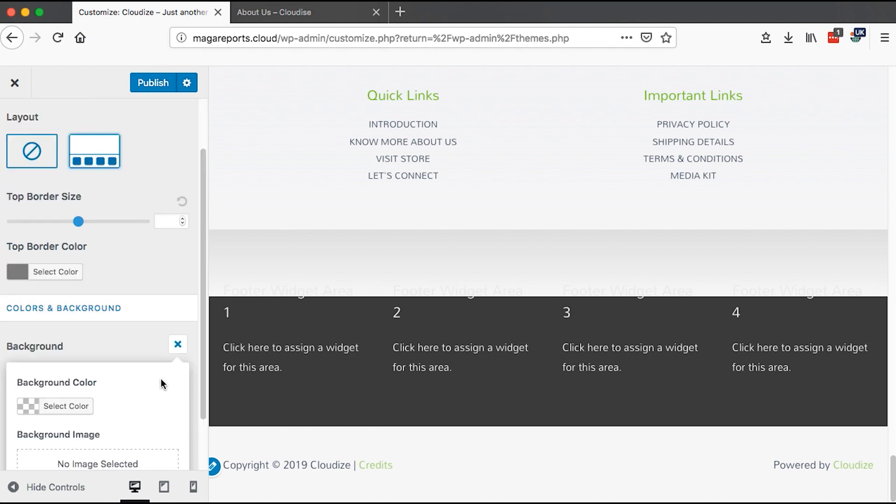
pyautogui.moveTo(203, 380); pyautogui.dragTo(204, 424)
pyautogui.click(64, 348)
pyautogui.scroll(-2, 64, 349)
pyautogui.moveTo(118, 359); pyautogui.dragTo(140, 430)
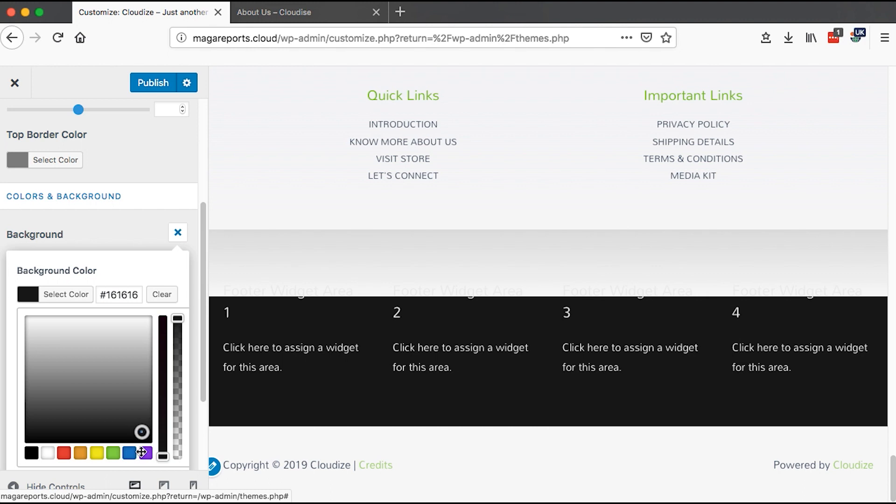
pyautogui.click(145, 453)
pyautogui.click(178, 233)
pyautogui.click(178, 345)
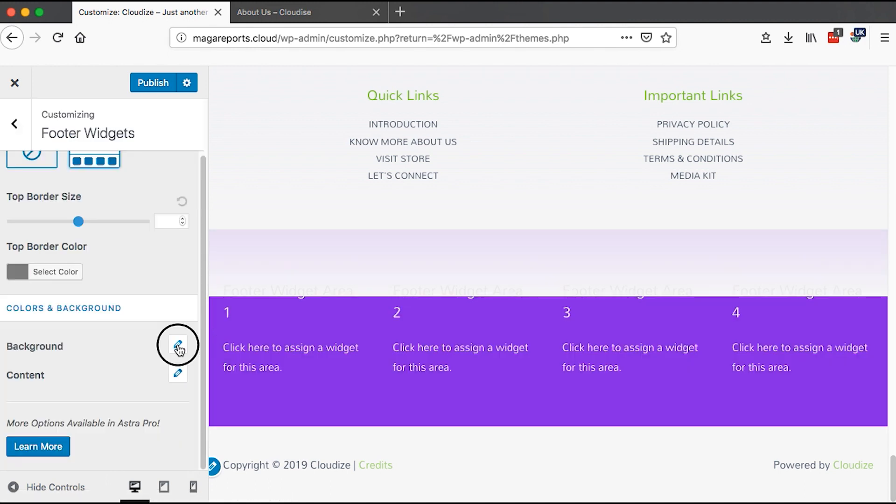
# - Open the Footer Widgets content color options and review the Normal and Hover settings
pyautogui.scroll(-3, 134, 423)
pyautogui.click(43, 438)
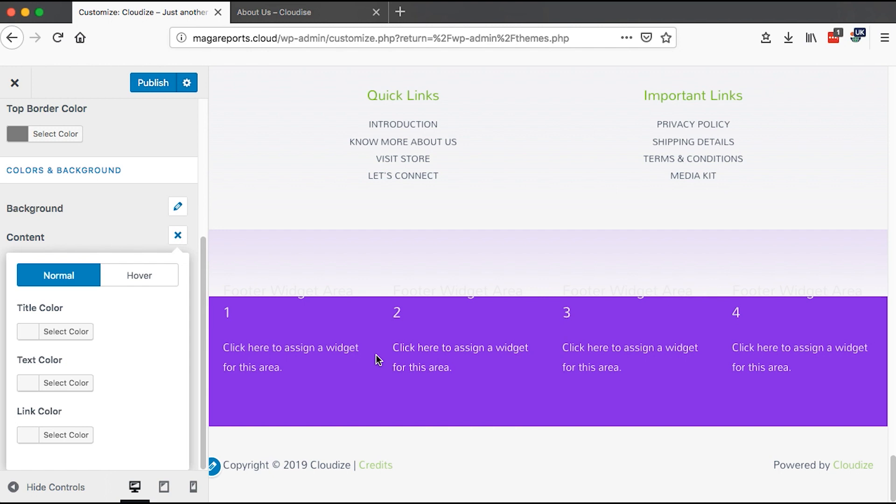
pyautogui.click(153, 276)
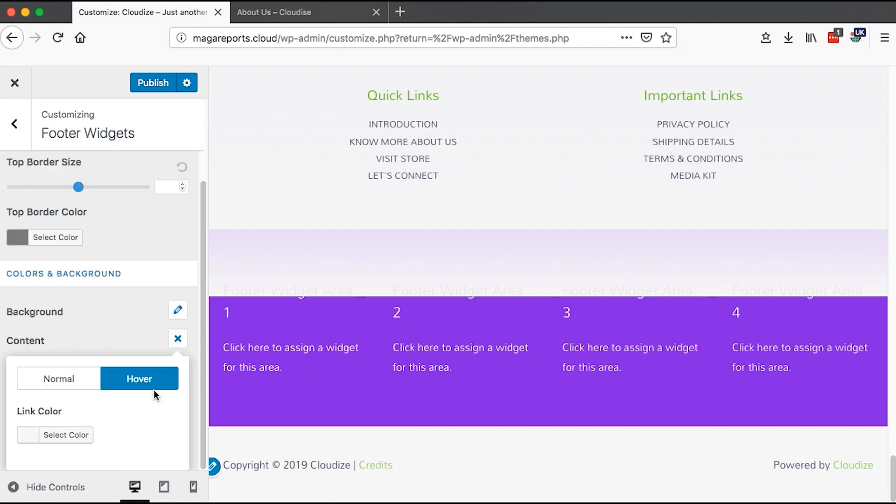
pyautogui.click(177, 338)
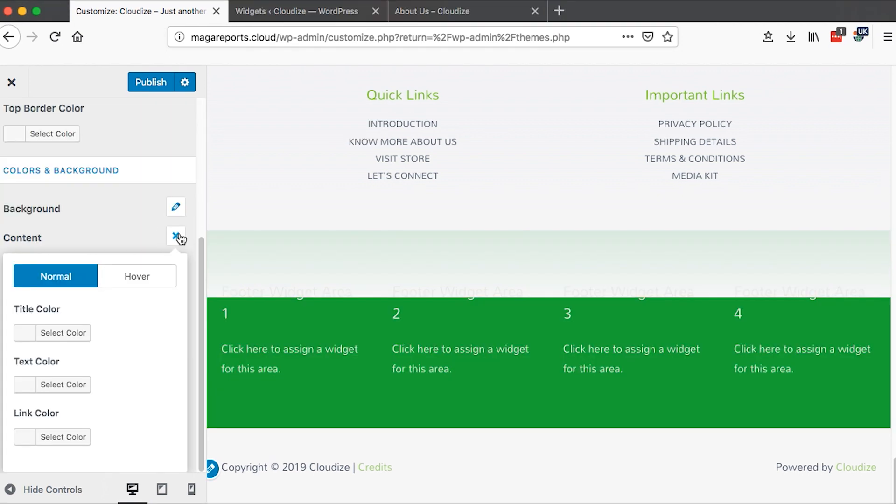
pyautogui.click(178, 238)
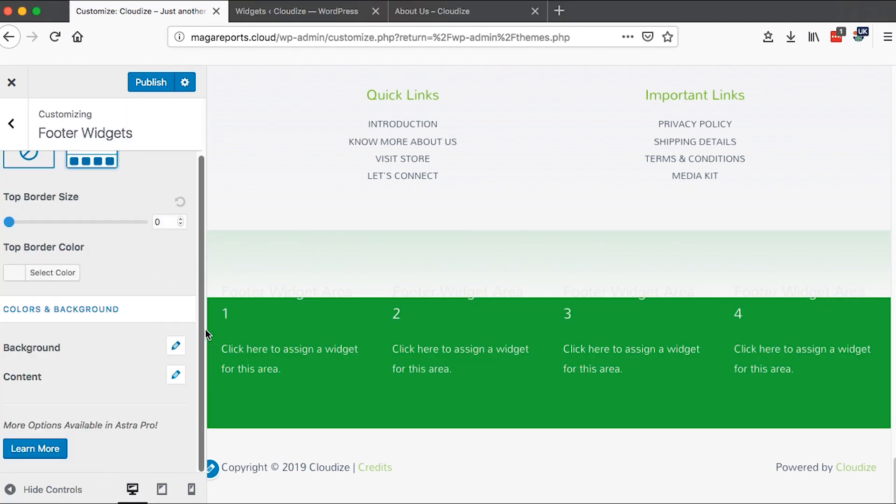
# - Open the Footer Bar section and try its layouts, settling on the third layout
pyautogui.moveTo(200, 326); pyautogui.dragTo(205, 238)
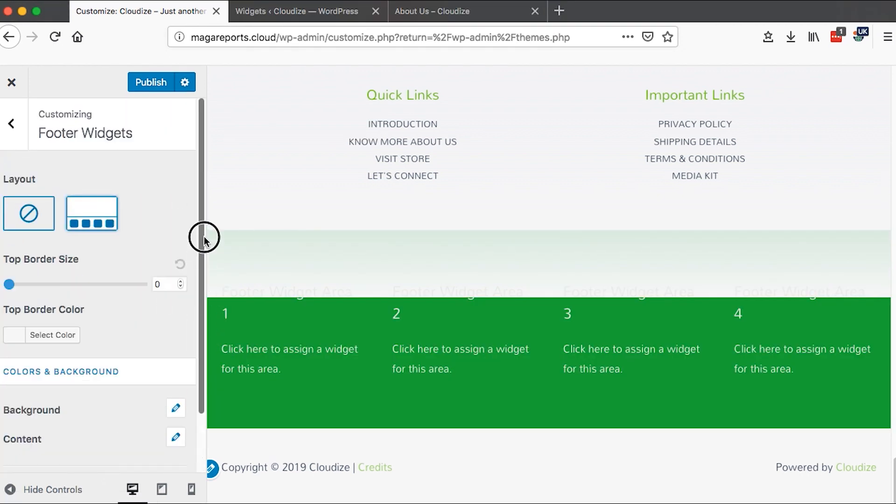
pyautogui.click(10, 133)
pyautogui.click(44, 211)
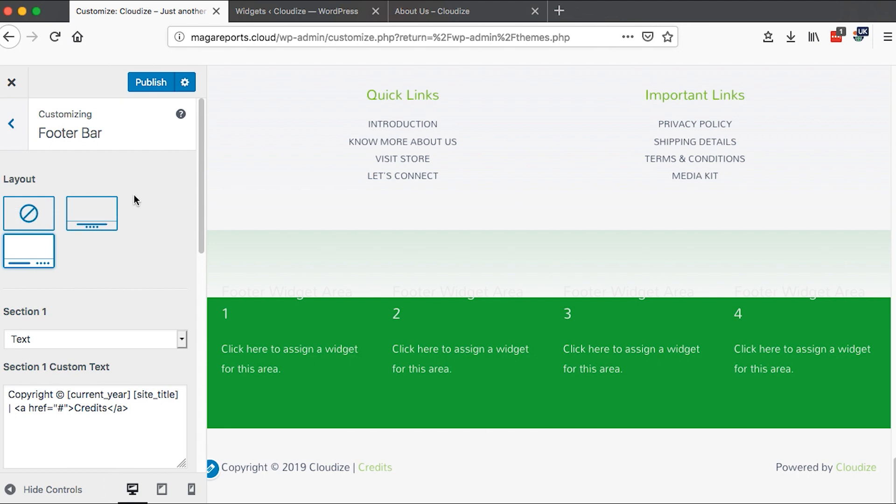
pyautogui.click(29, 213)
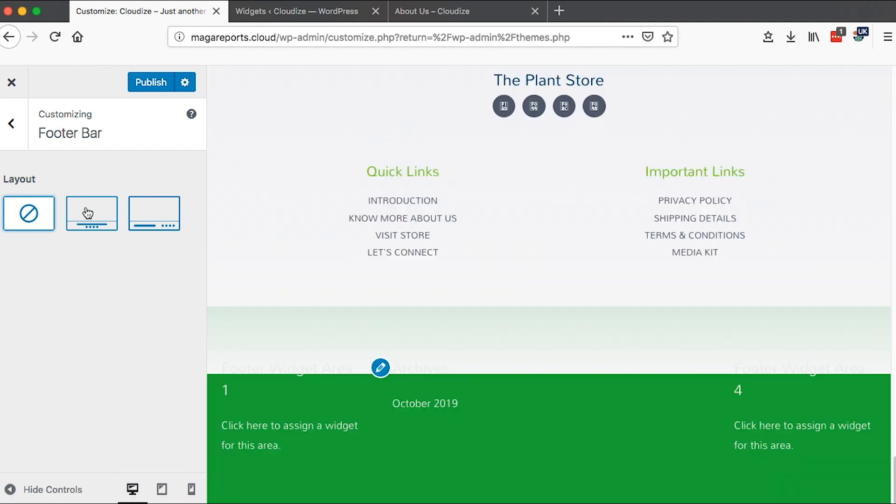
pyautogui.click(87, 213)
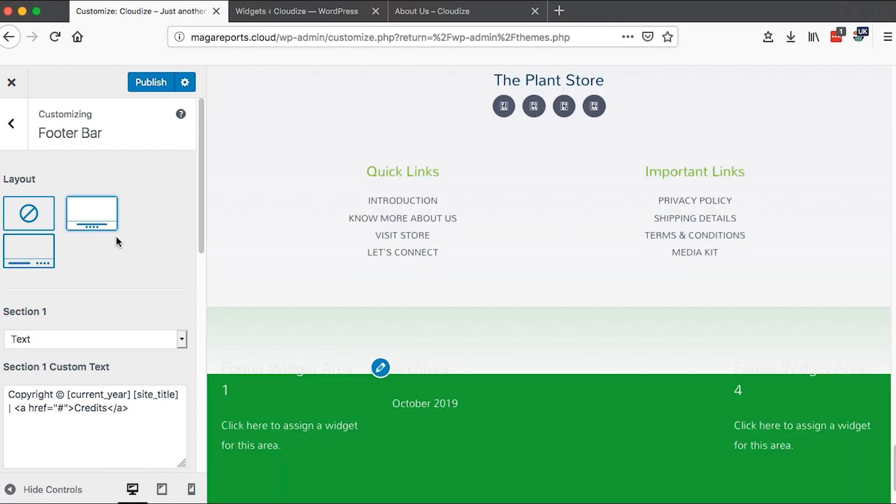
pyautogui.scroll(-5, 402, 372)
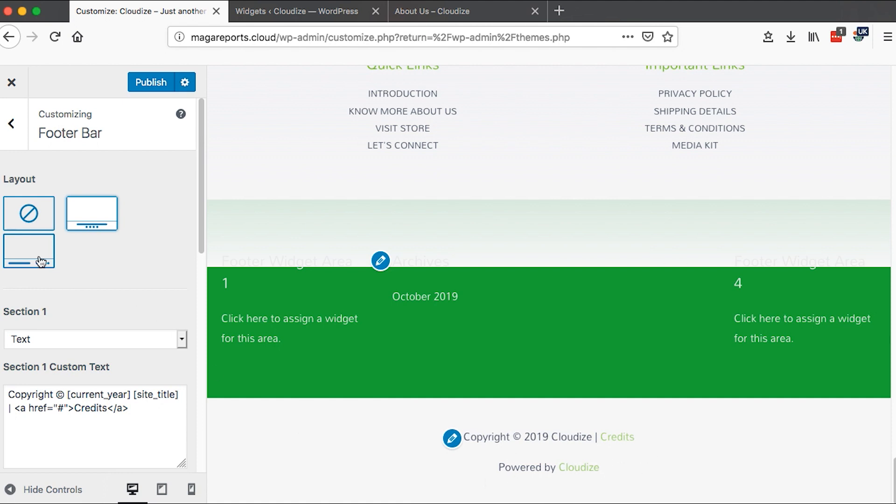
pyautogui.click(24, 262)
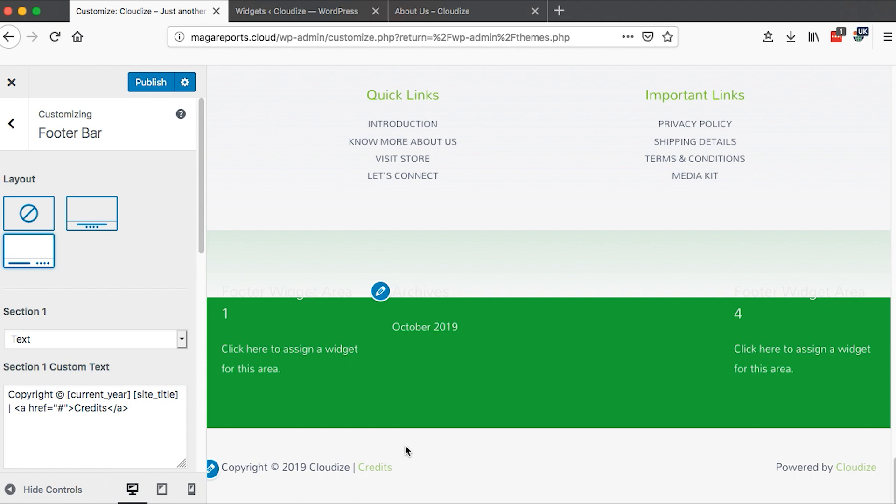
pyautogui.scroll(-3, 96, 194)
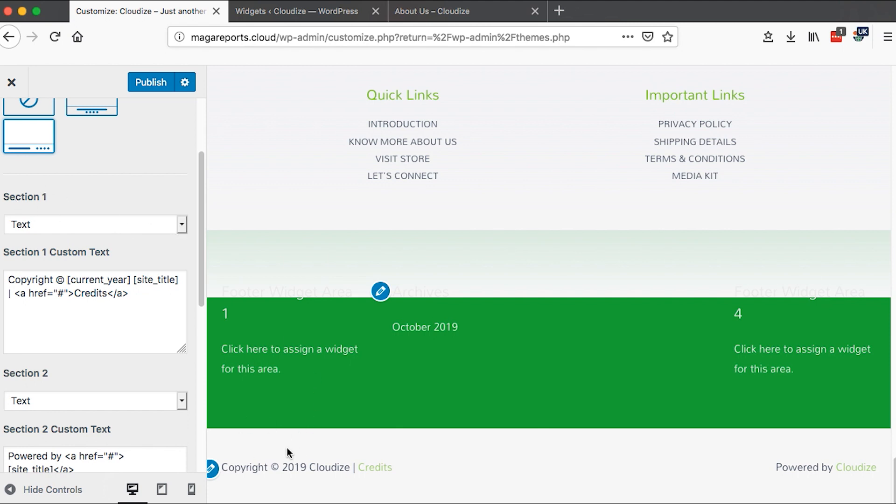
# - Examine the Section 1 custom text shortcodes against the preview's copyright line and the Section 1 content options
pyautogui.click(14, 280)
pyautogui.moveTo(8, 279); pyautogui.dragTo(108, 279)
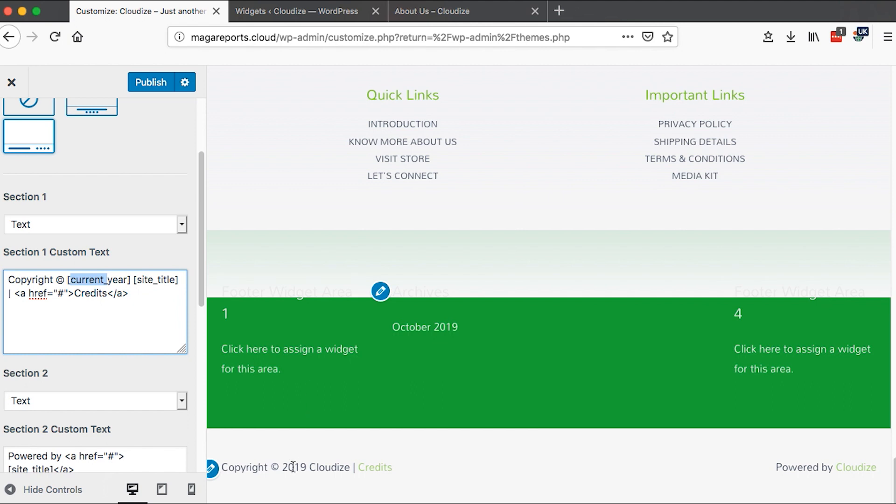
pyautogui.moveTo(271, 466); pyautogui.dragTo(309, 467)
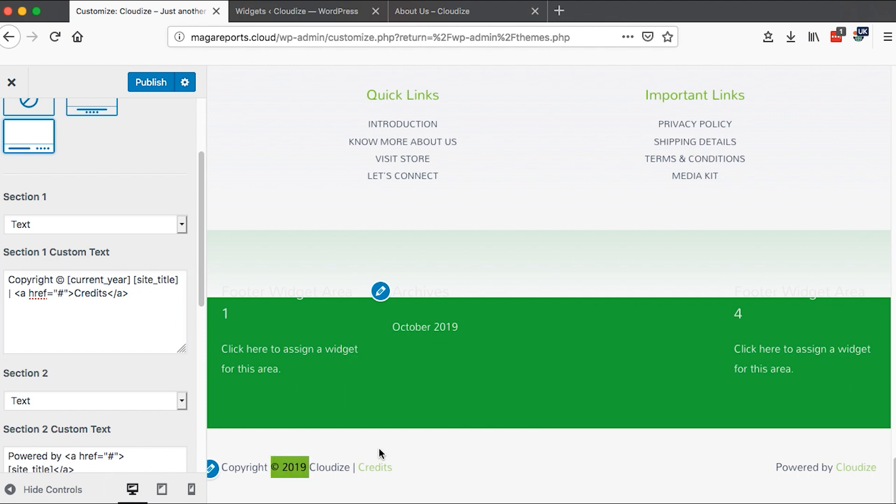
pyautogui.click(60, 297)
pyautogui.doubleClick(60, 296)
pyautogui.click(181, 228)
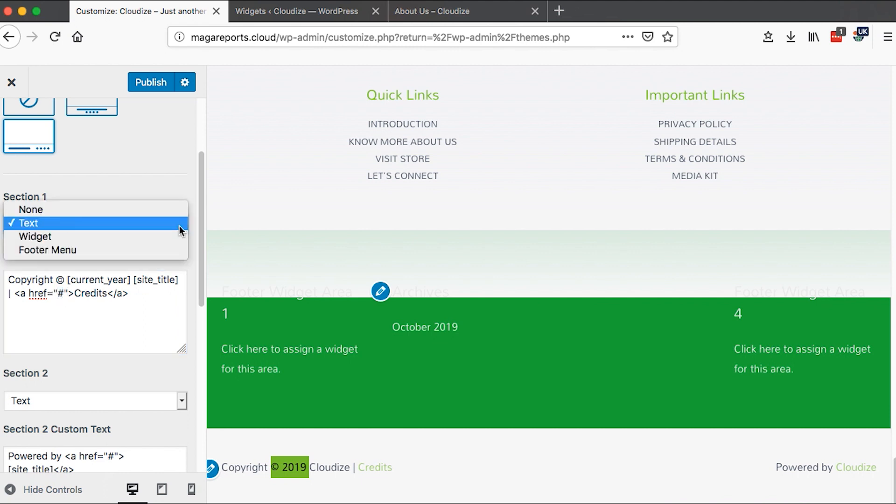
pyautogui.click(159, 209)
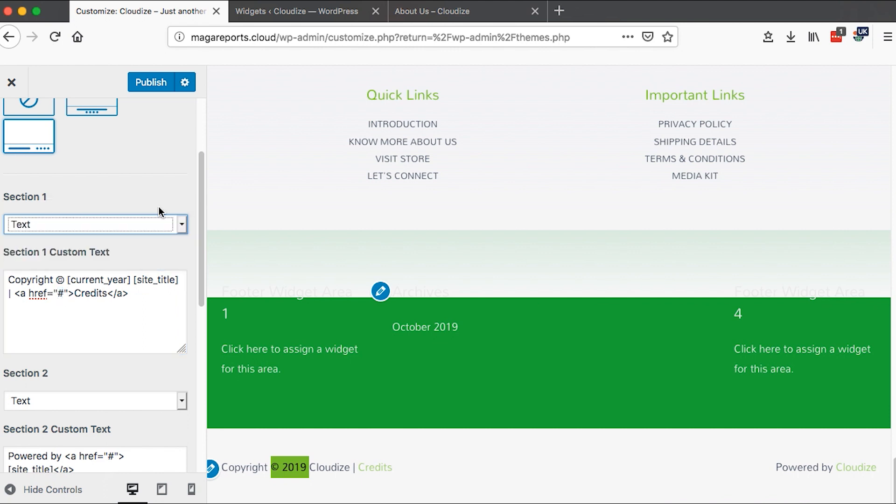
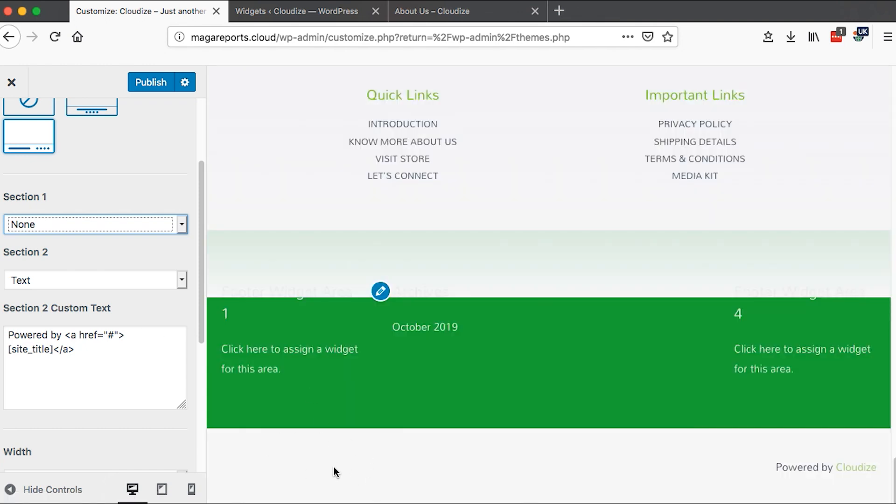
# - Set the footer bar's Section 1 content to Text
pyautogui.click(182, 280)
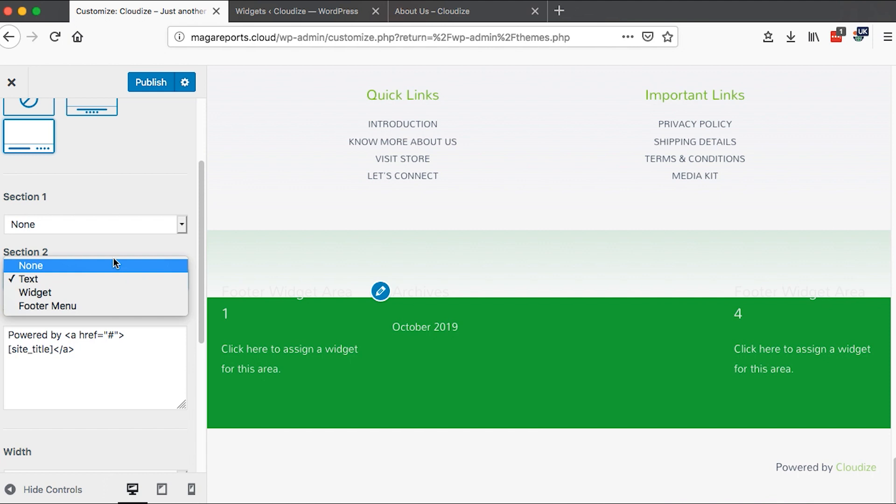
pyautogui.click(126, 255)
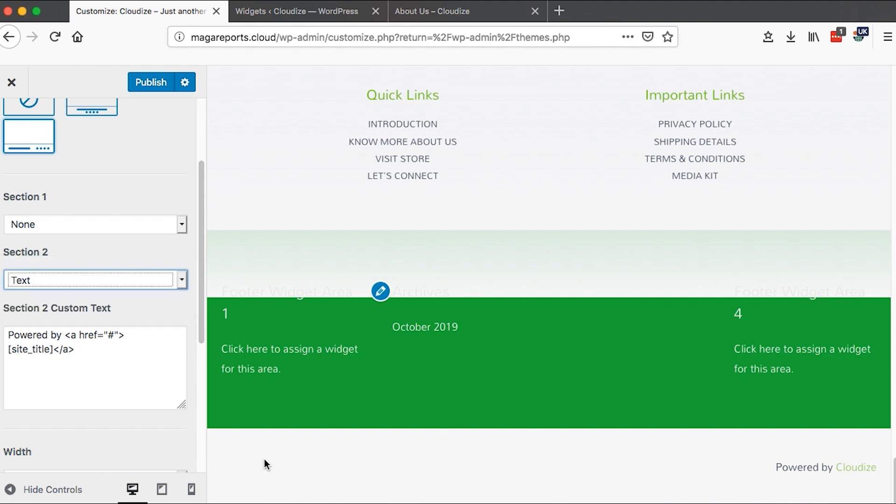
pyautogui.click(179, 227)
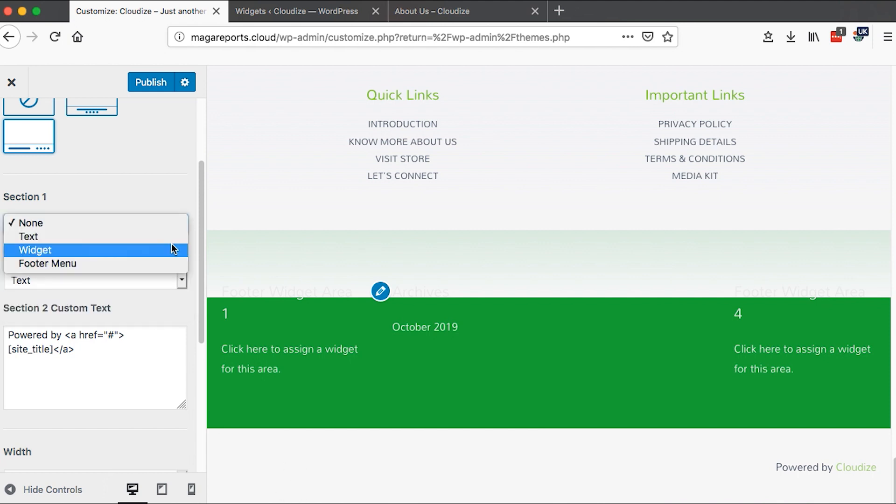
pyautogui.click(127, 239)
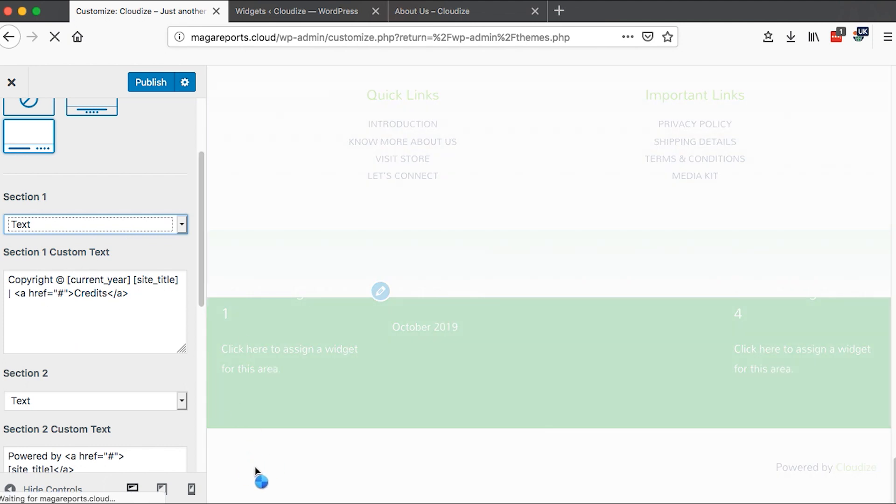
# - Try Widget, Footer Menu and None for Section 2, returning it to Text
pyautogui.scroll(-3, 180, 250)
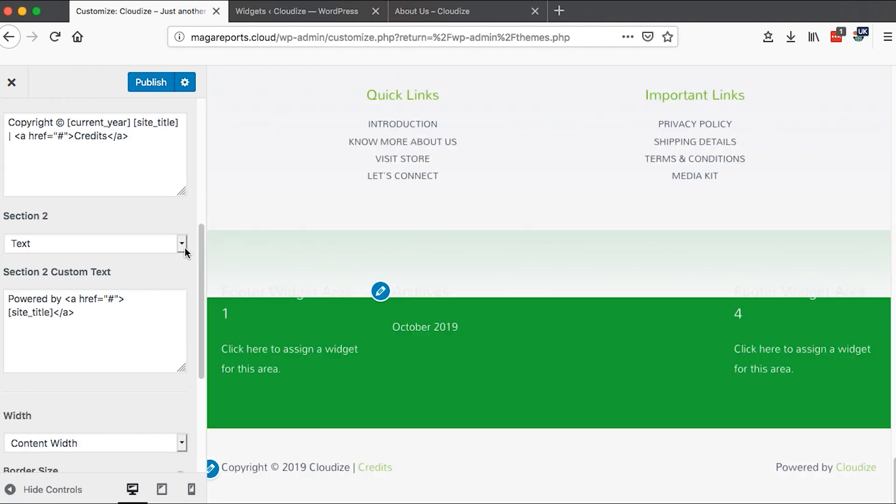
pyautogui.click(185, 248)
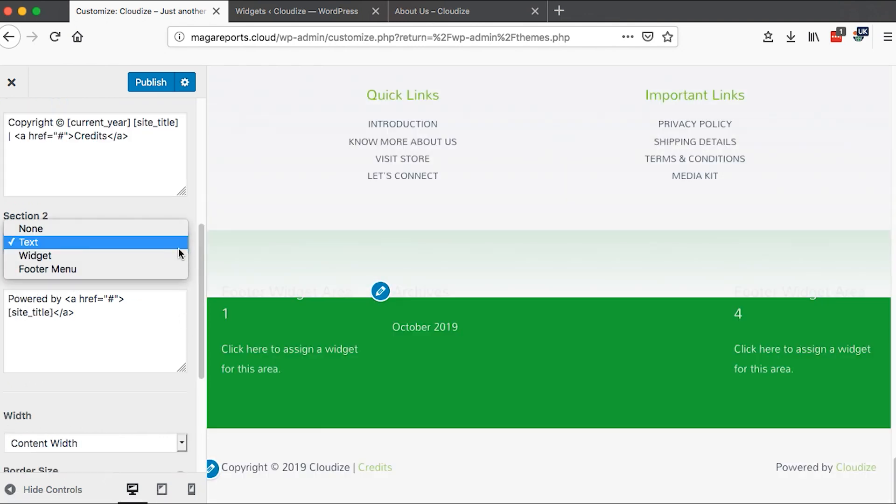
pyautogui.click(100, 331)
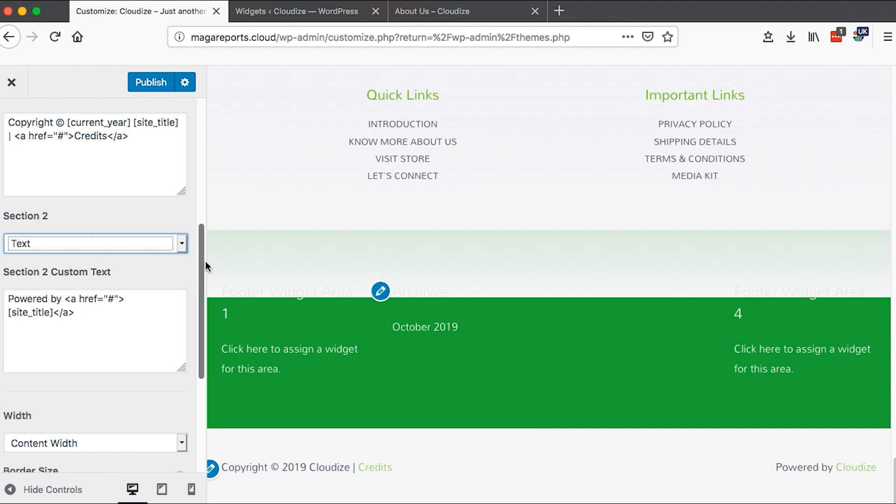
pyautogui.click(179, 248)
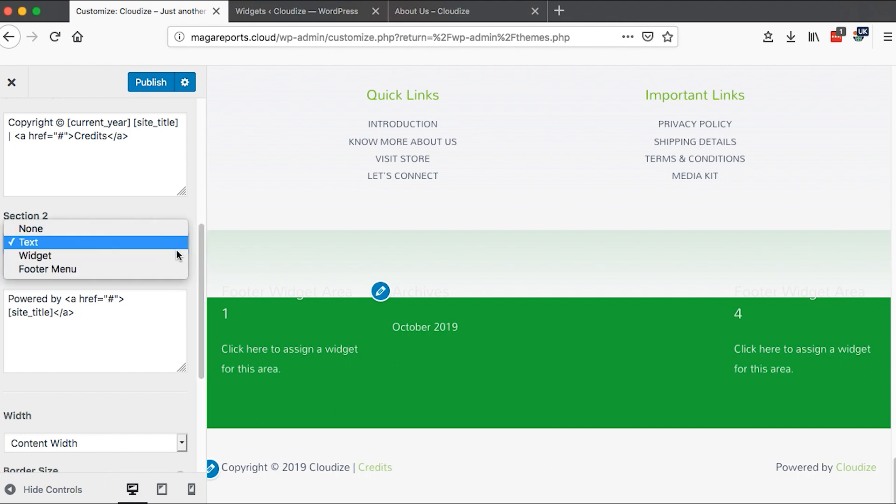
pyautogui.click(141, 259)
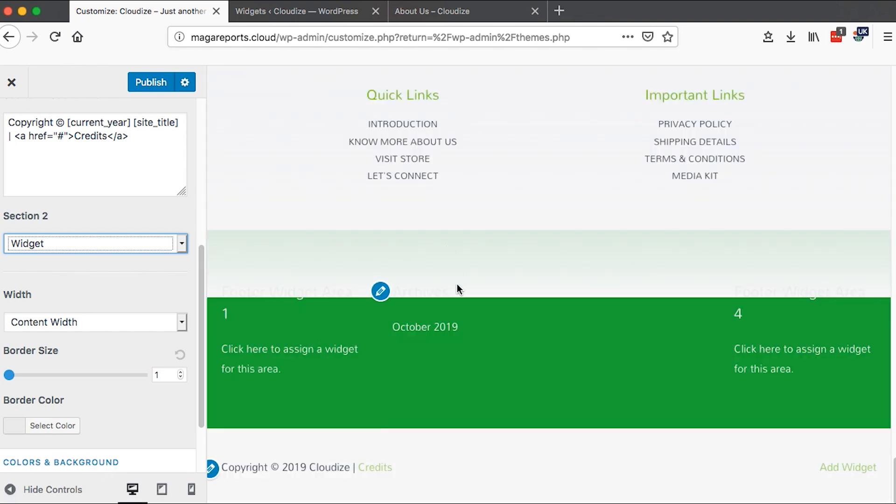
pyautogui.click(178, 245)
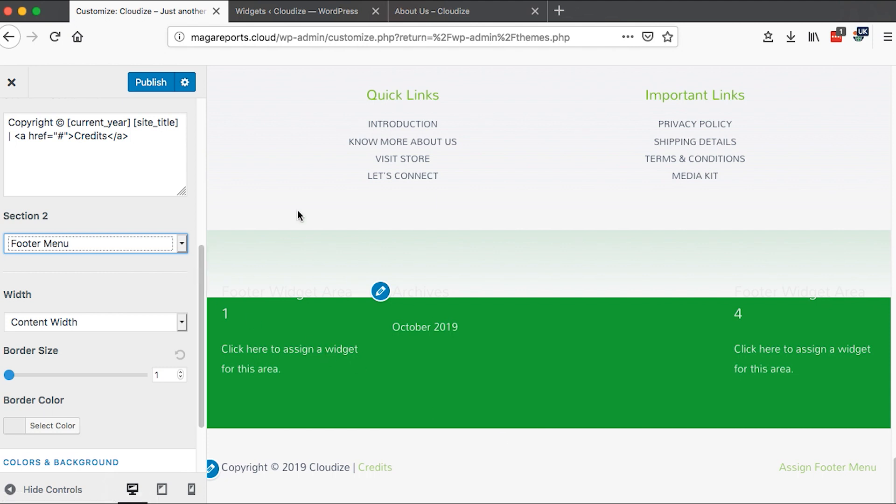
pyautogui.click(181, 243)
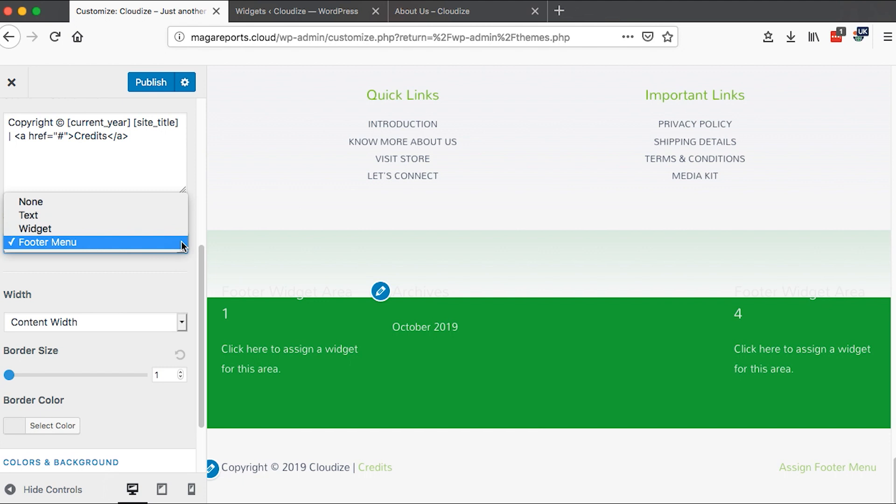
pyautogui.click(108, 202)
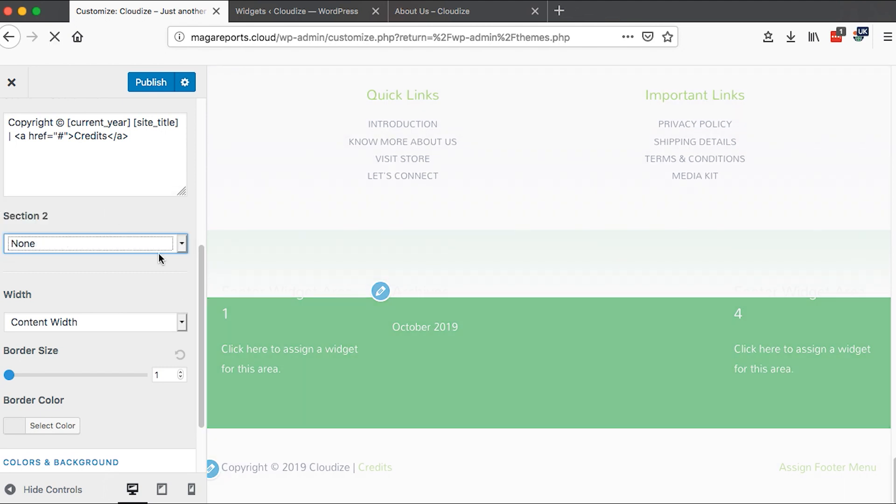
pyautogui.click(182, 243)
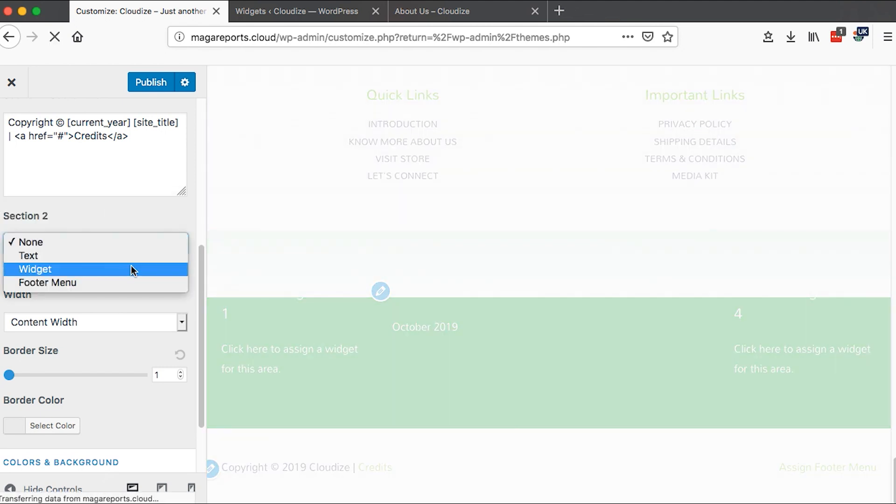
pyautogui.click(127, 256)
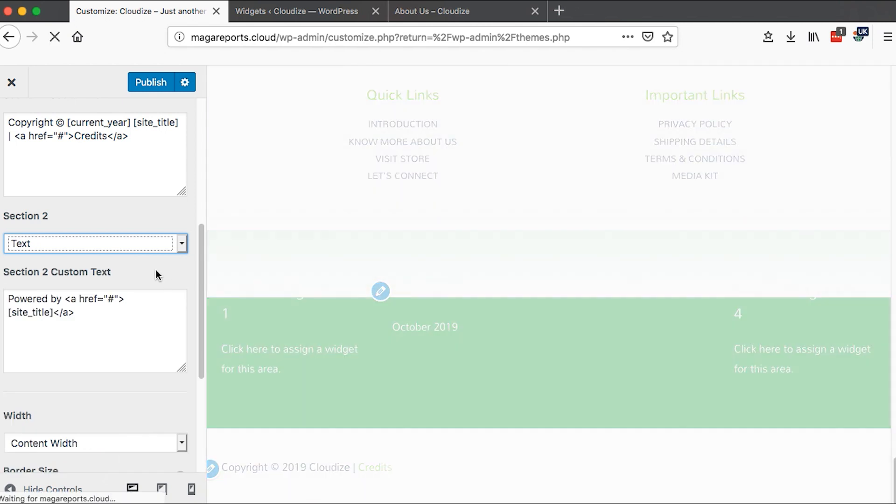
# - Try a footer bar border size of 10 with a gray border color
pyautogui.moveTo(200, 268); pyautogui.dragTo(203, 319)
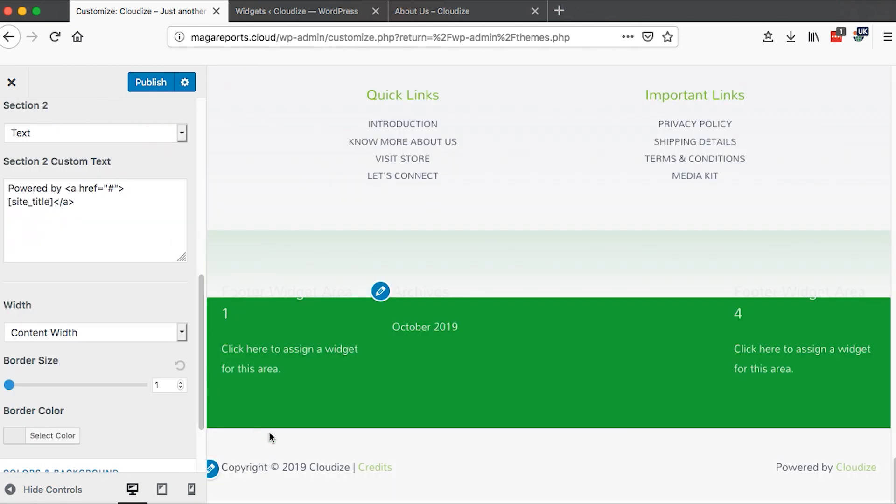
pyautogui.click(181, 334)
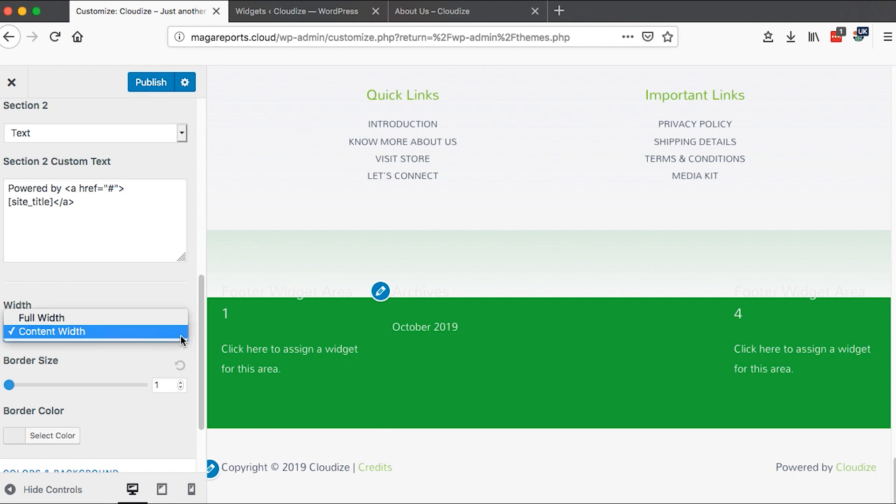
pyautogui.click(73, 299)
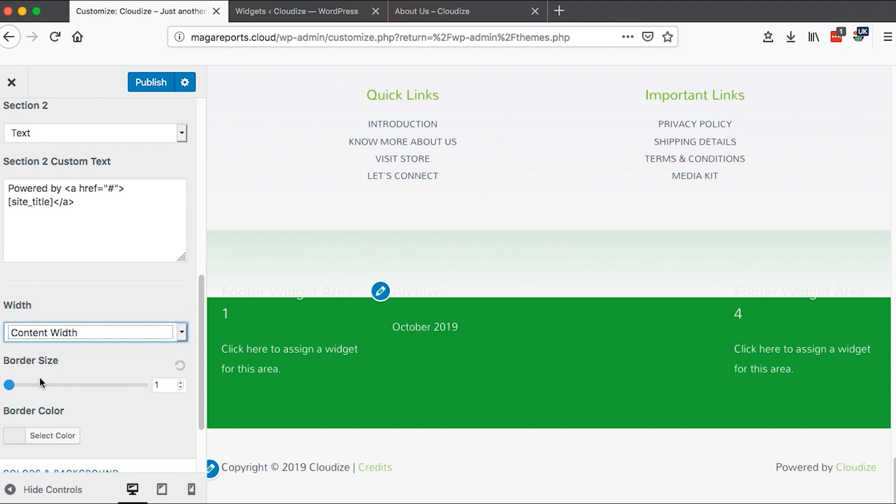
pyautogui.scroll(-3, 154, 373)
pyautogui.doubleClick(162, 309)
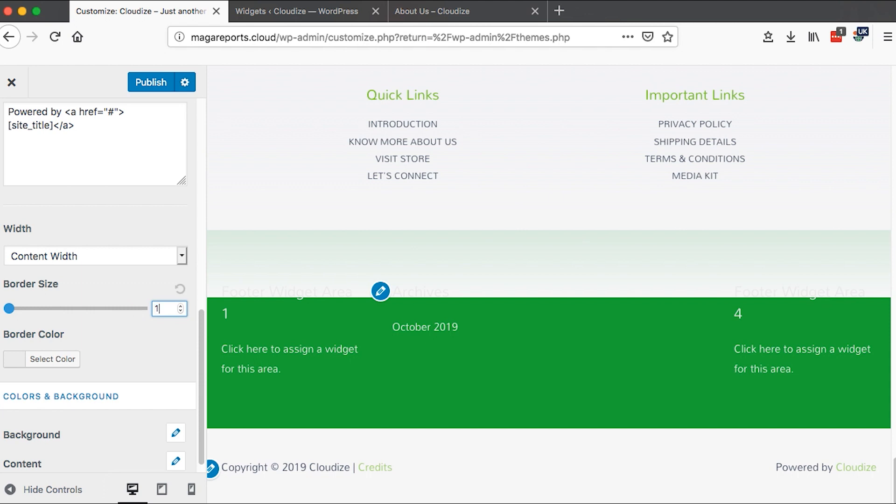
pyautogui.write('0')
pyautogui.click(18, 358)
pyautogui.moveTo(58, 411); pyautogui.dragTo(60, 458)
pyautogui.moveTo(78, 378)
pyautogui.mouseDown()
pyautogui.moveTo(65, 371)
pyautogui.moveTo(34, 380)
pyautogui.moveTo(86, 404)
pyautogui.moveTo(75, 390)
pyautogui.mouseUp()
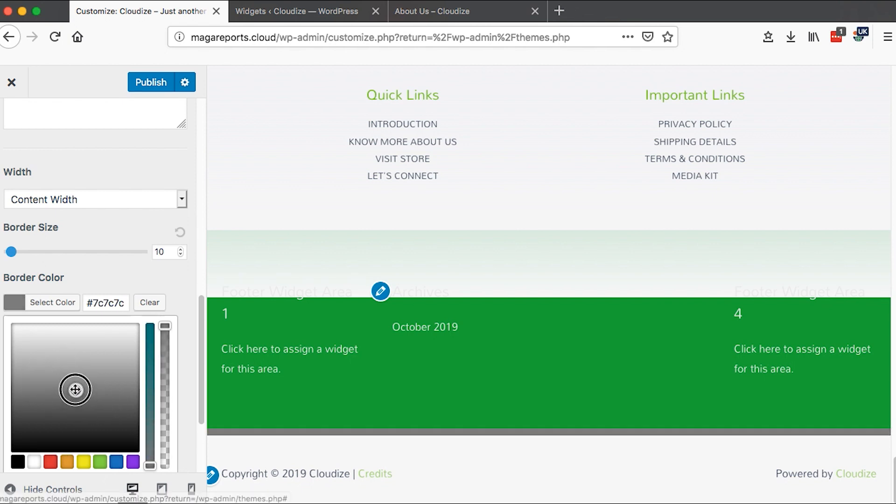
# - Clear the footer bar's border color and set its border size to 0
pyautogui.click(148, 303)
pyautogui.doubleClick(164, 247)
pyautogui.click(166, 294)
pyautogui.press('BackSpace')
pyautogui.press('BackSpace')
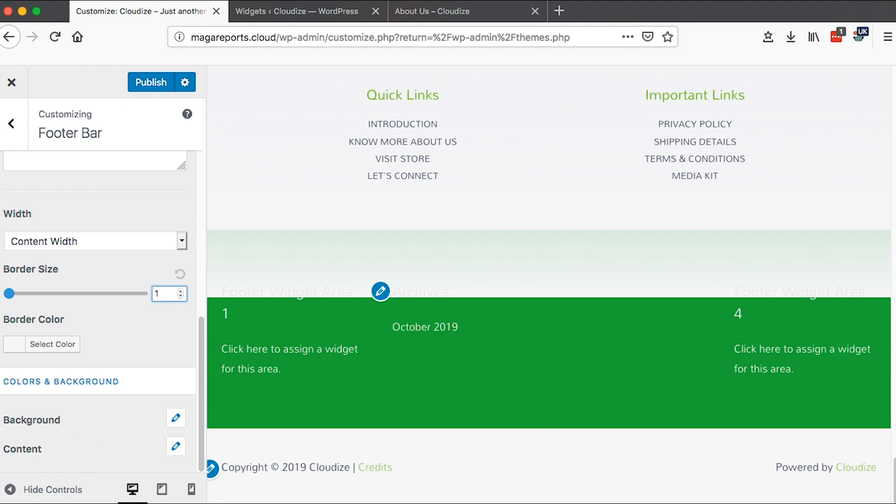
pyautogui.write('0')
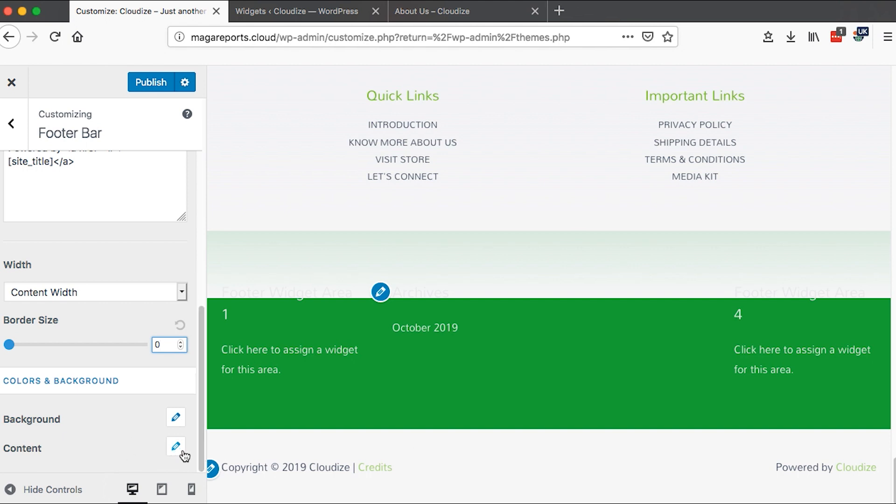
# - Try gray and yellow footer bar backgrounds, then restore the default background color
pyautogui.click(175, 417)
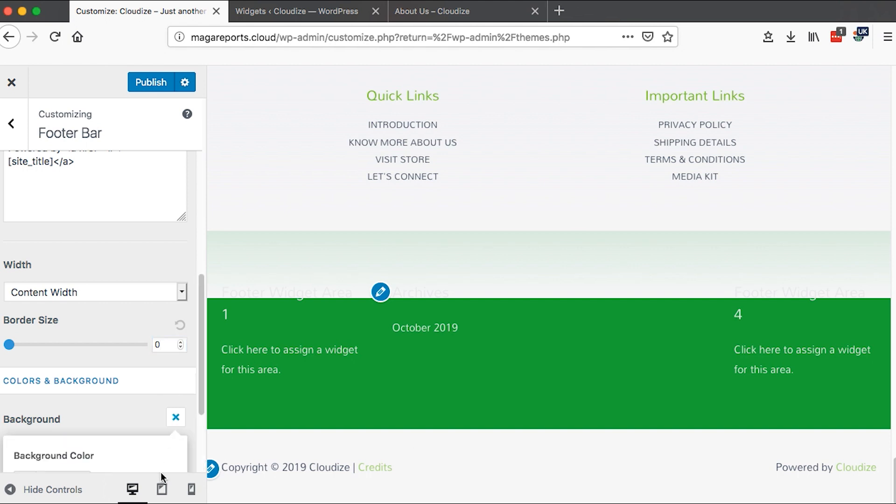
pyautogui.click(63, 469)
pyautogui.scroll(-3, 70, 414)
pyautogui.moveTo(72, 415); pyautogui.dragTo(53, 425)
pyautogui.scroll(-4, 70, 407)
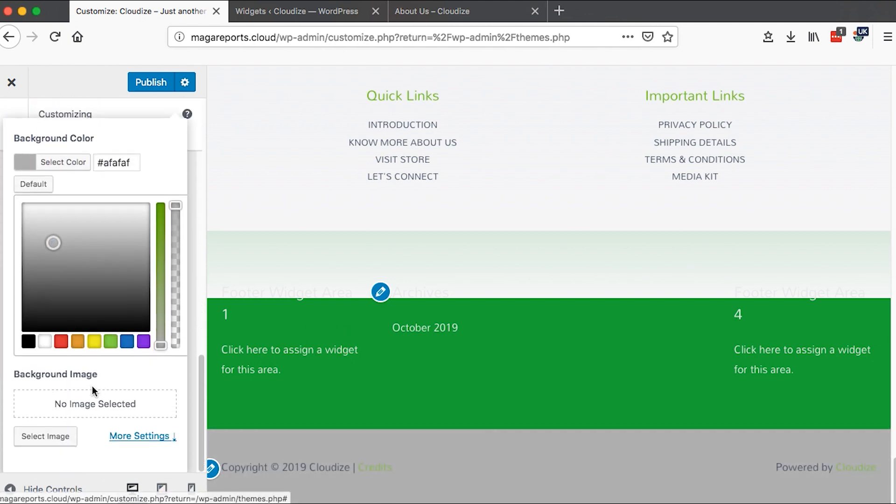
pyautogui.click(93, 346)
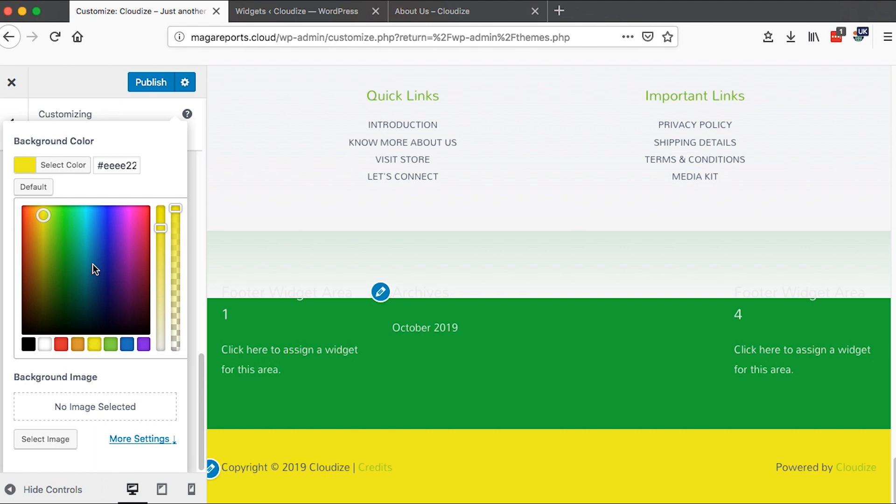
pyautogui.click(40, 185)
pyautogui.scroll(4, 84, 357)
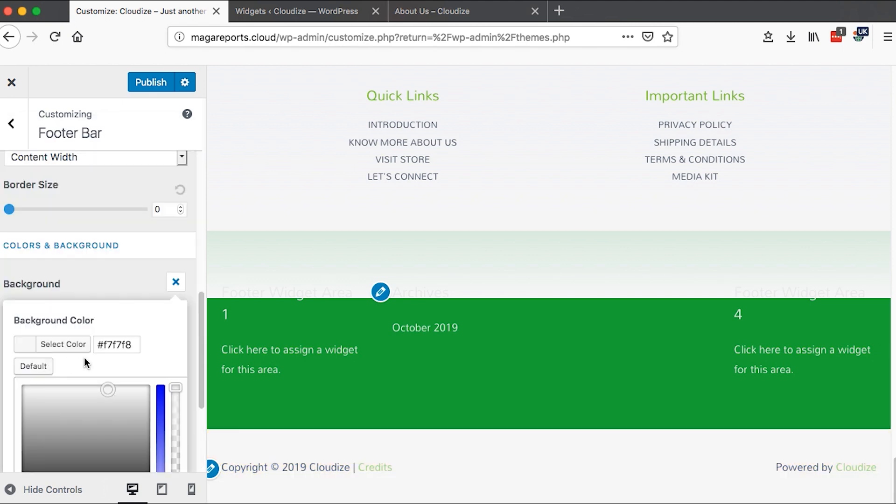
pyautogui.scroll(-1, 93, 352)
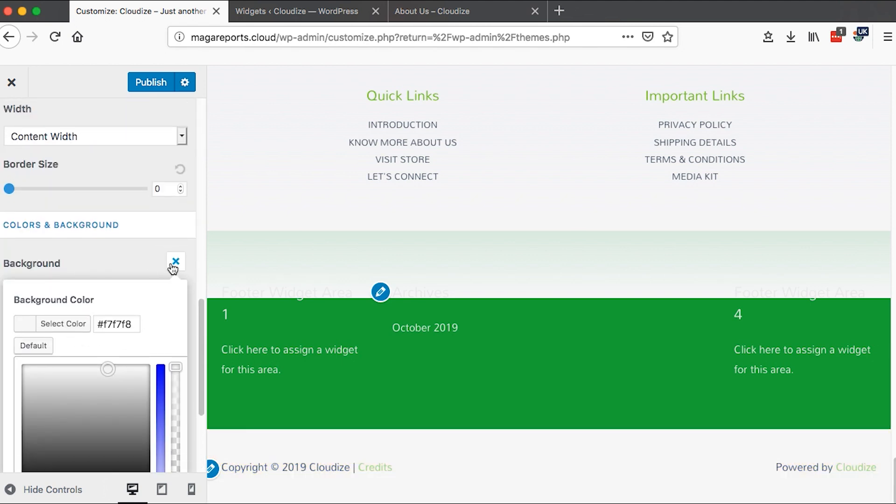
pyautogui.click(175, 262)
# - Set the footer bar's normal text color to purple
pyautogui.click(176, 446)
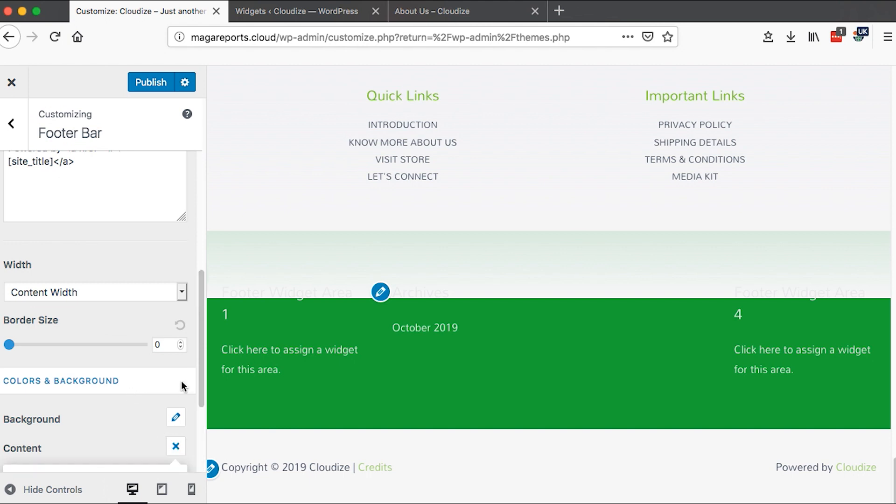
pyautogui.click(70, 385)
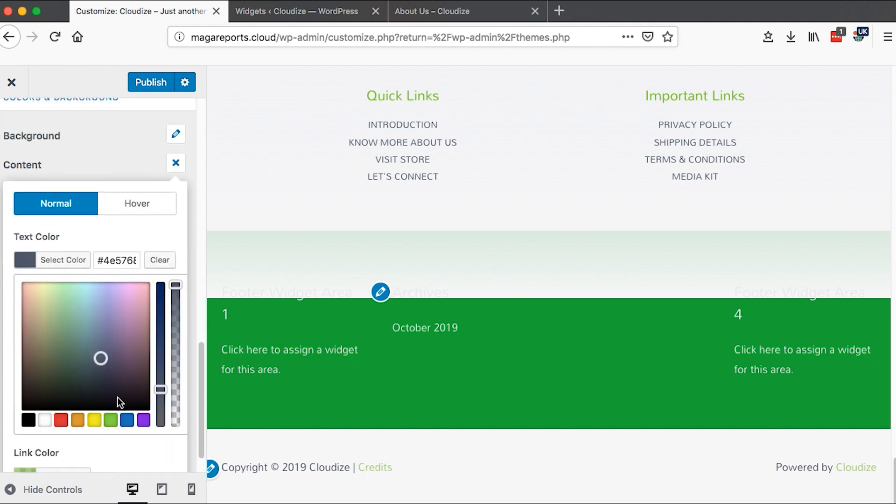
pyautogui.click(78, 385)
pyautogui.click(143, 384)
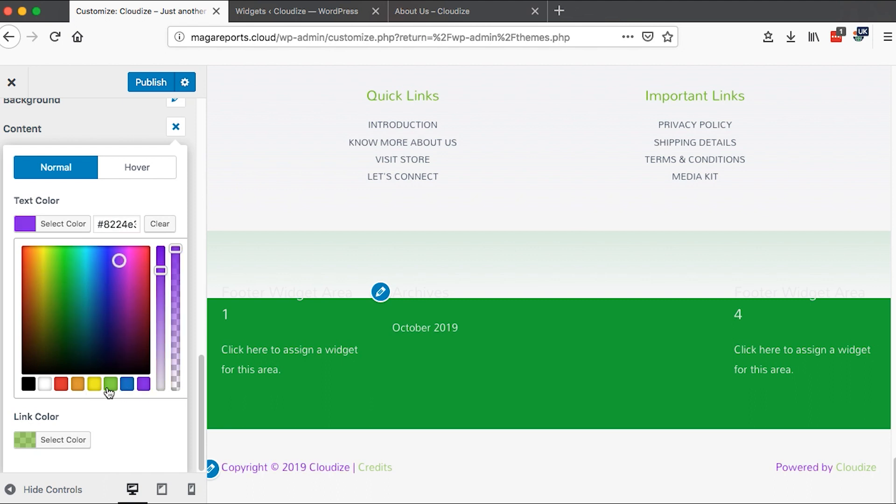
# - Try red and blue footer bar link colors, then clear the link color
pyautogui.click(32, 444)
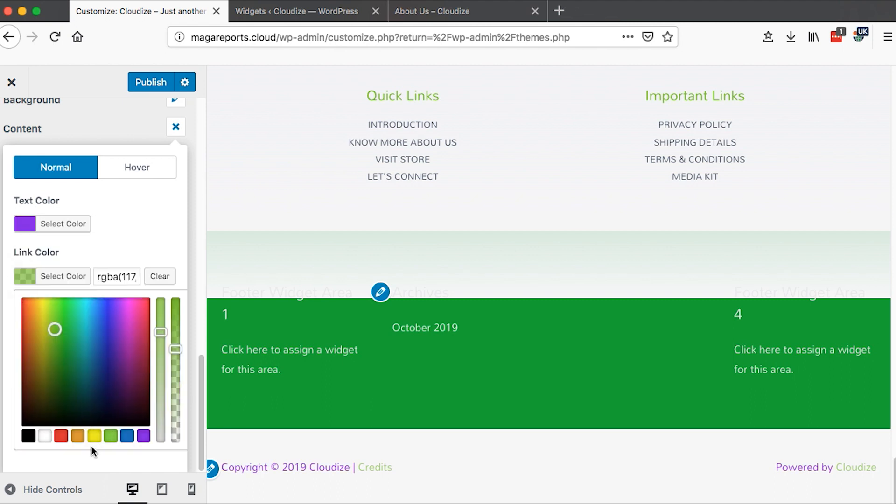
pyautogui.click(62, 439)
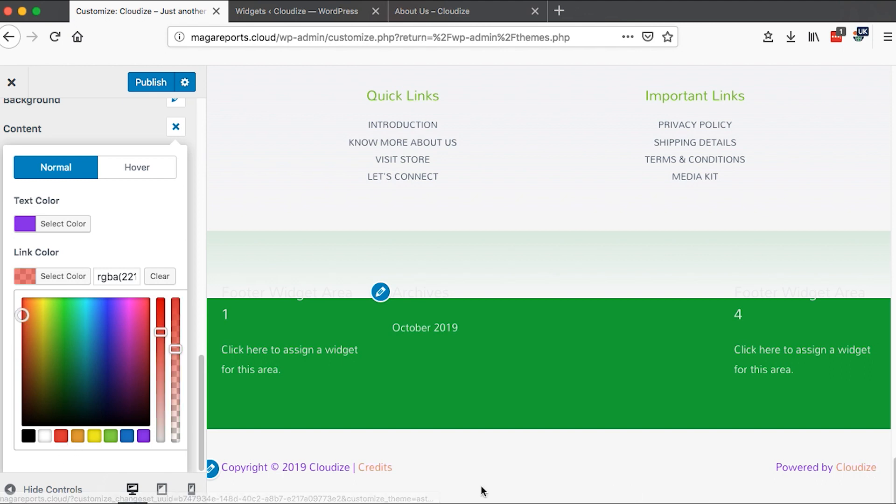
pyautogui.click(126, 435)
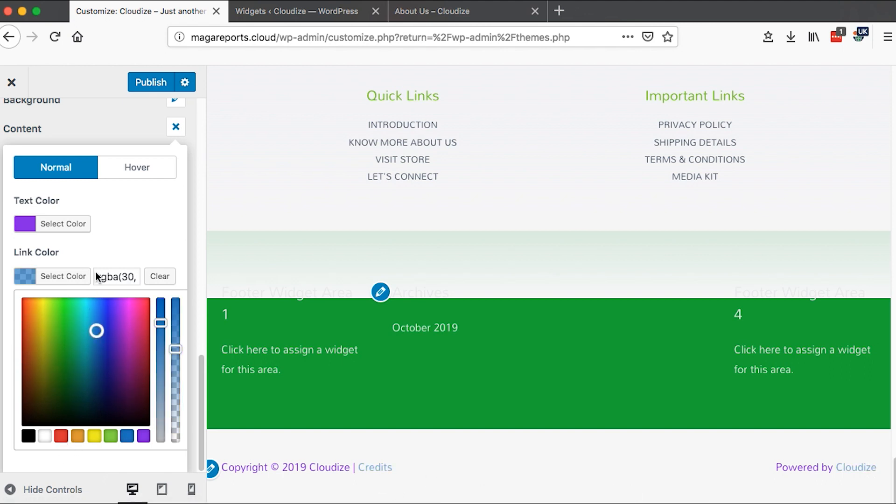
pyautogui.click(159, 276)
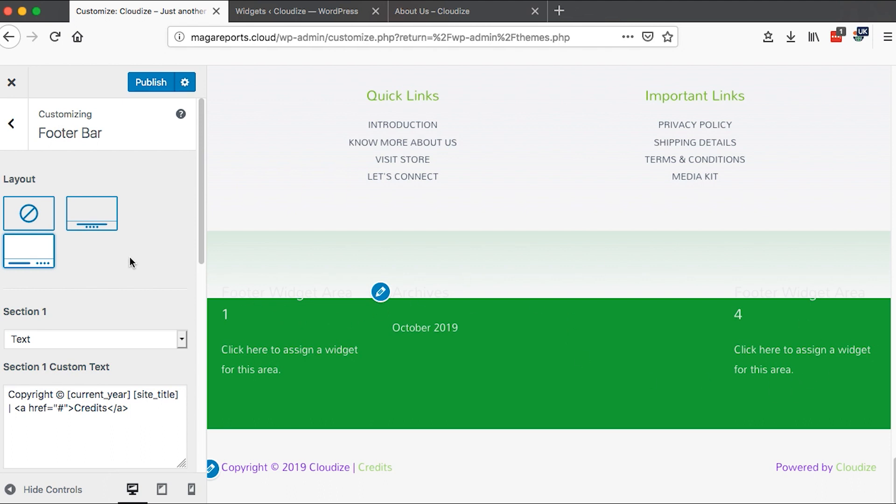
# - Revisit the Footer Widgets section and go back to the Footer panel
pyautogui.click(12, 127)
pyautogui.click(49, 176)
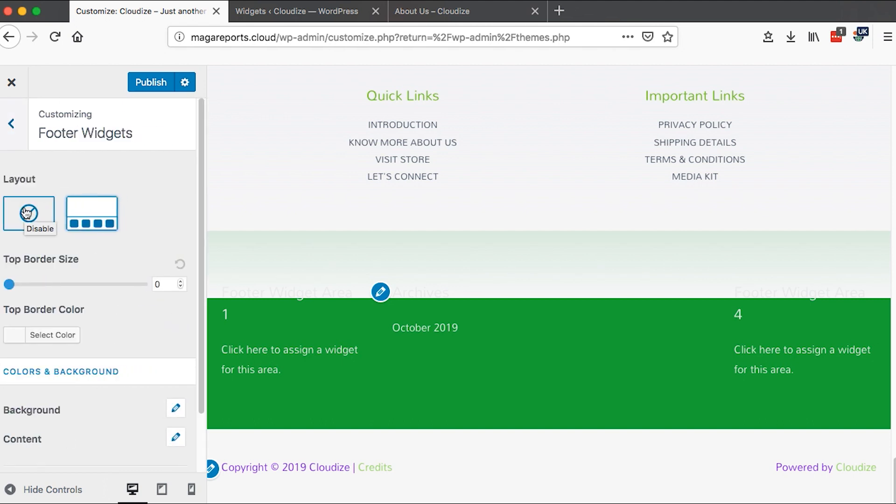
pyautogui.click(11, 125)
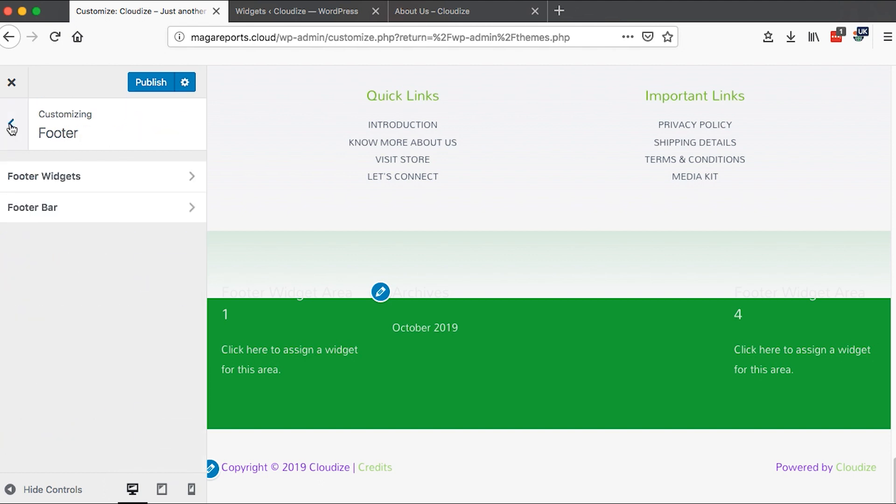
# - Open the Widgets panel and compare it with the Widgets admin page in the other browser tab
pyautogui.click(12, 137)
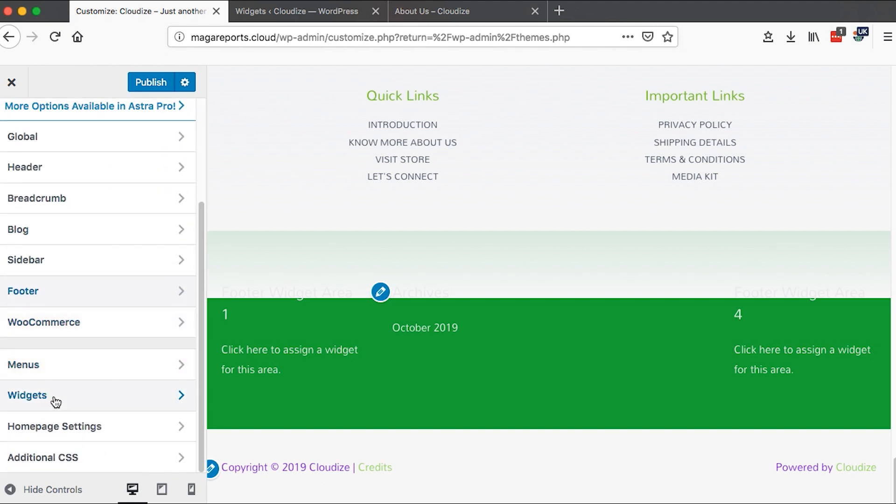
pyautogui.click(54, 397)
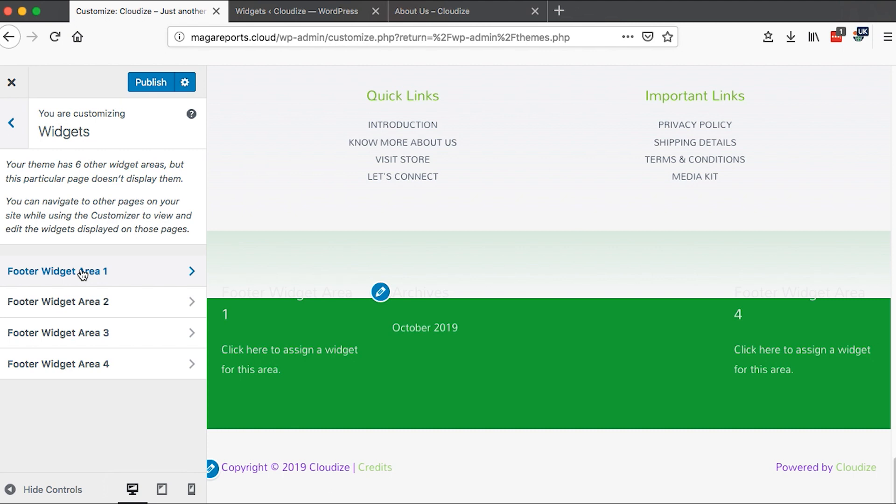
pyautogui.click(322, 11)
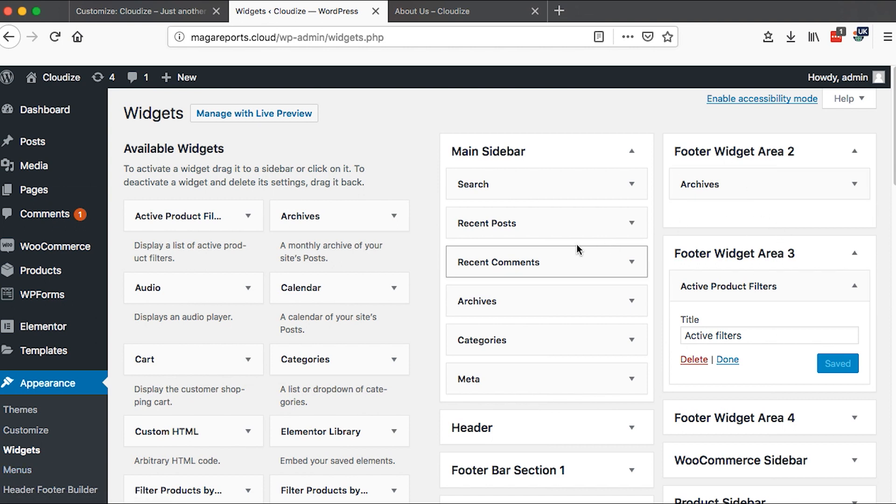
pyautogui.click(125, 19)
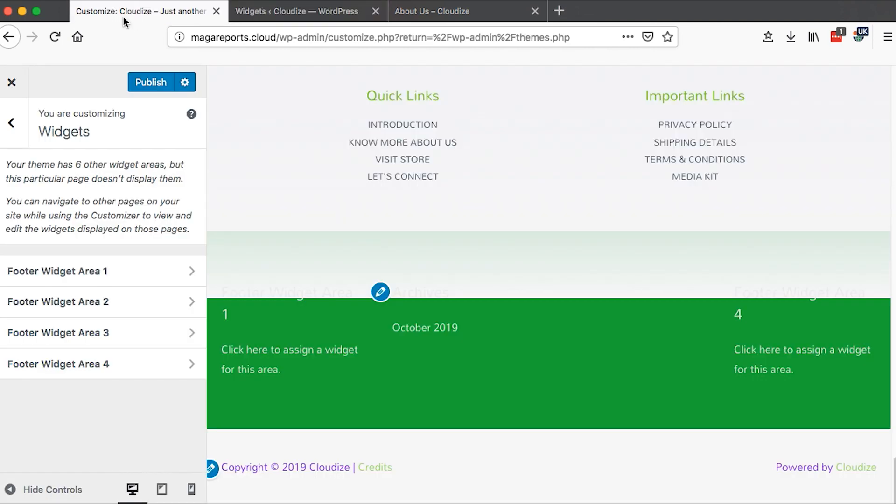
pyautogui.click(11, 126)
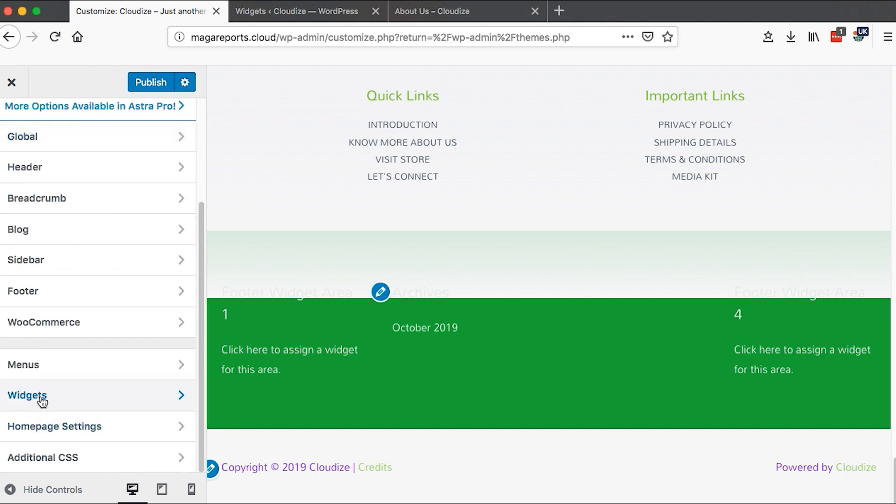
# - Browse the widgets available for Footer Widget Area 1 without adding one
pyautogui.click(42, 400)
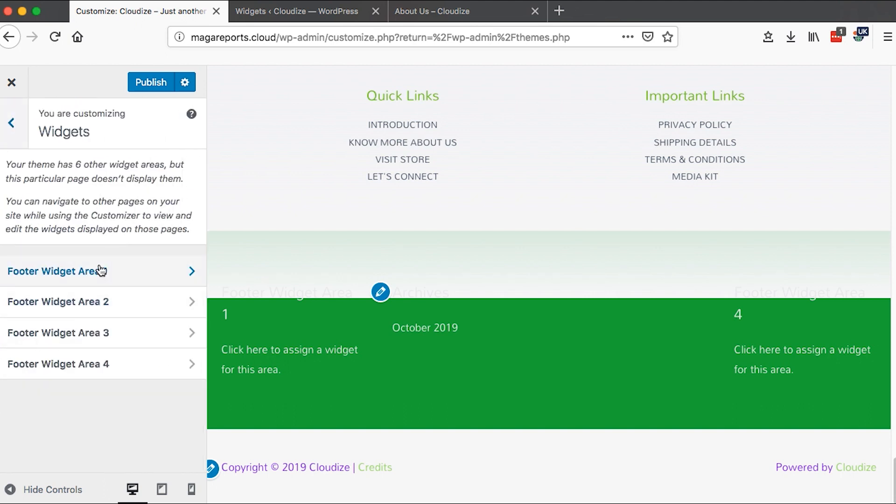
pyautogui.click(102, 271)
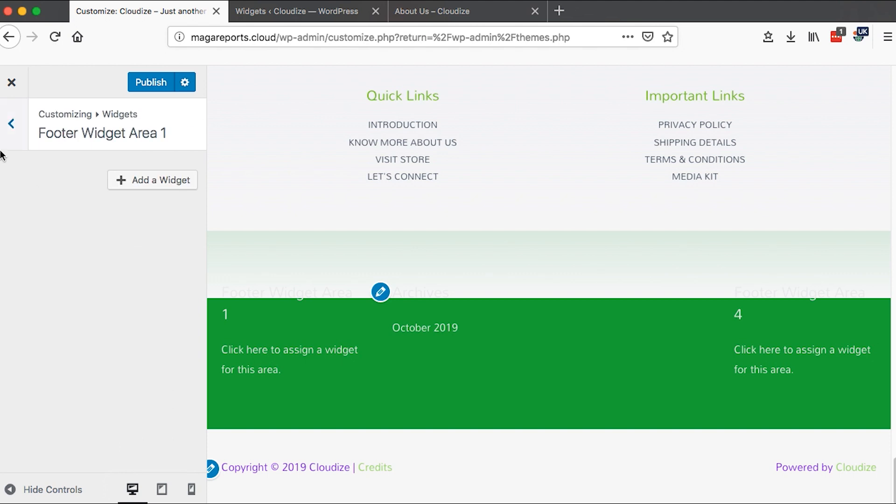
pyautogui.click(128, 181)
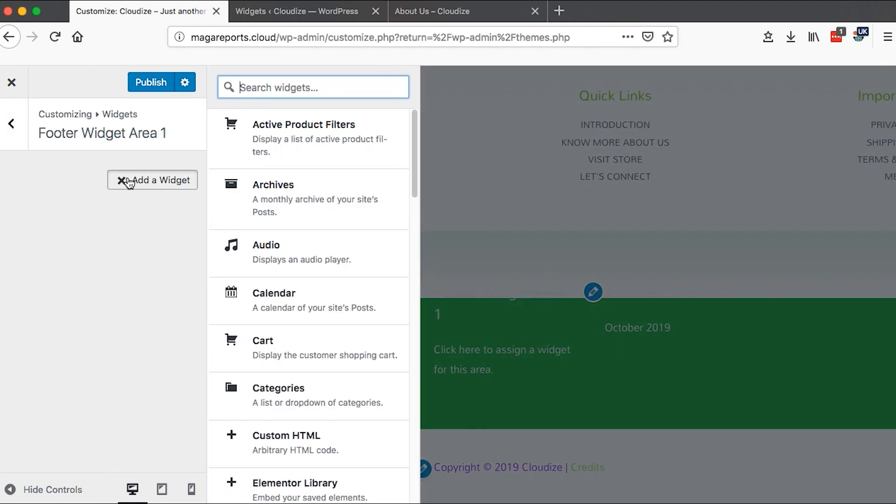
pyautogui.scroll(-5, 280, 444)
pyautogui.scroll(-5, 281, 434)
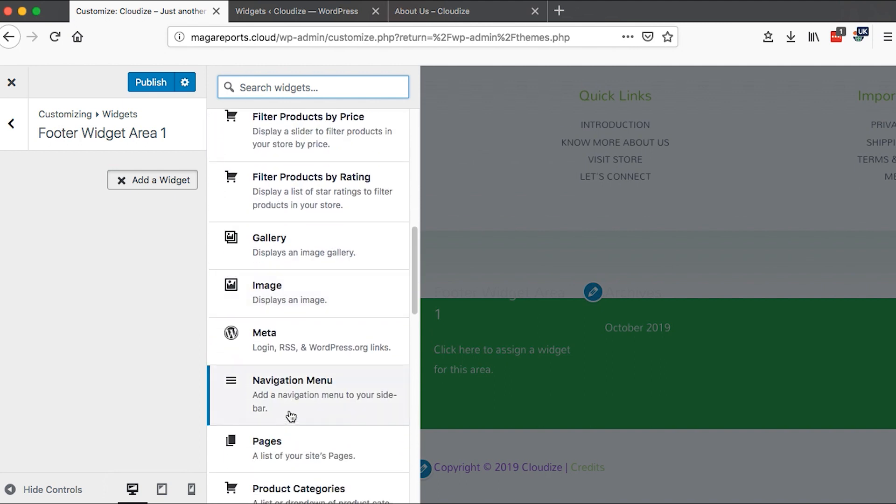
pyautogui.scroll(-1, 299, 394)
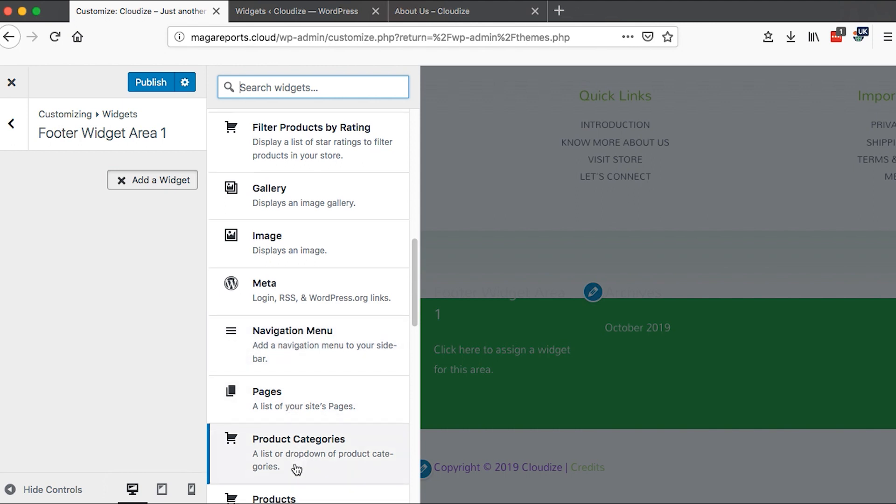
pyautogui.scroll(-2, 294, 462)
pyautogui.scroll(-2, 304, 411)
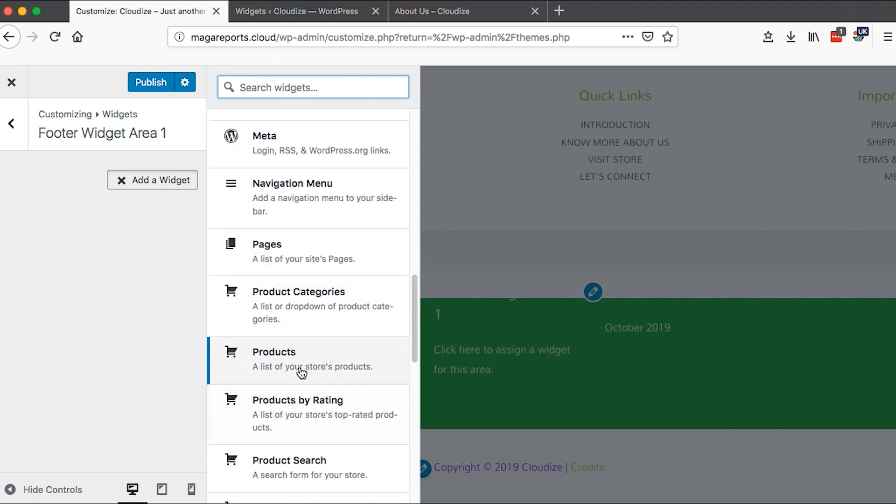
pyautogui.scroll(-12, 301, 372)
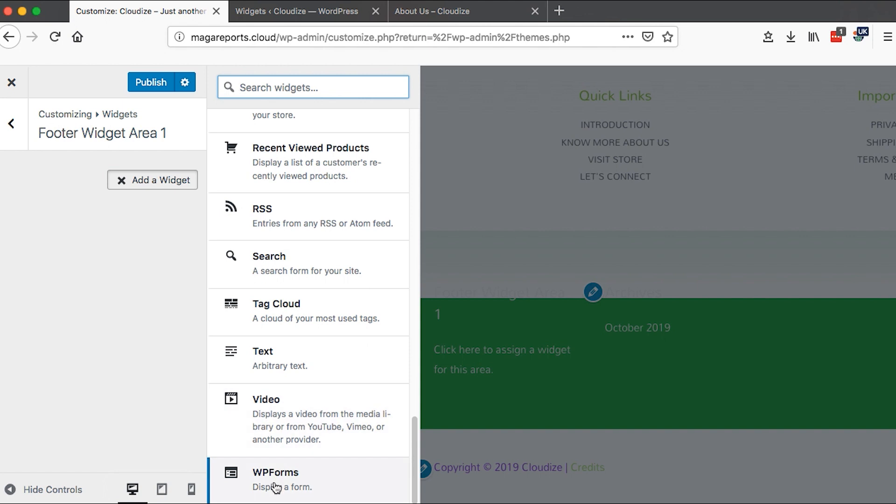
pyautogui.click(12, 132)
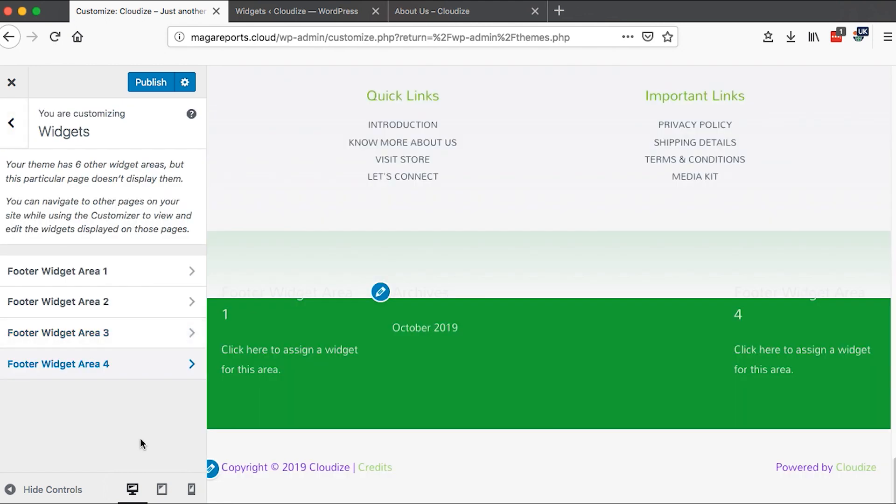
pyautogui.click(12, 122)
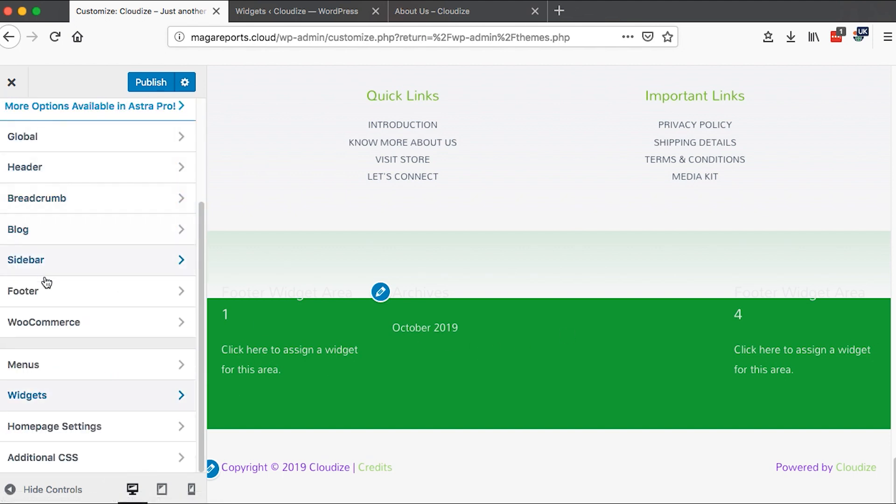
# - Disable the footer widgets layout in the Footer Widgets section
pyautogui.click(45, 292)
pyautogui.click(51, 176)
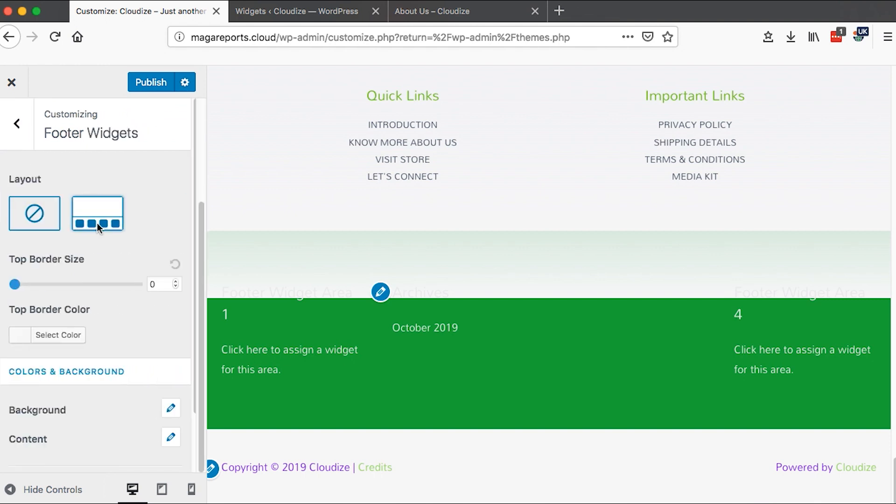
pyautogui.click(37, 219)
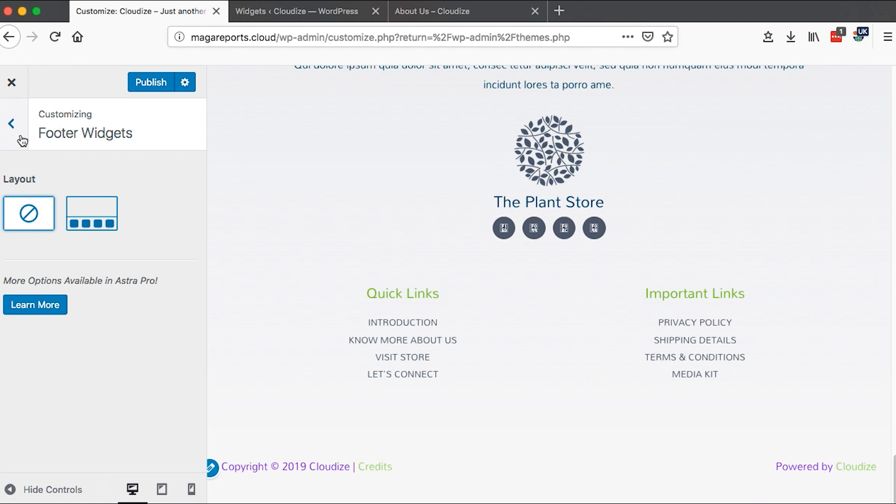
pyautogui.click(22, 140)
pyautogui.click(19, 141)
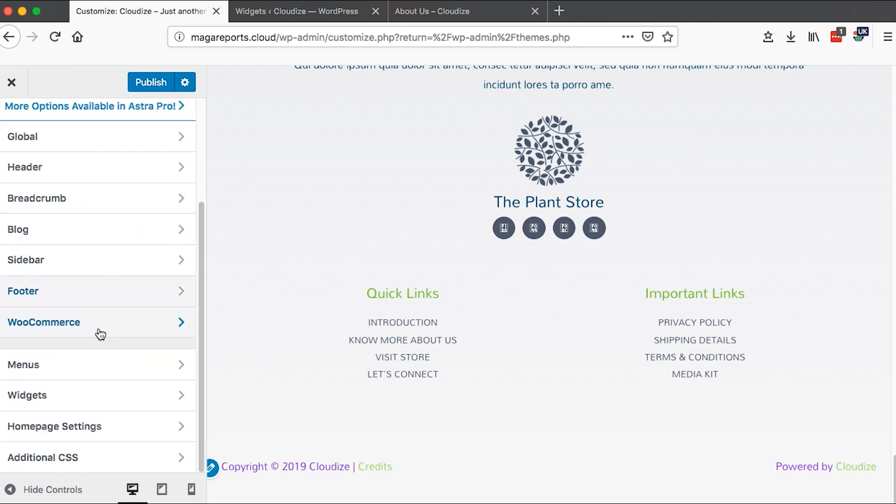
# - Review the WooCommerce store notice text
pyautogui.click(91, 321)
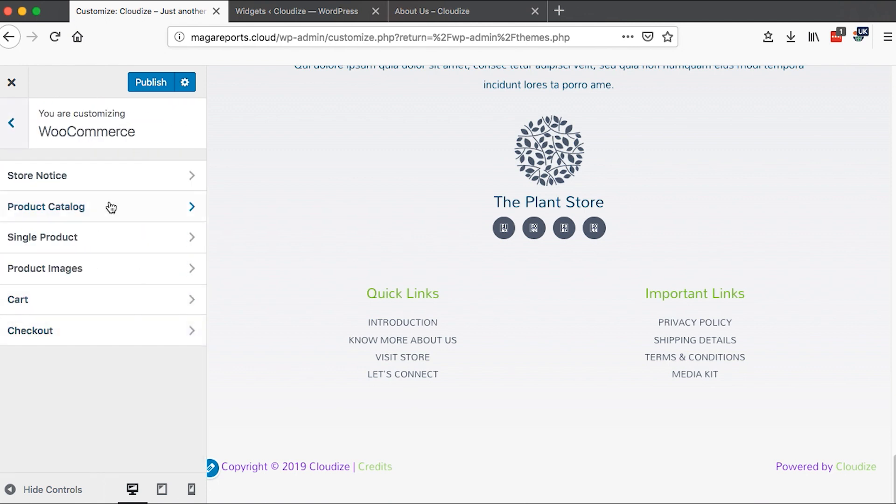
pyautogui.click(106, 179)
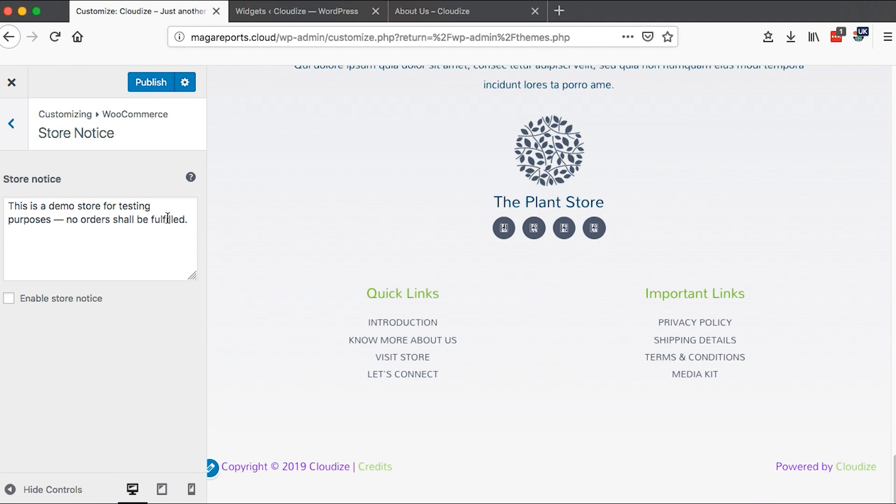
pyautogui.moveTo(191, 223); pyautogui.dragTo(9, 206)
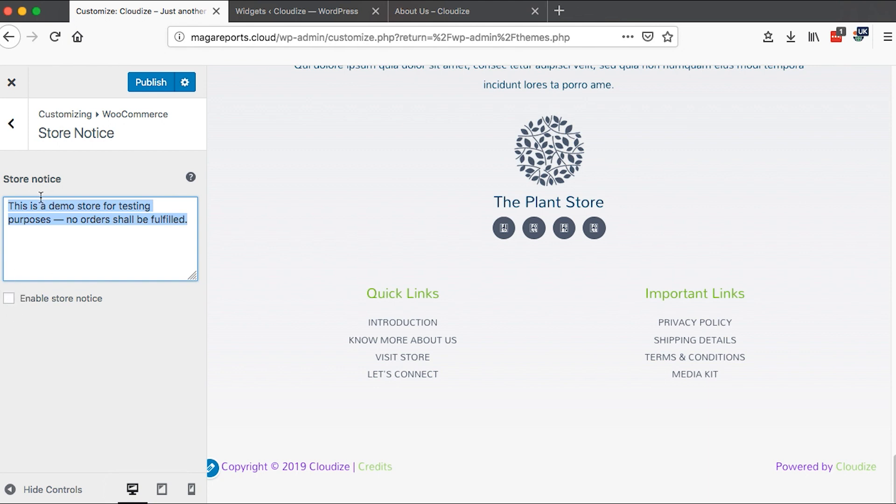
pyautogui.click(11, 130)
# - Review the Product Catalog options for shop page display, category display, default sorting and archive content width
pyautogui.click(77, 204)
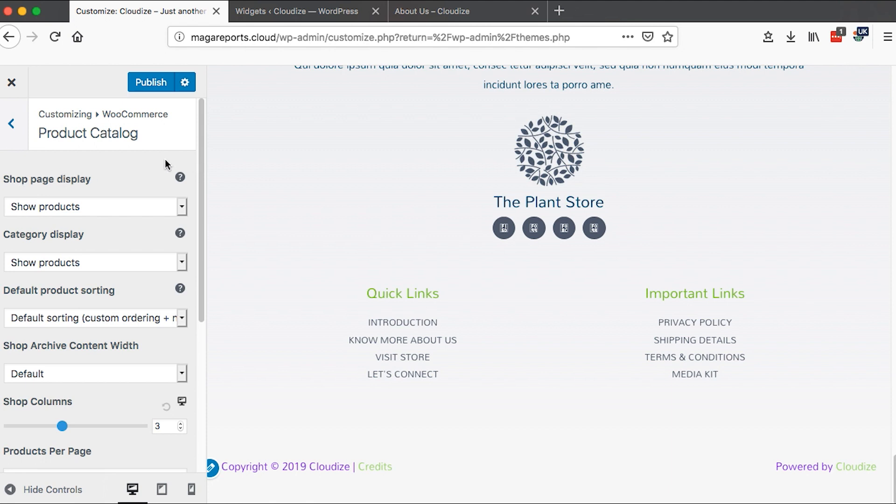
pyautogui.click(182, 206)
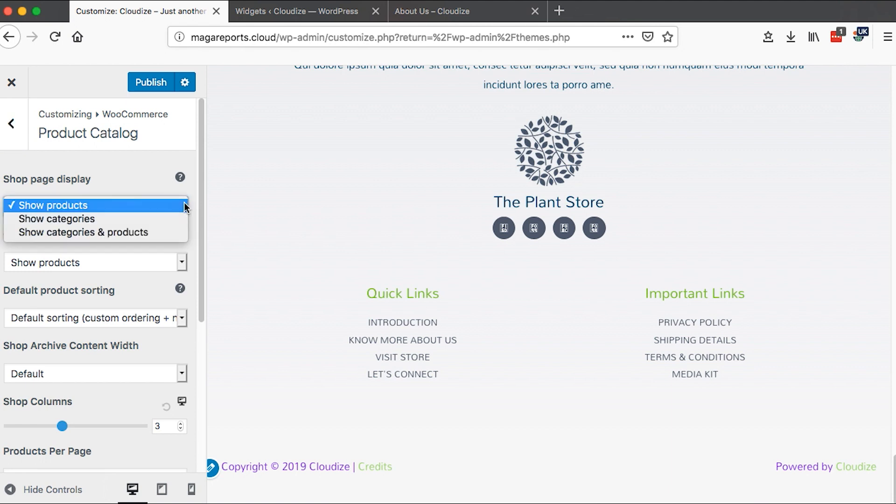
pyautogui.click(143, 206)
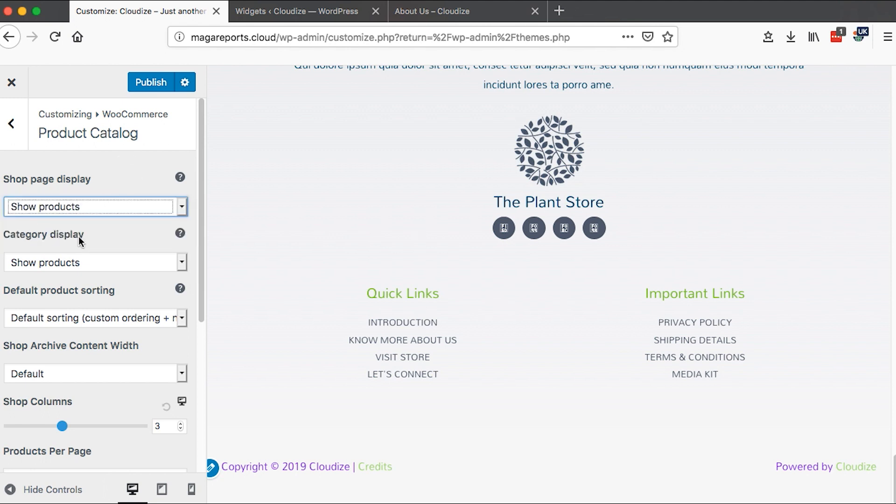
pyautogui.click(184, 258)
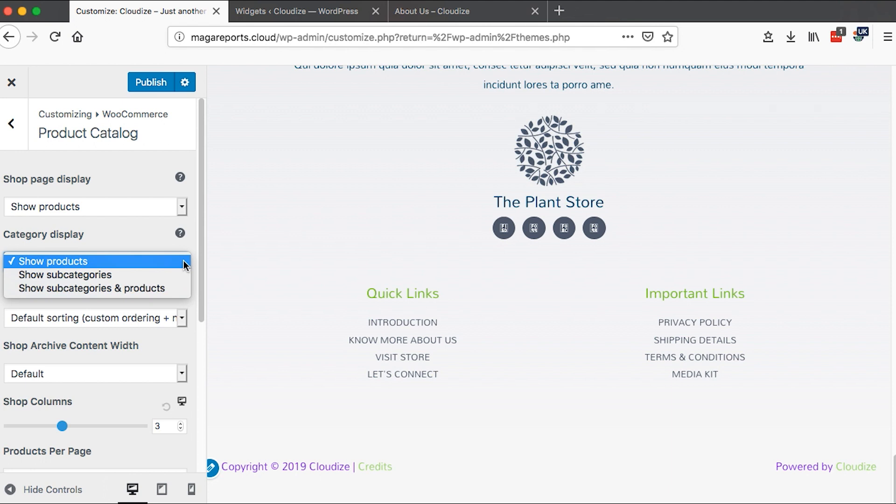
pyautogui.click(121, 237)
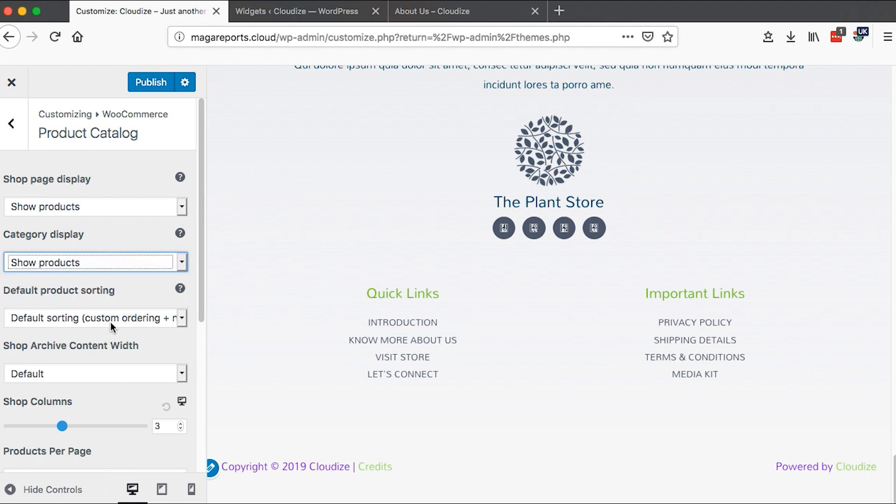
pyautogui.scroll(-3, 88, 332)
pyautogui.click(183, 262)
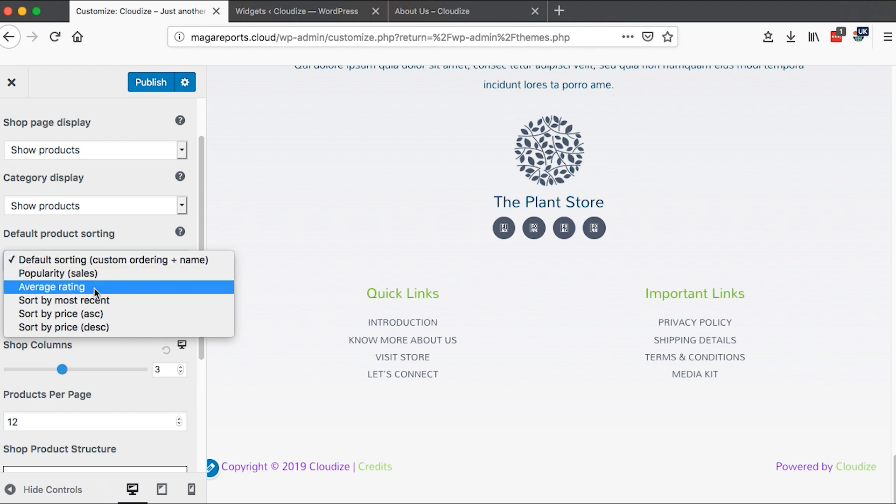
pyautogui.click(90, 344)
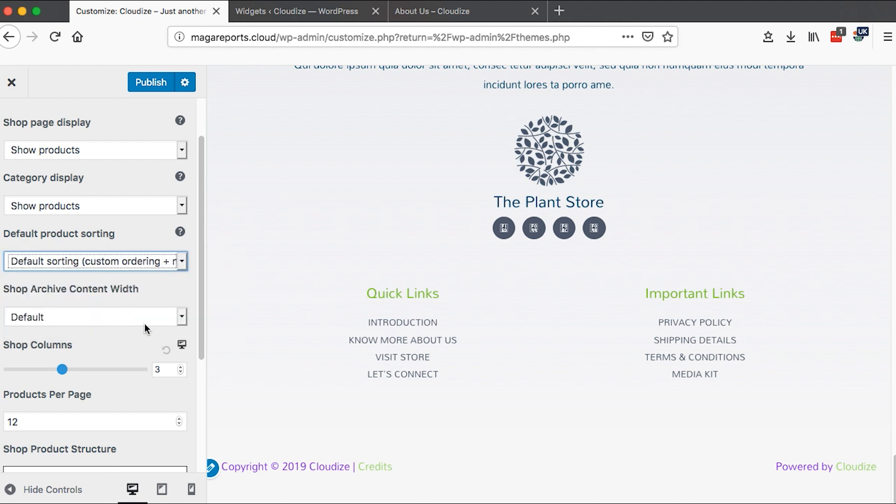
pyautogui.scroll(-2, 146, 330)
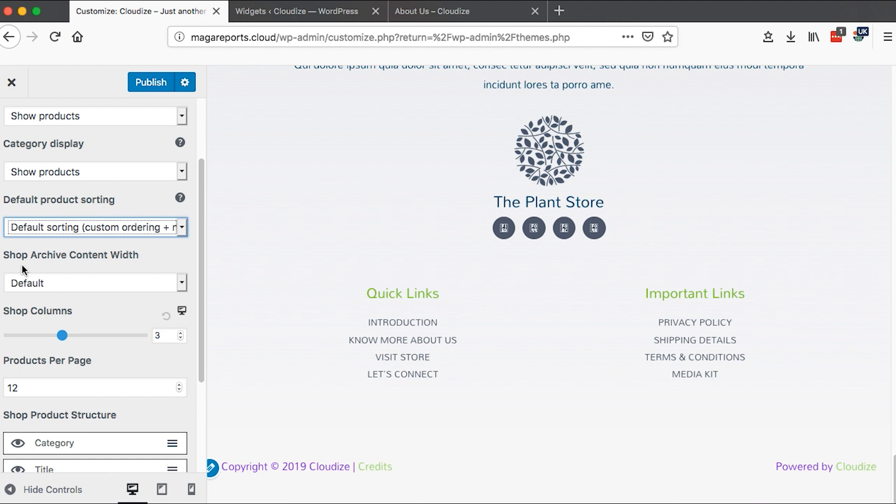
pyautogui.click(186, 280)
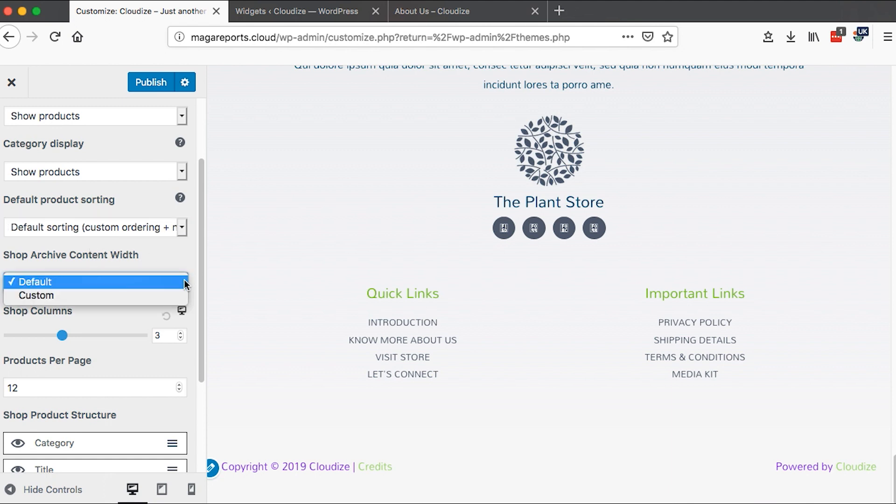
pyautogui.click(133, 262)
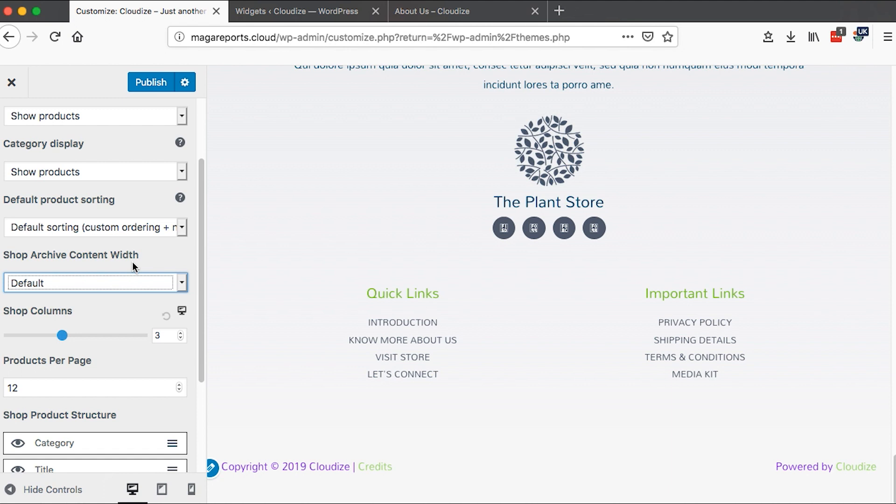
# - Try a Custom shop archive content width, restore Default, and return to the WooCommerce panel
pyautogui.click(182, 285)
pyautogui.click(134, 298)
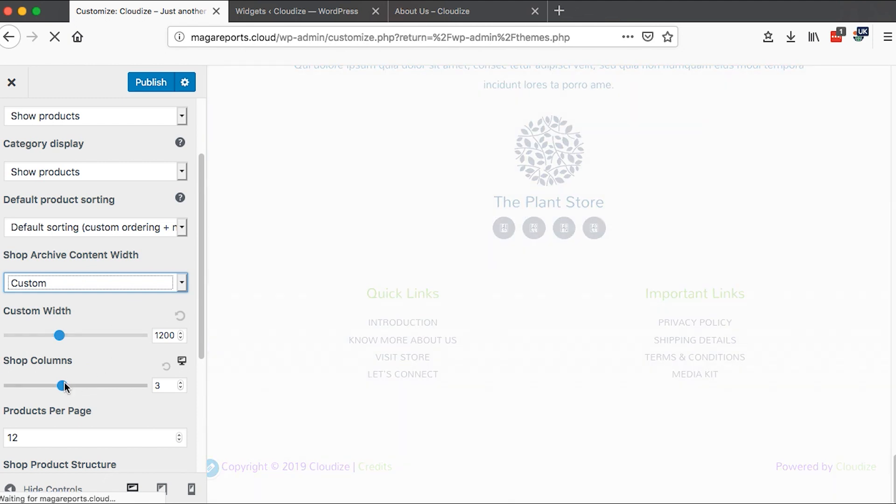
pyautogui.click(186, 285)
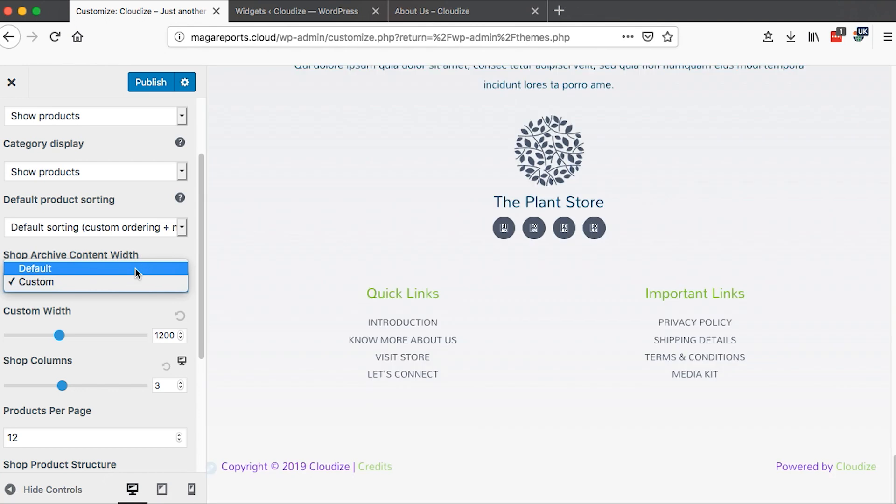
pyautogui.click(136, 269)
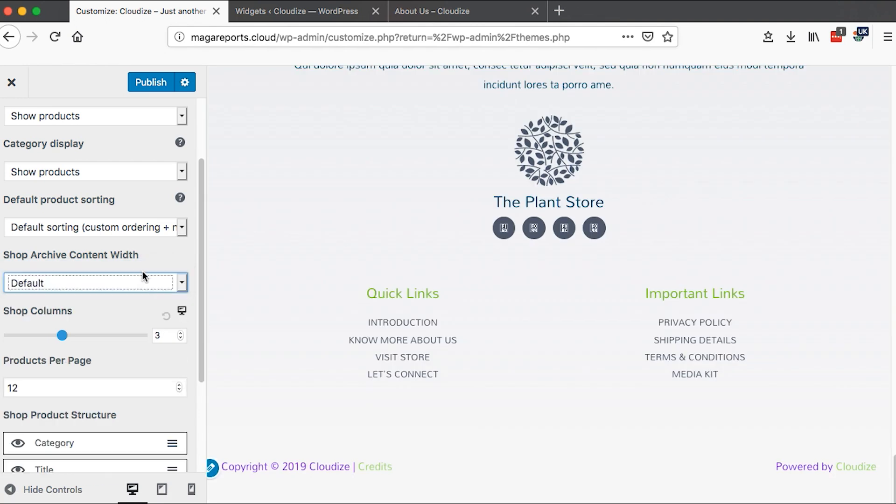
pyautogui.scroll(-3, 94, 250)
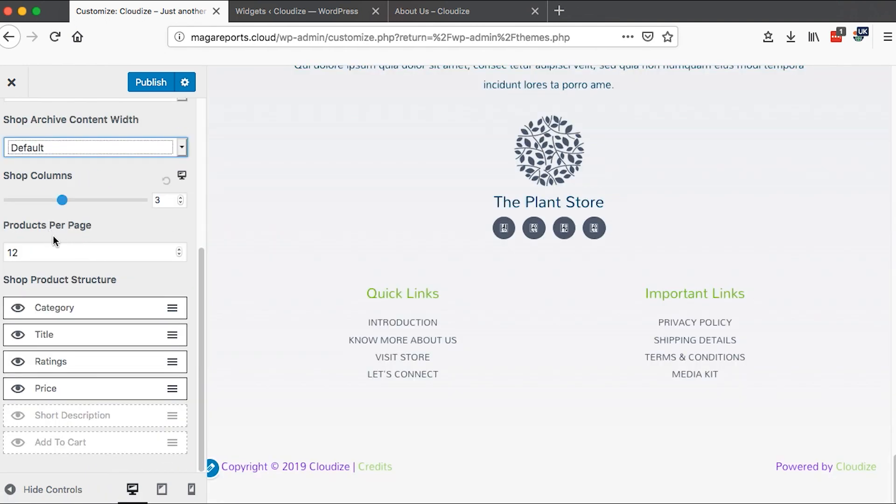
pyautogui.moveTo(36, 252); pyautogui.dragTo(7, 255)
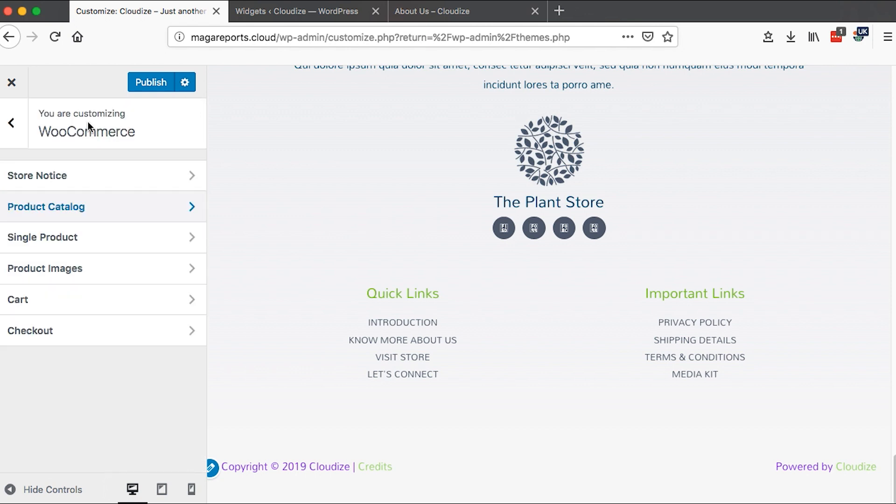
# - Review the Single Product and Product Images sections of the WooCommerce settings
pyautogui.click(68, 239)
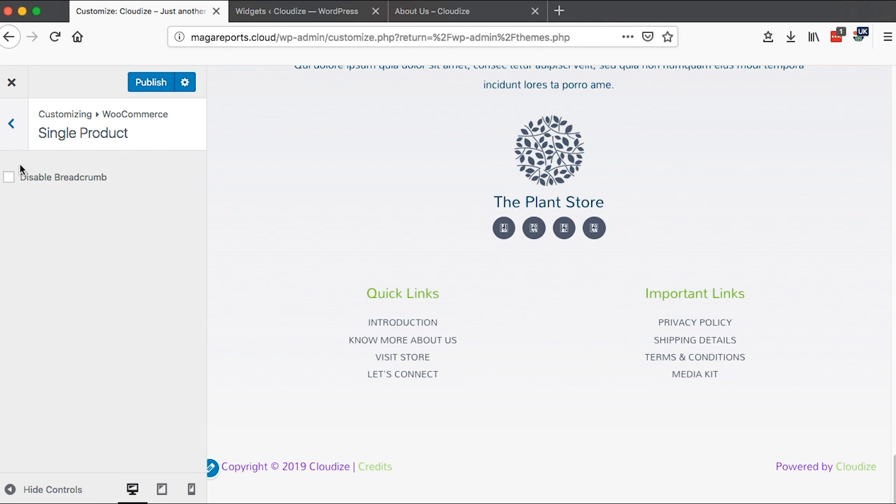
pyautogui.click(11, 131)
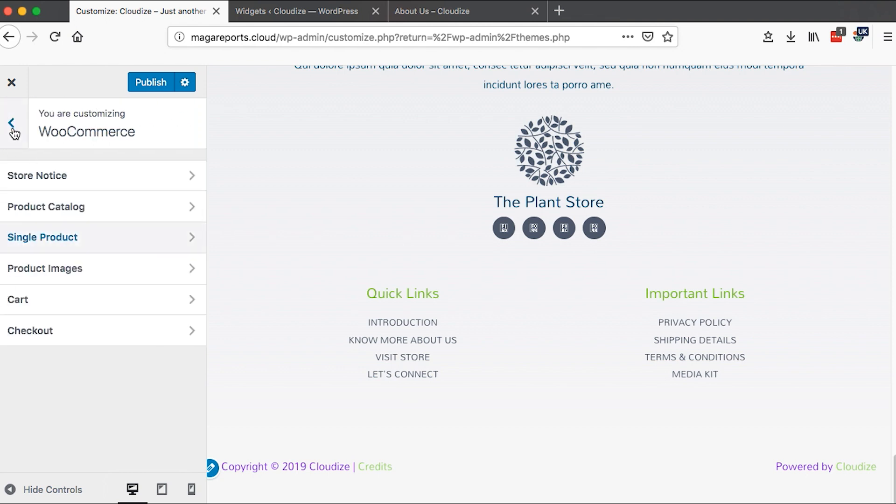
pyautogui.click(68, 270)
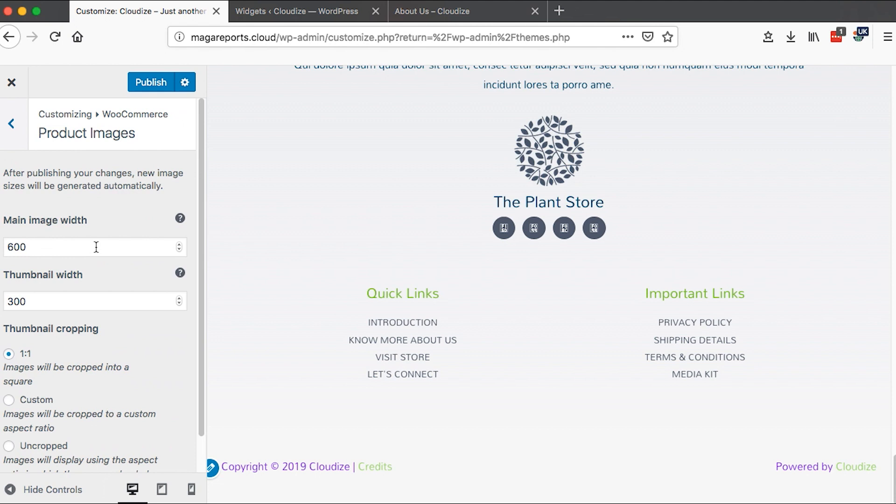
pyautogui.scroll(-2, 68, 267)
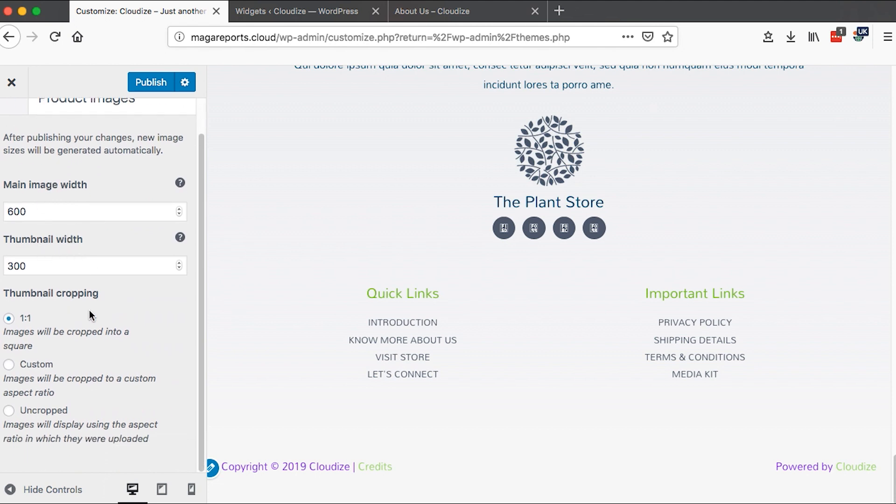
pyautogui.click(10, 318)
pyautogui.scroll(2, 30, 200)
pyautogui.click(10, 123)
# - Review the Cart section's upsell option and return to the WooCommerce panel
pyautogui.click(59, 314)
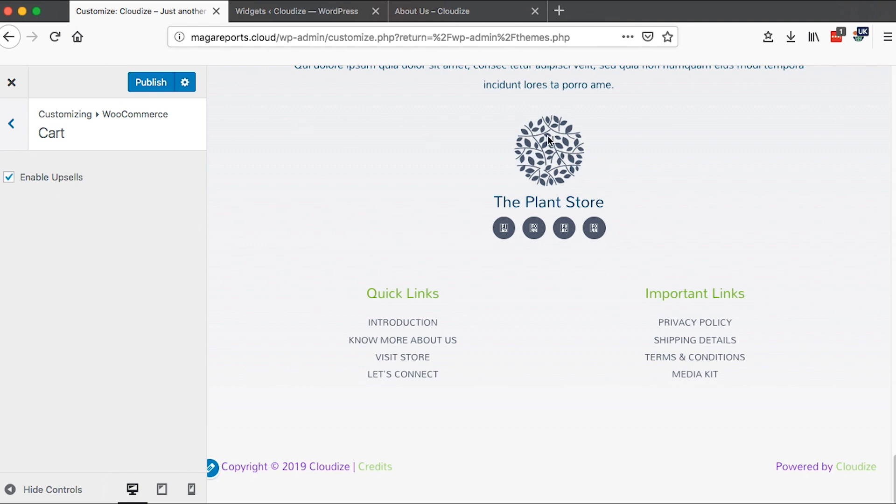
pyautogui.scroll(10, 548, 136)
pyautogui.scroll(1, 296, 357)
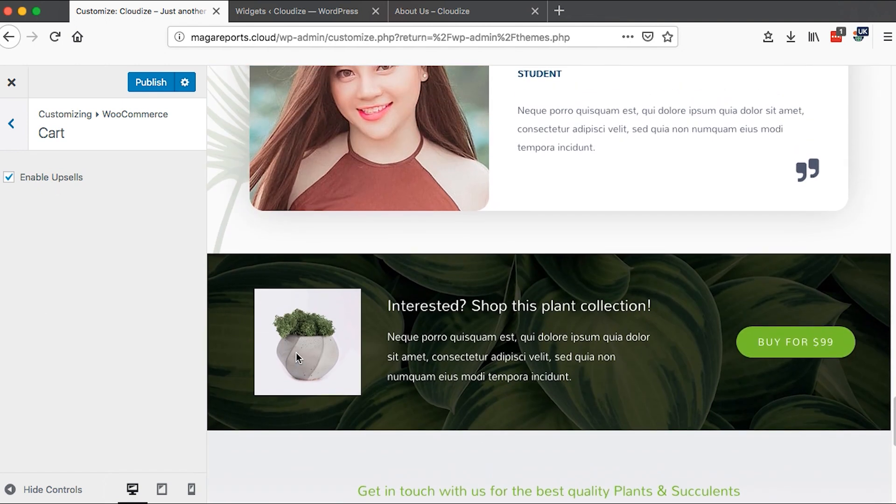
pyautogui.click(12, 138)
# - Review the Checkout options for the company name and address line 2 fields
pyautogui.click(60, 331)
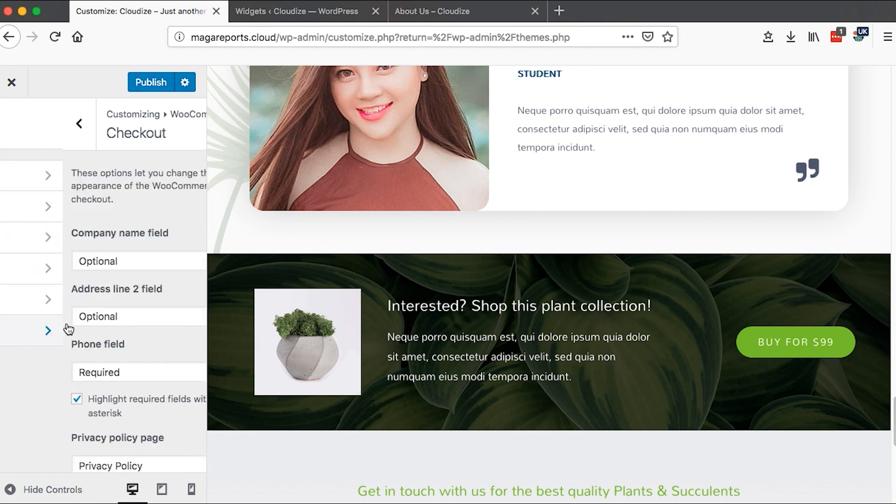
pyautogui.scroll(-2, 97, 287)
pyautogui.scroll(-1, 97, 286)
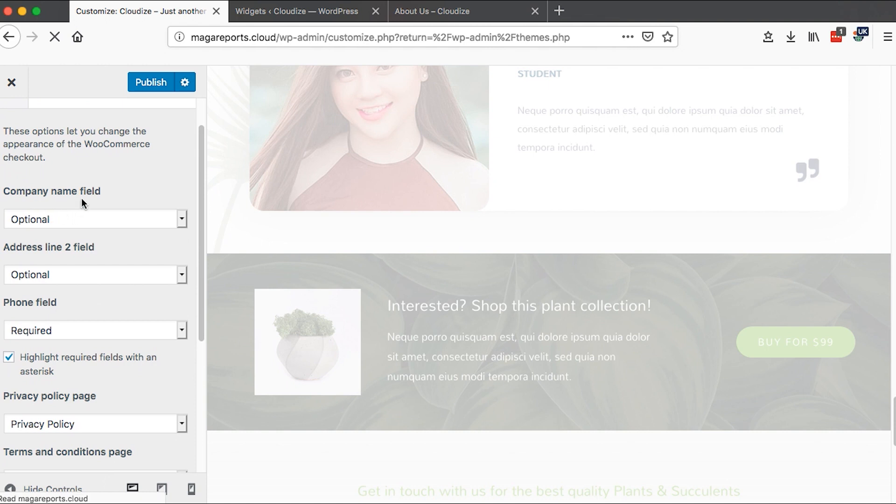
pyautogui.click(184, 219)
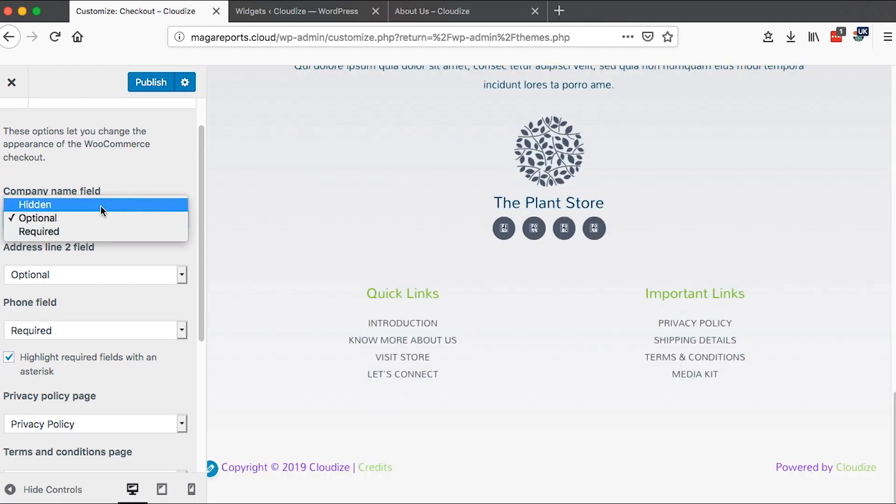
pyautogui.click(126, 182)
pyautogui.click(184, 220)
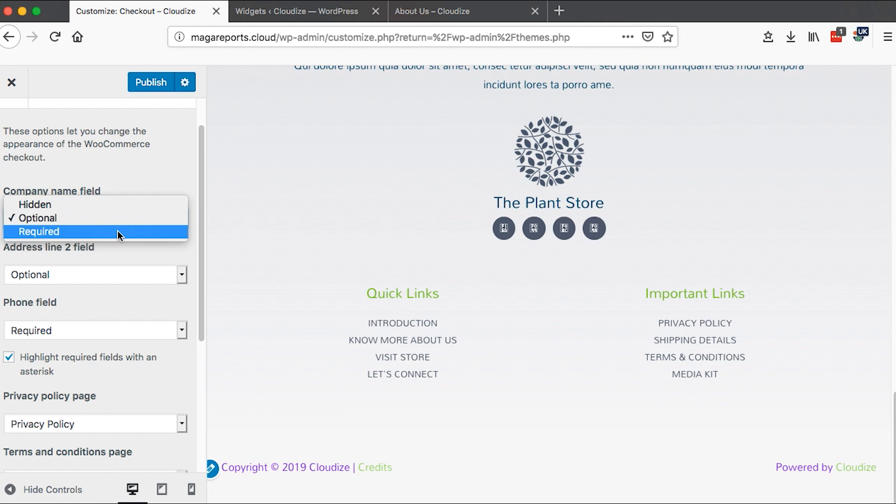
pyautogui.click(138, 185)
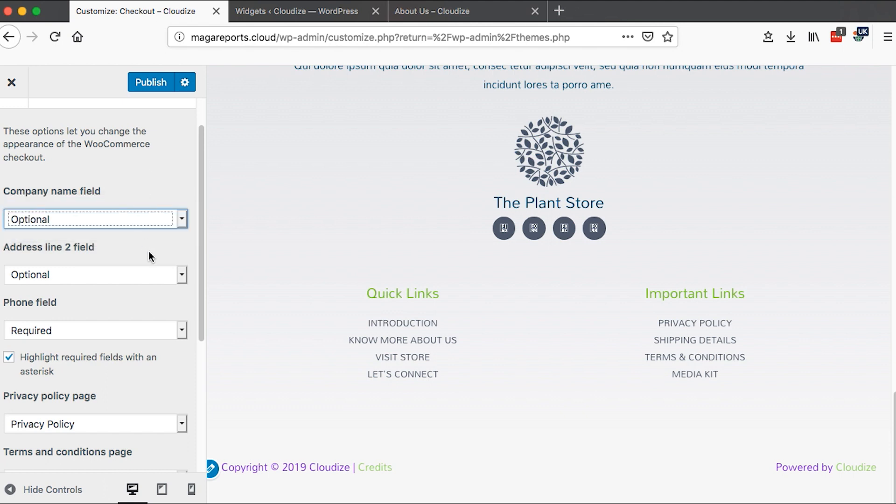
pyautogui.click(180, 275)
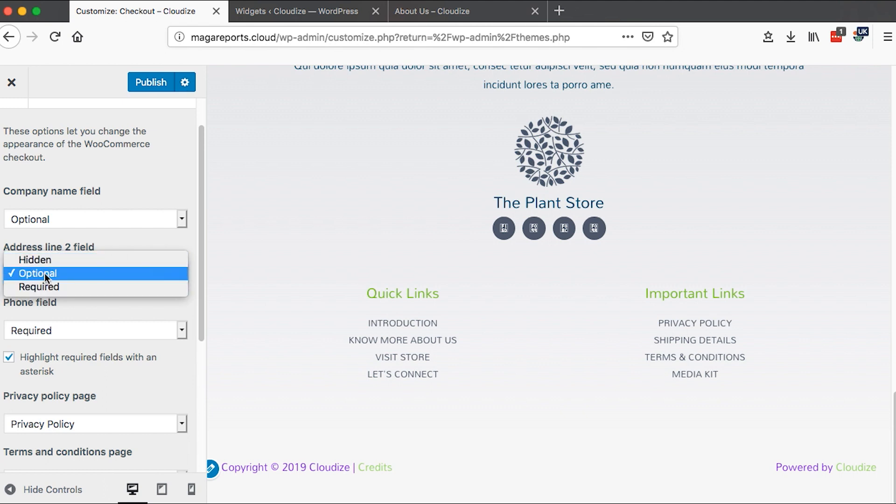
pyautogui.click(73, 240)
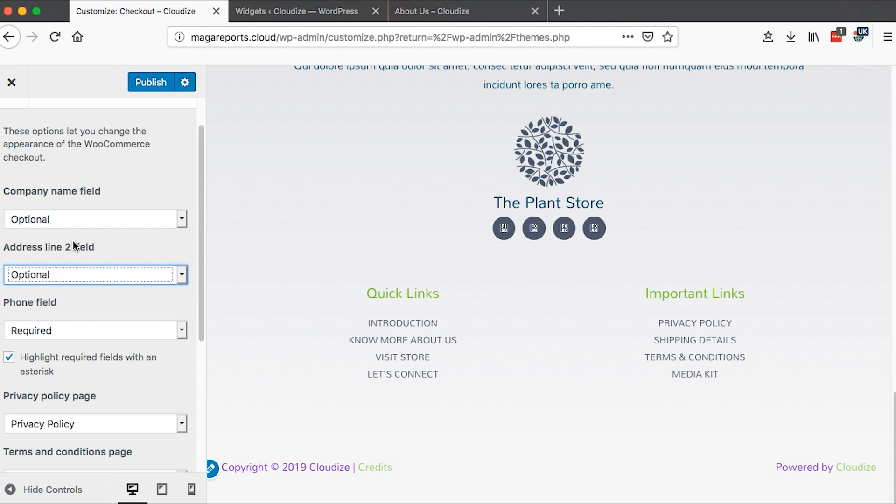
pyautogui.click(183, 274)
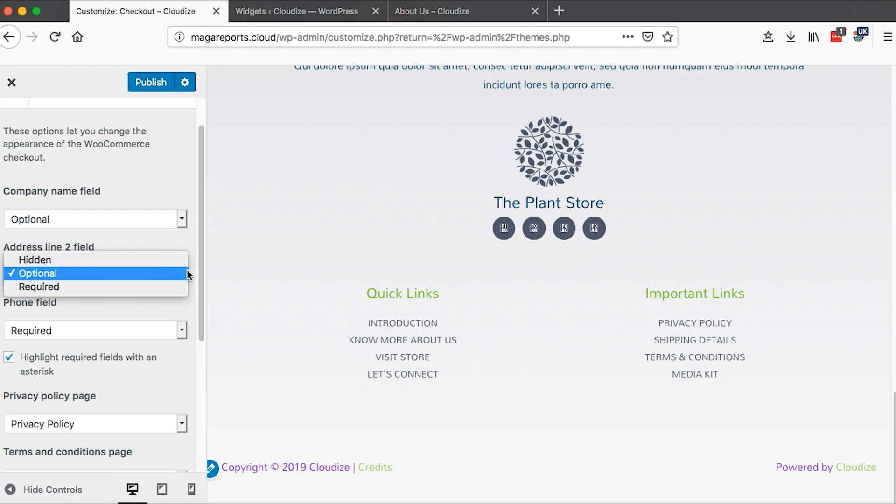
pyautogui.click(151, 247)
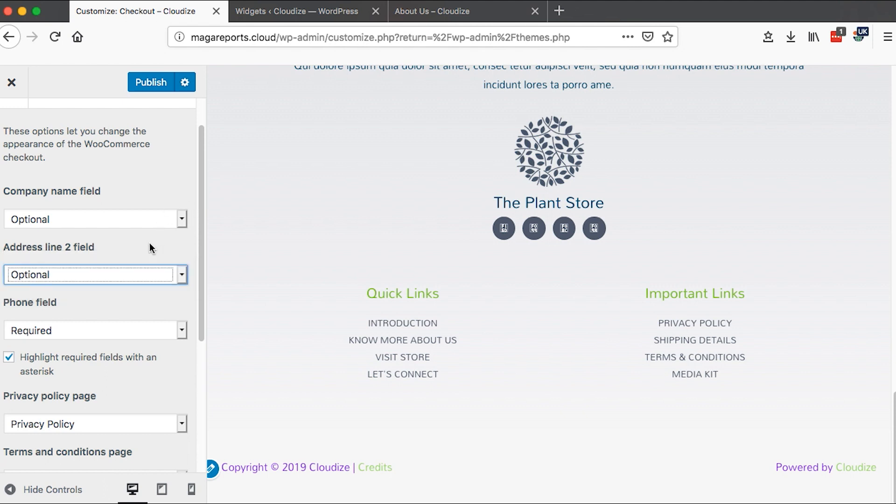
# - Inspect the checkout privacy policy page and terms and conditions page selections
pyautogui.scroll(-5, 149, 244)
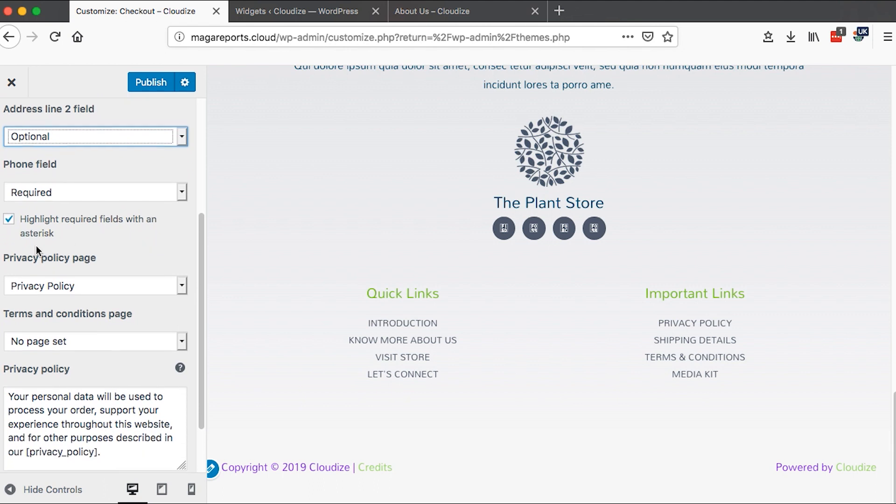
pyautogui.click(180, 286)
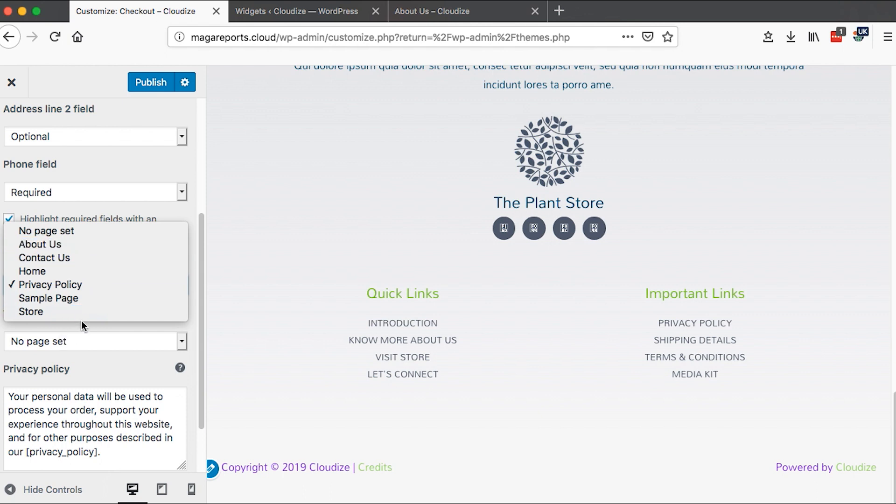
pyautogui.click(56, 285)
pyautogui.scroll(-3, 77, 334)
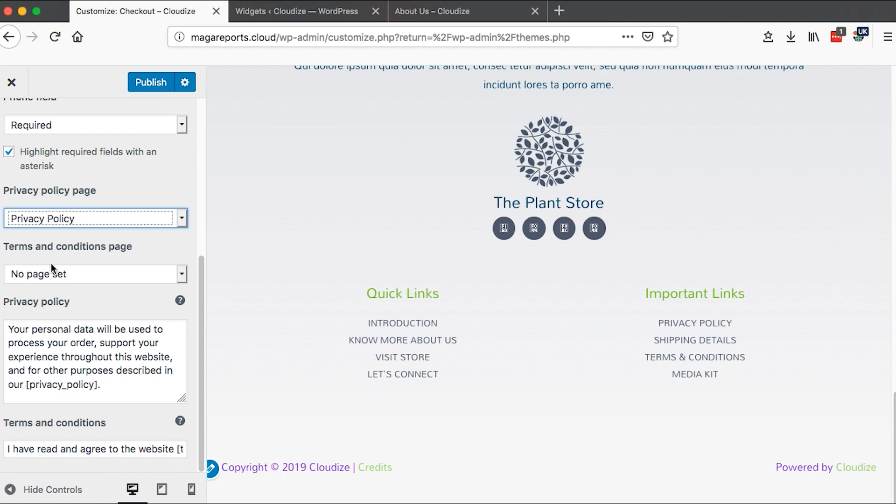
pyautogui.click(182, 275)
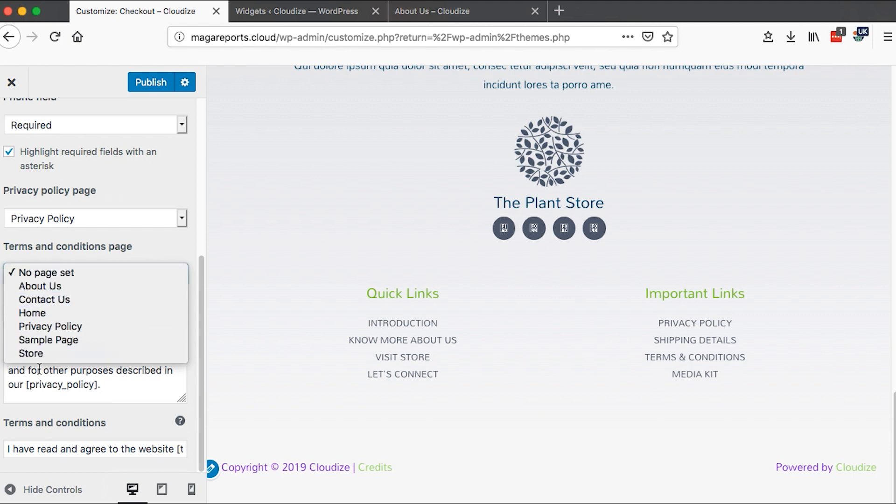
pyautogui.click(14, 410)
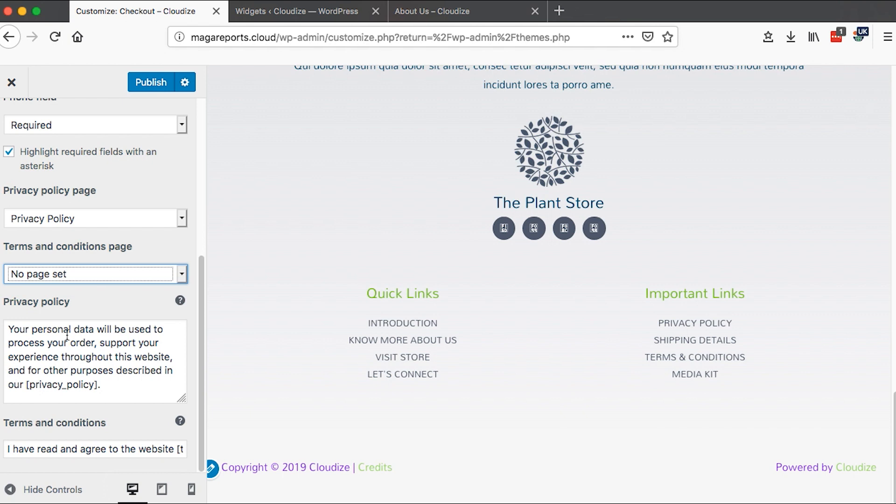
# - Read the checkout privacy policy and terms and conditions texts, then return to the main Customizer panel
pyautogui.moveTo(8, 328); pyautogui.dragTo(86, 357)
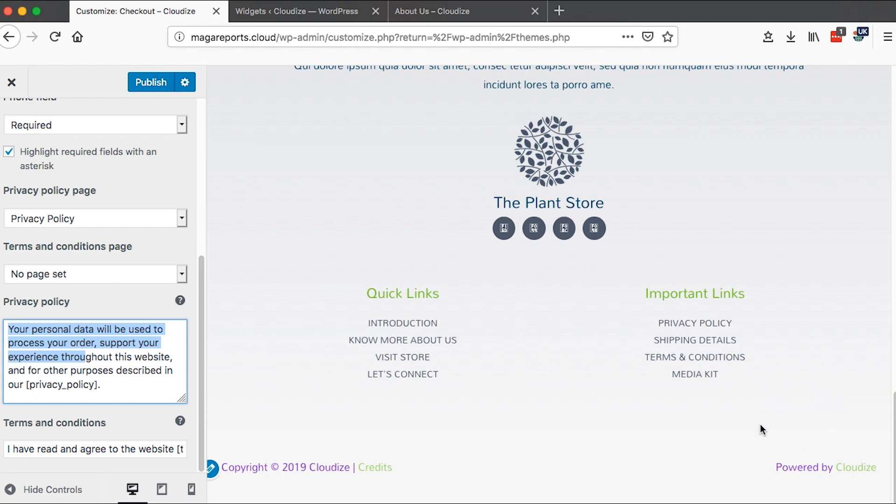
pyautogui.click(35, 449)
pyautogui.hscroll(2, 73, 447)
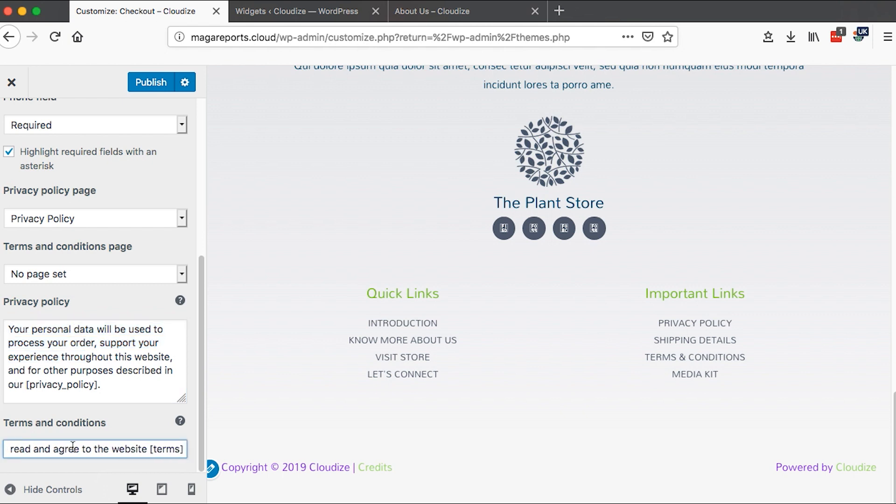
pyautogui.click(152, 449)
pyautogui.moveTo(152, 449); pyautogui.dragTo(182, 446)
pyautogui.scroll(3, 147, 391)
pyautogui.moveTo(203, 169); pyautogui.dragTo(203, 117)
pyautogui.click(11, 124)
pyautogui.click(12, 124)
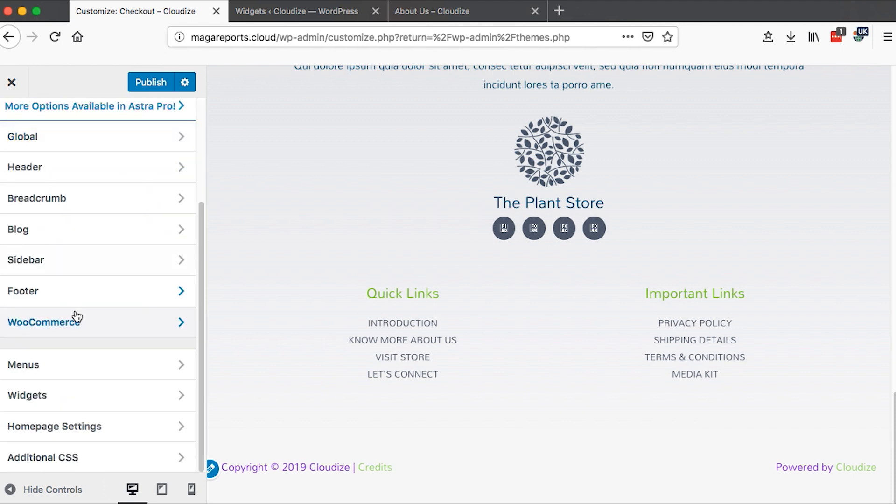
# - Compare the Customizer Menus panel with the admin Menus page in the other tab
pyautogui.click(75, 365)
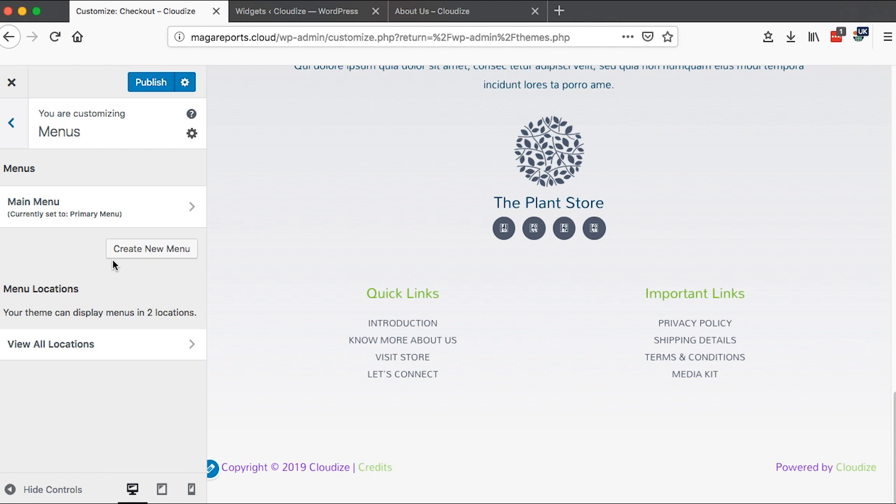
pyautogui.click(299, 11)
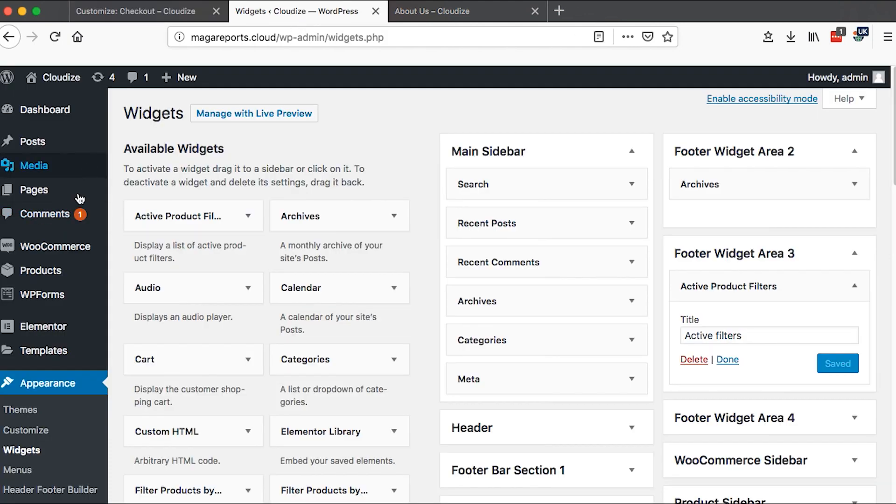
pyautogui.scroll(-2, 24, 463)
pyautogui.click(19, 441)
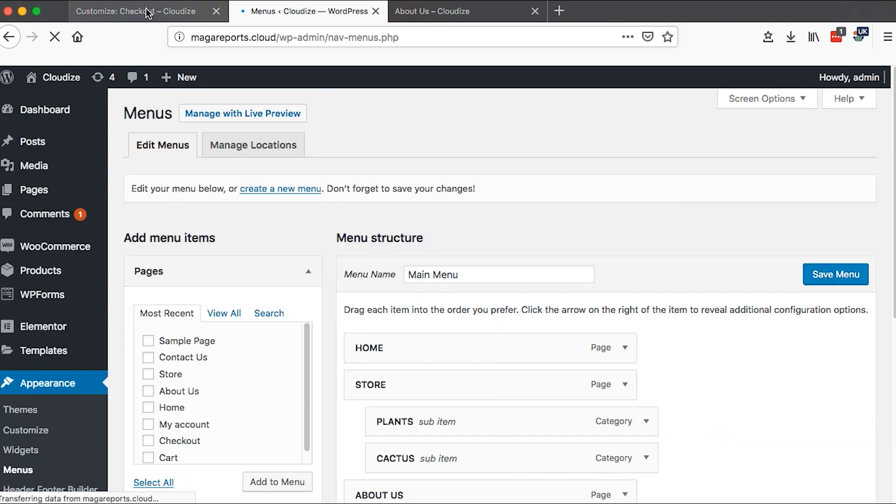
pyautogui.click(146, 10)
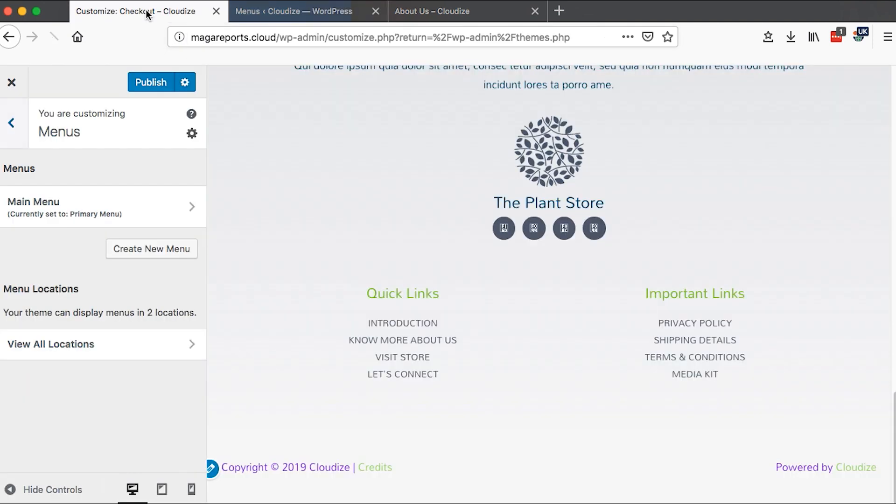
# - Create a new menu named Footer Menu and assign it to the Footer Menu location
pyautogui.click(158, 255)
pyautogui.click(68, 210)
pyautogui.write('Fott')
pyautogui.press('BackSpace')
pyautogui.press('BackSpace')
pyautogui.write('oter')
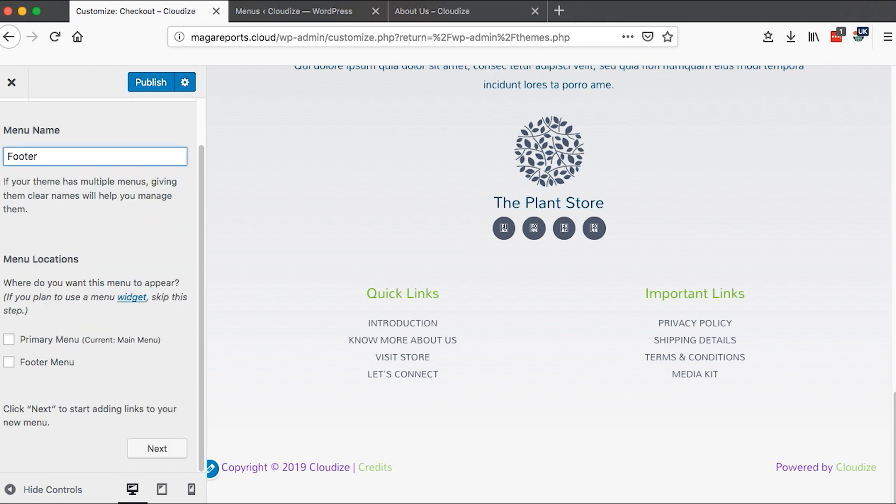
pyautogui.write(' Menu')
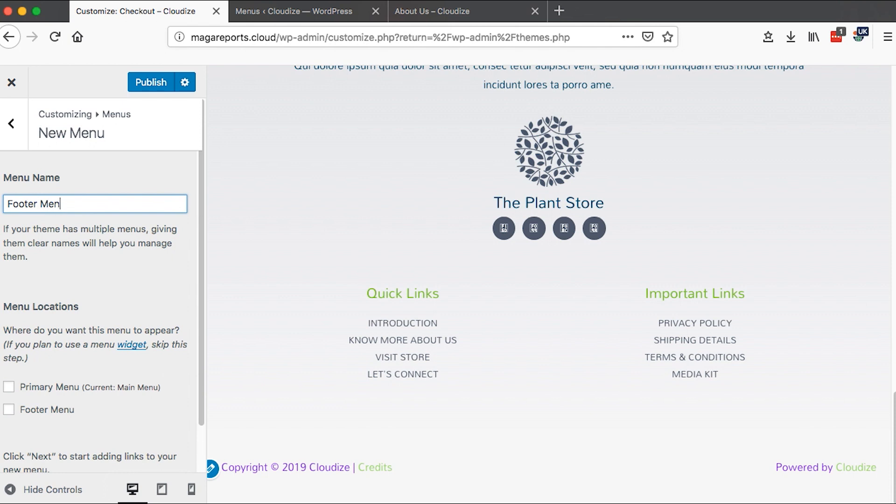
pyautogui.scroll(-2, 39, 329)
pyautogui.click(9, 362)
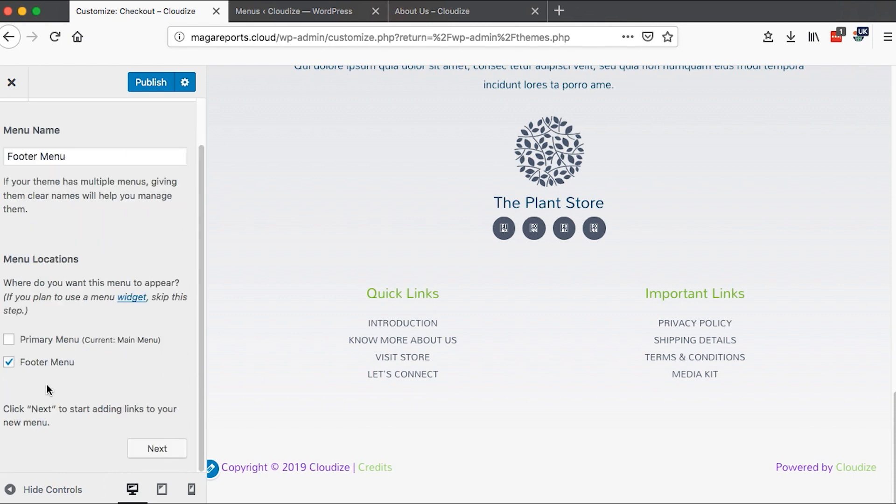
pyautogui.click(151, 448)
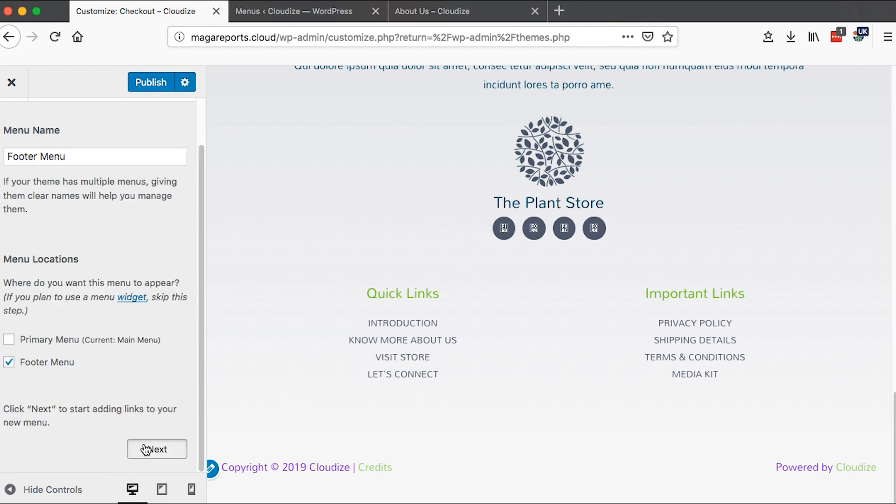
# - Add the Home, Sample Page, Contact Us, Store and About Us pages to the Footer Menu
pyautogui.click(125, 304)
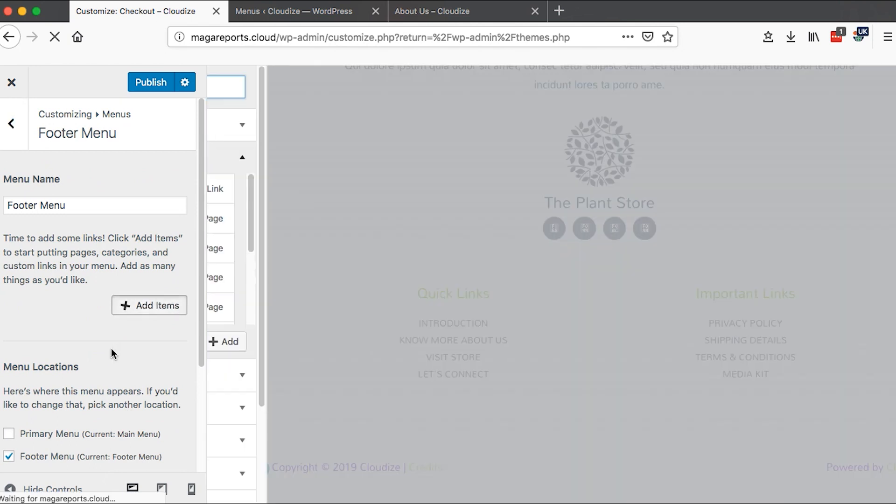
pyautogui.click(248, 192)
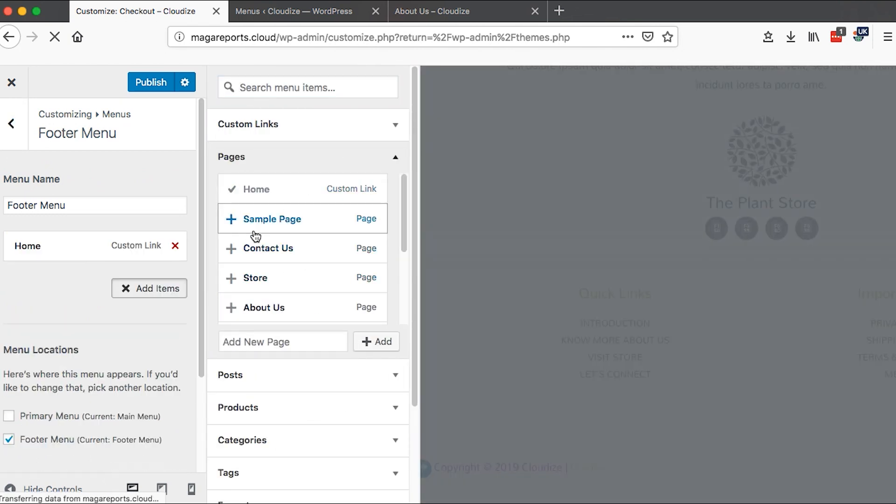
pyautogui.click(254, 221)
pyautogui.click(256, 252)
pyautogui.click(255, 278)
pyautogui.click(256, 306)
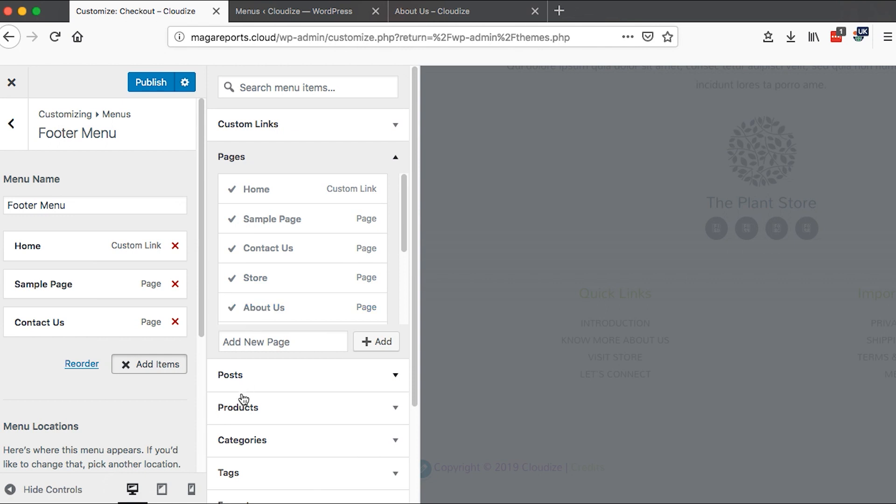
pyautogui.scroll(-2, 242, 397)
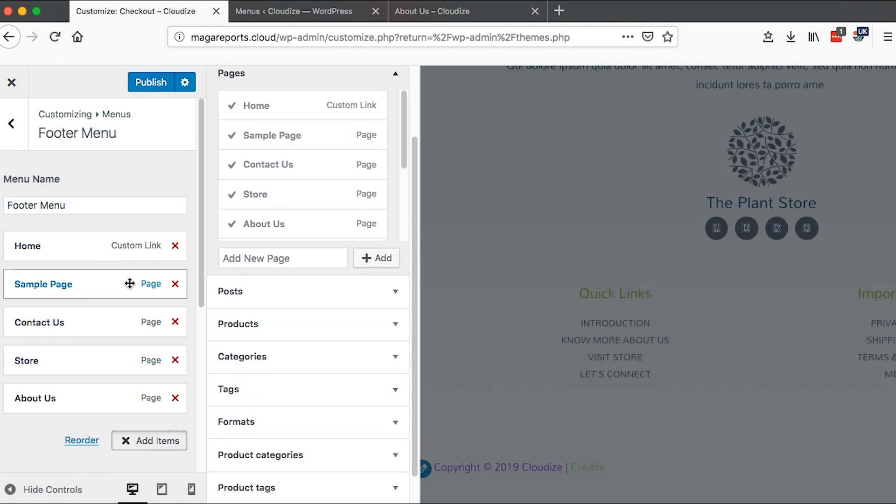
# - Move Store above Contact Us in the Footer Menu and remove the Home item from it
pyautogui.moveTo(60, 356); pyautogui.dragTo(66, 314)
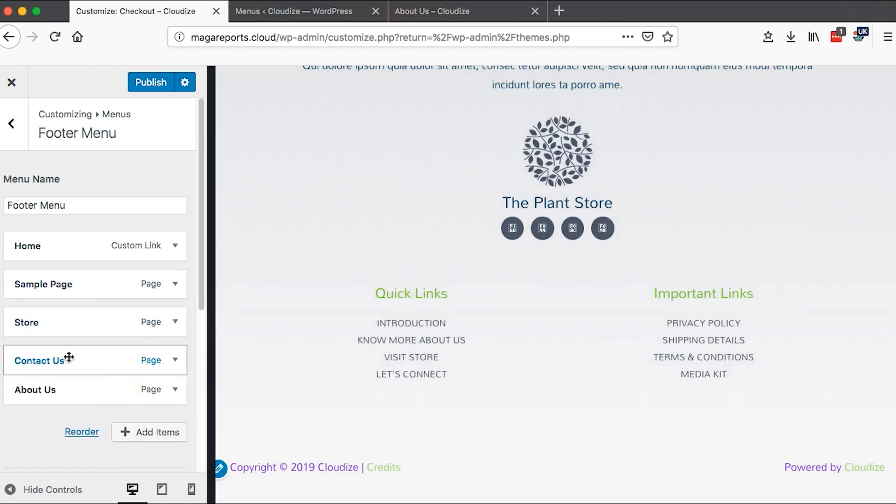
pyautogui.click(177, 251)
pyautogui.click(62, 388)
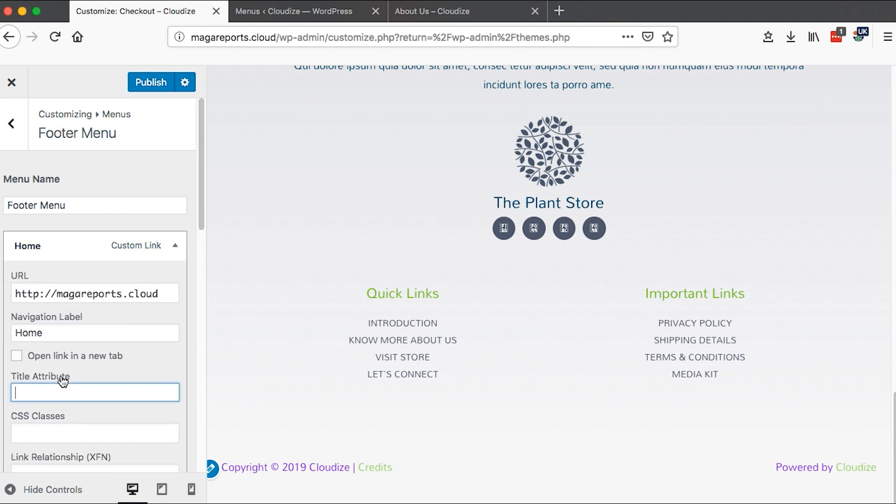
pyautogui.scroll(-4, 61, 376)
pyautogui.scroll(-4, 61, 376)
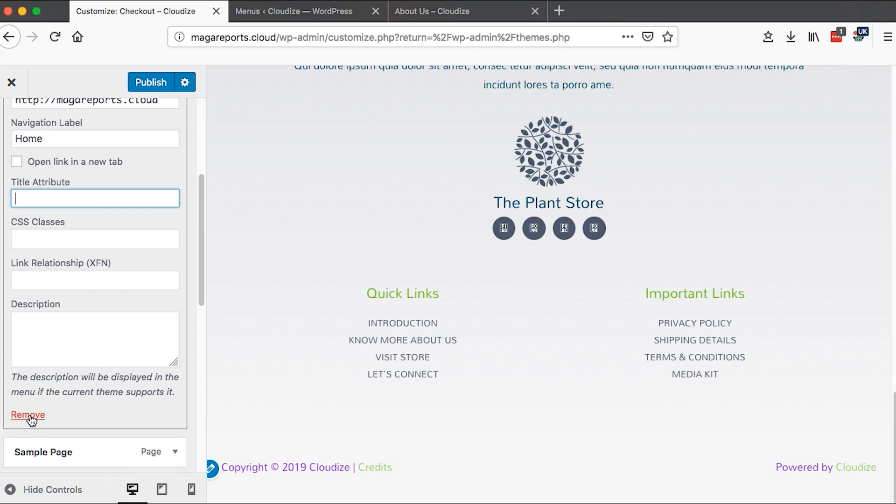
pyautogui.click(28, 415)
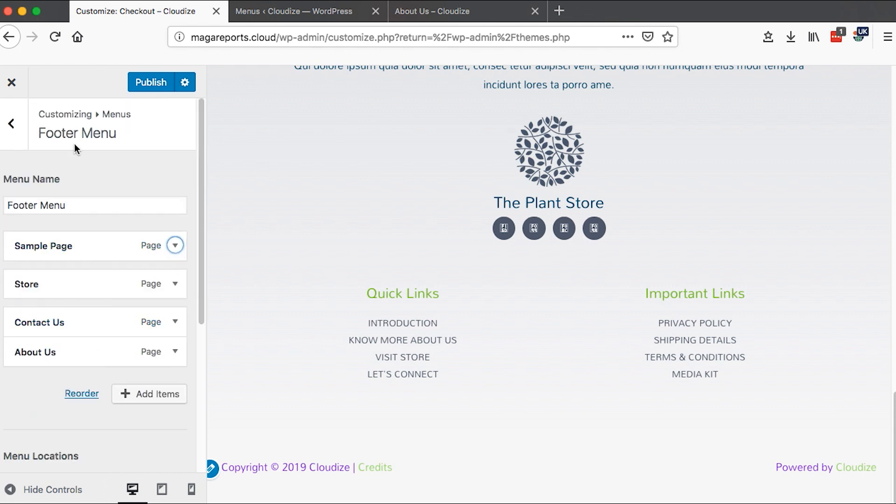
# - Review the Main Menu's items and menu locations, then return to the main Customizer panel
pyautogui.click(12, 134)
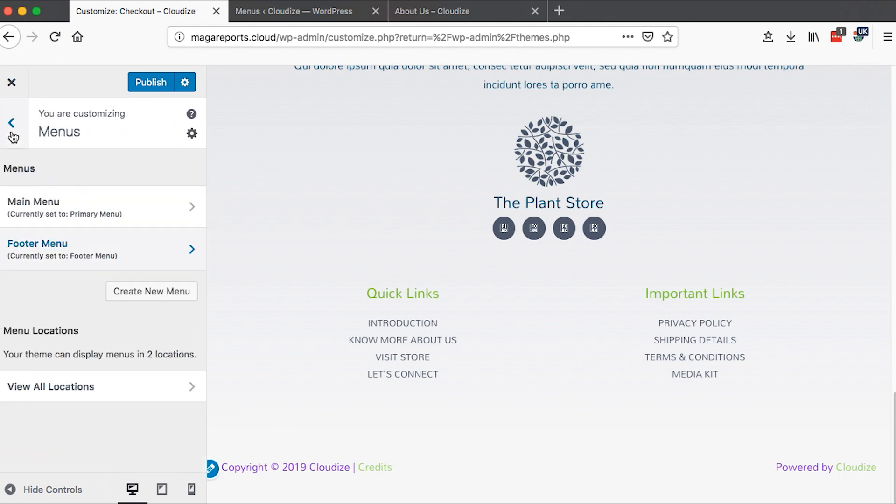
pyautogui.click(113, 210)
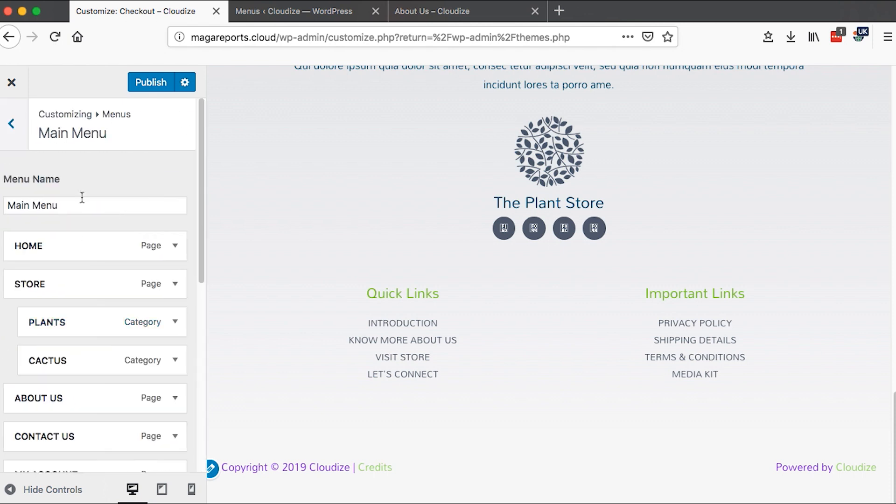
pyautogui.scroll(-10, 96, 248)
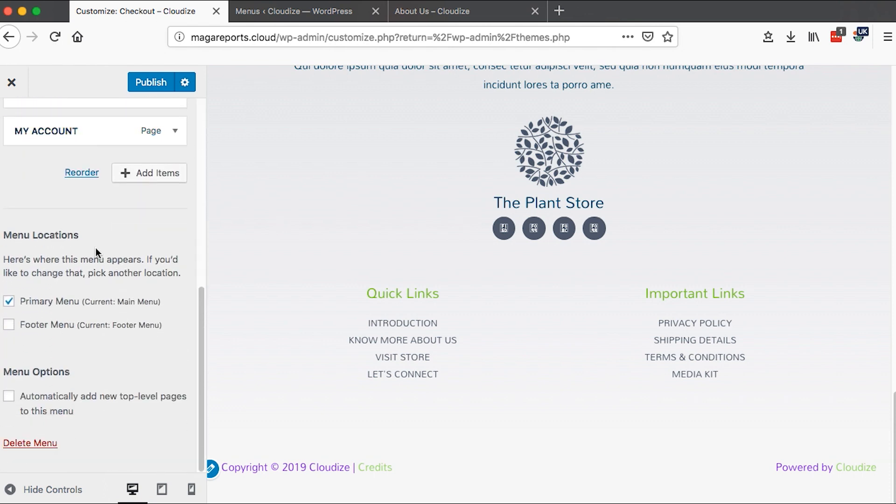
pyautogui.scroll(4, 96, 248)
pyautogui.scroll(-4, 28, 364)
pyautogui.scroll(10, 80, 386)
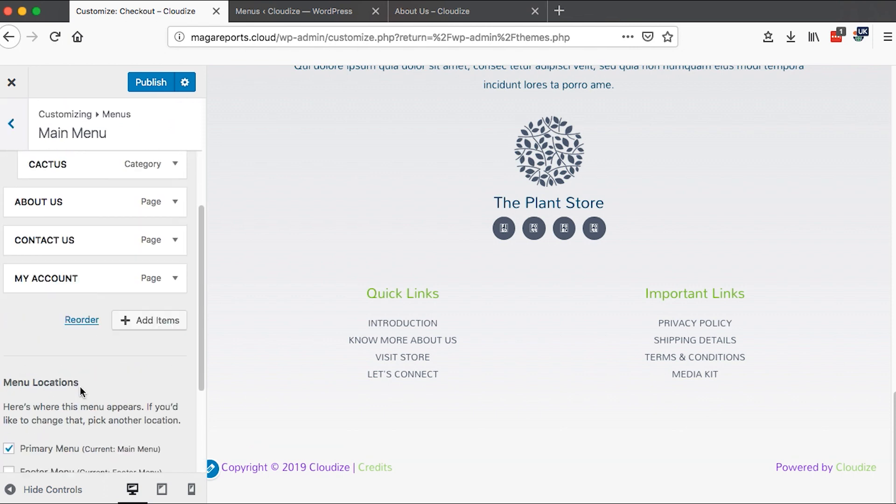
pyautogui.click(11, 124)
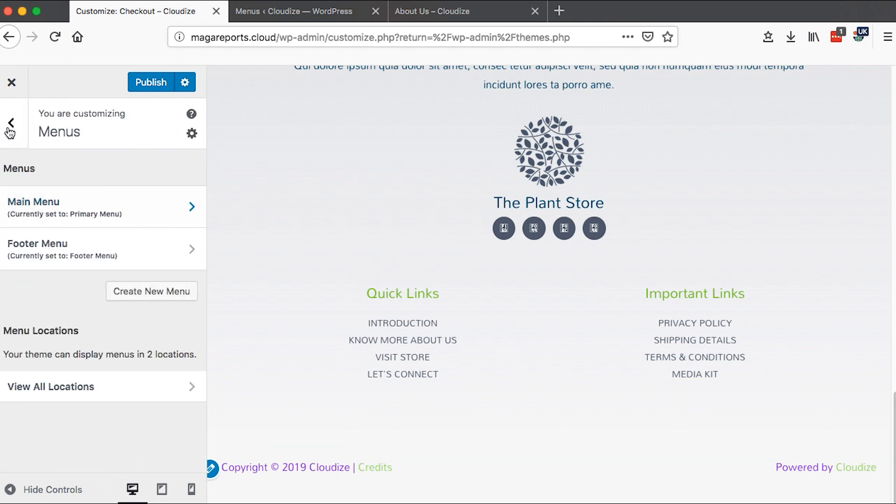
pyautogui.click(10, 129)
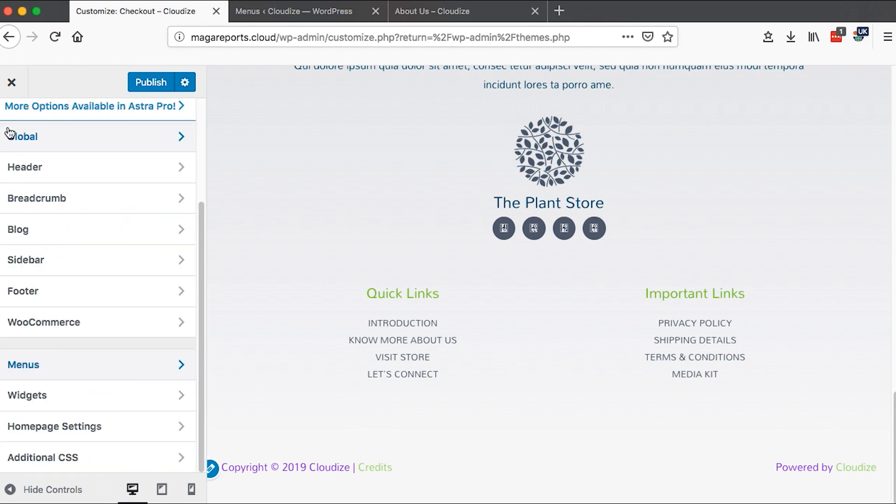
# - Compare the Customizer Homepage Settings with the admin Reading Settings page in the other tab
pyautogui.click(134, 427)
pyautogui.hotkey('ctrl', 'Tab')
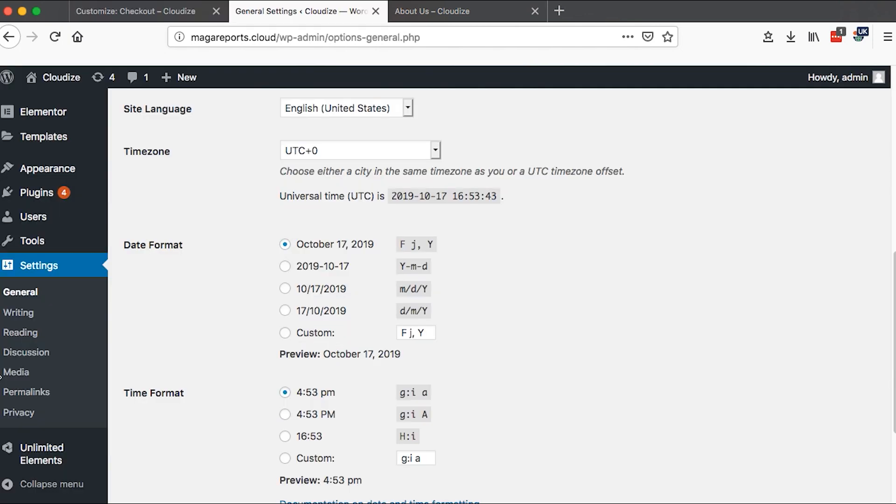
pyautogui.click(18, 335)
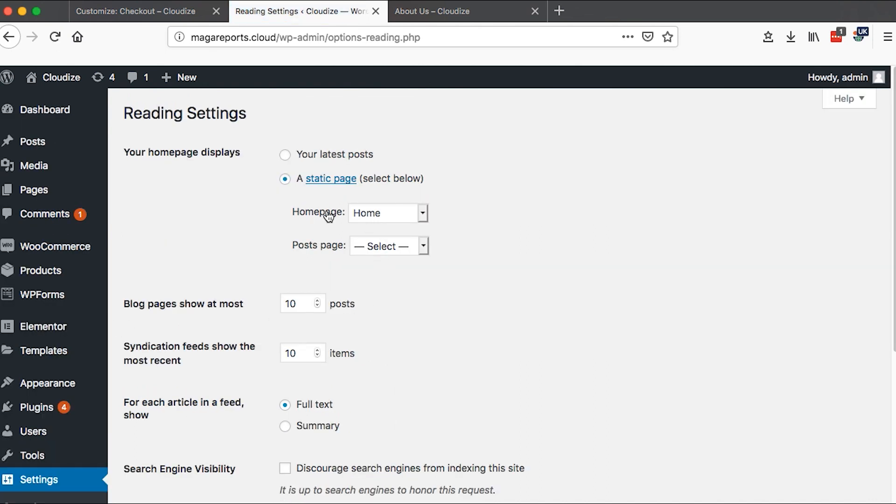
pyautogui.click(423, 214)
pyautogui.click(507, 191)
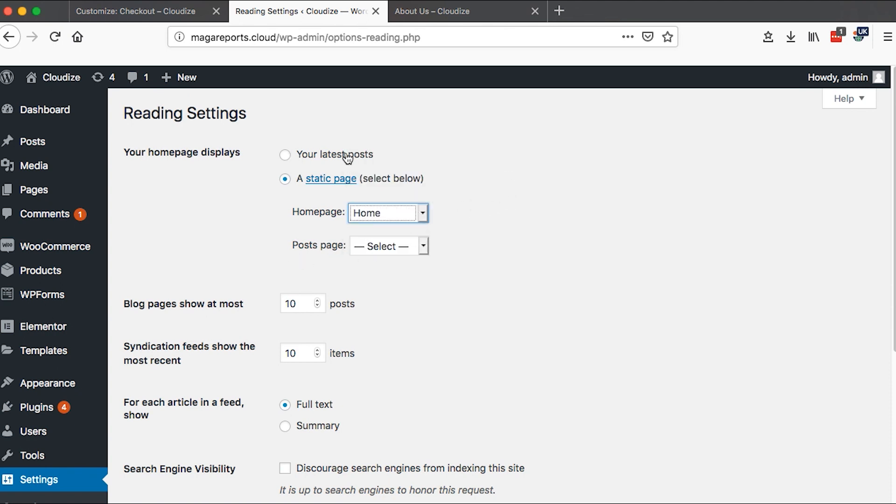
pyautogui.click(150, 12)
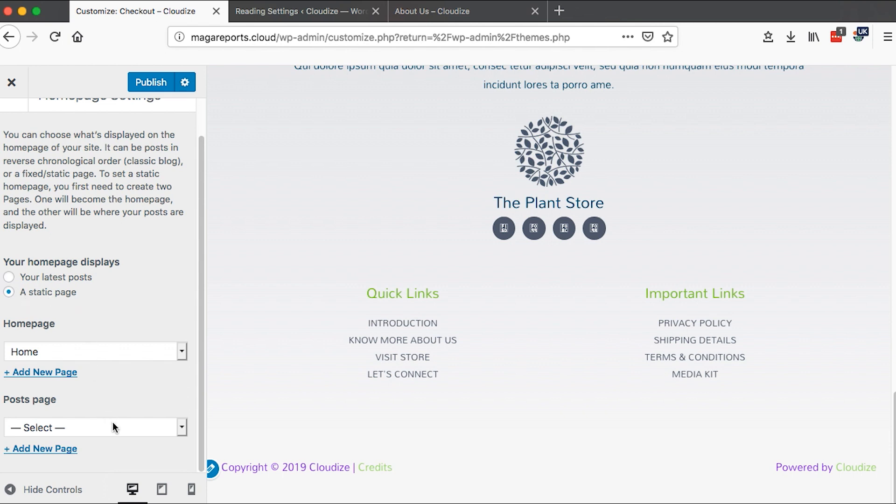
pyautogui.click(182, 428)
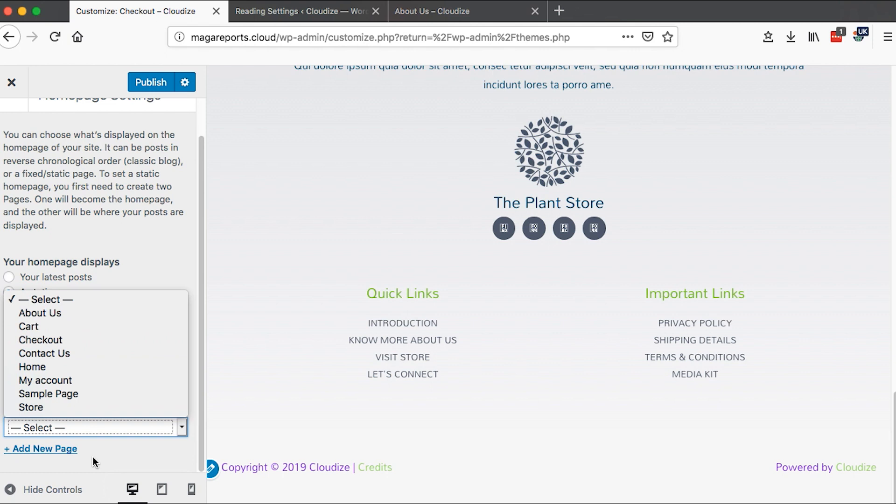
pyautogui.click(107, 456)
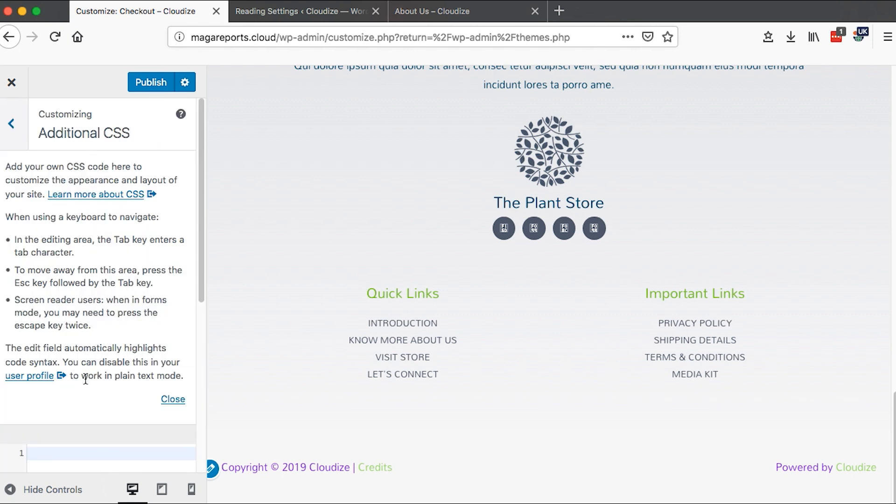
# - Publish all the Customizer changes
pyautogui.moveTo(198, 276); pyautogui.dragTo(208, 415)
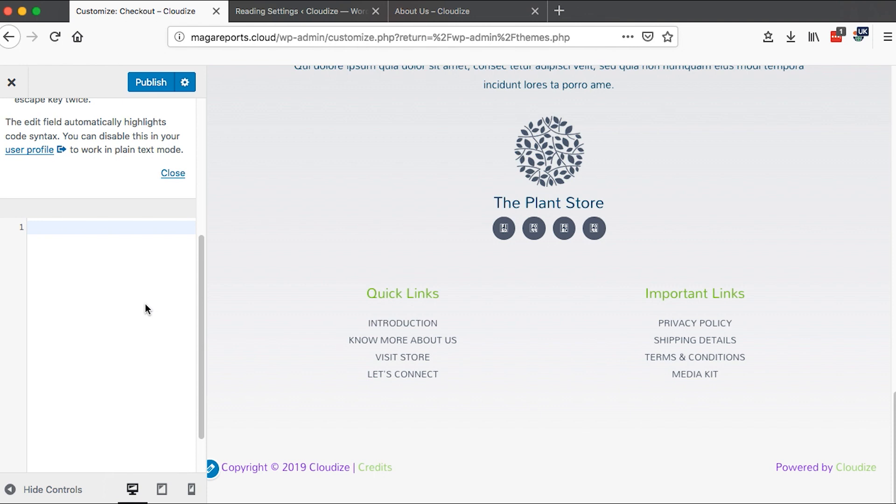
pyautogui.moveTo(203, 313); pyautogui.dragTo(201, 351)
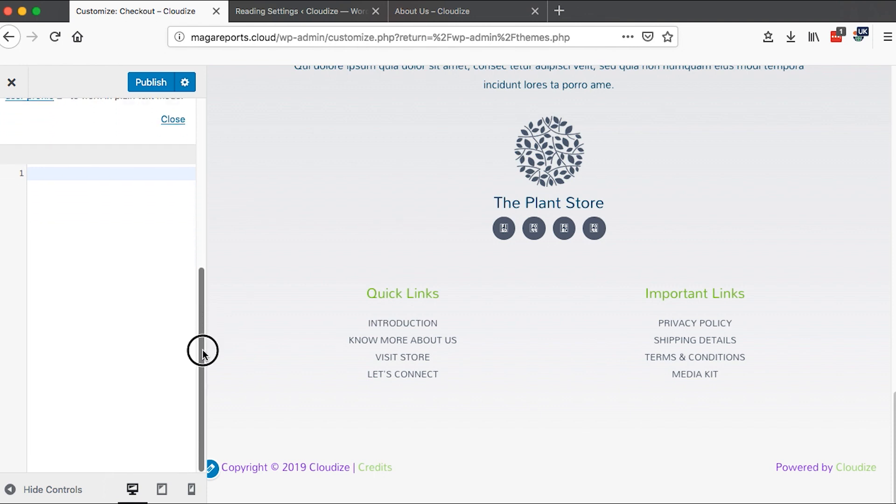
pyautogui.click(155, 82)
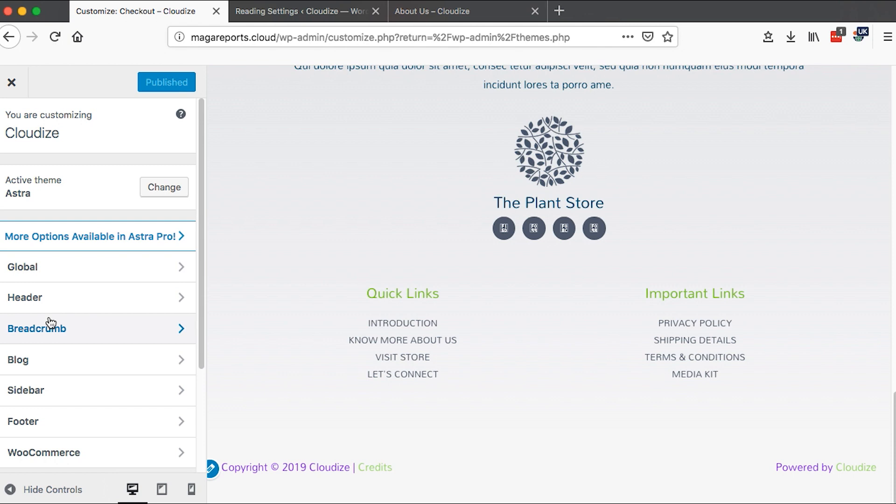
pyautogui.moveTo(202, 156)
pyautogui.mouseDown()
pyautogui.moveTo(202, 234)
pyautogui.moveTo(199, 144)
pyautogui.mouseUp()
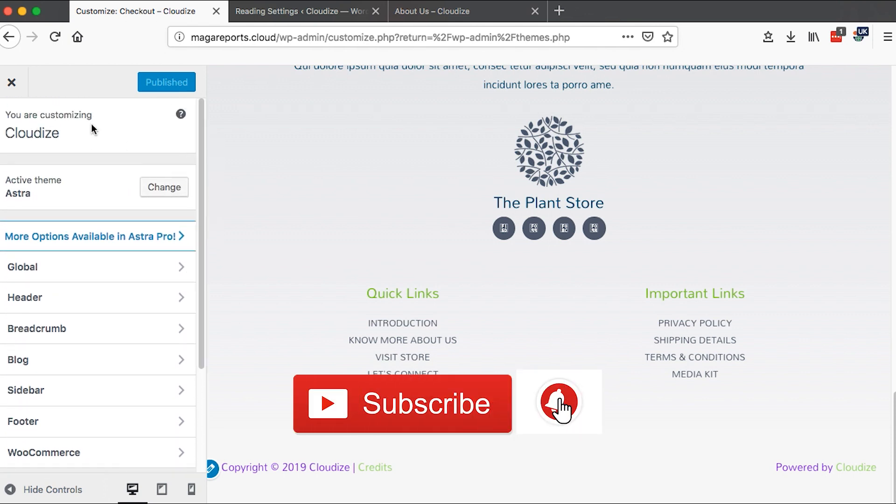
pyautogui.click(296, 15)
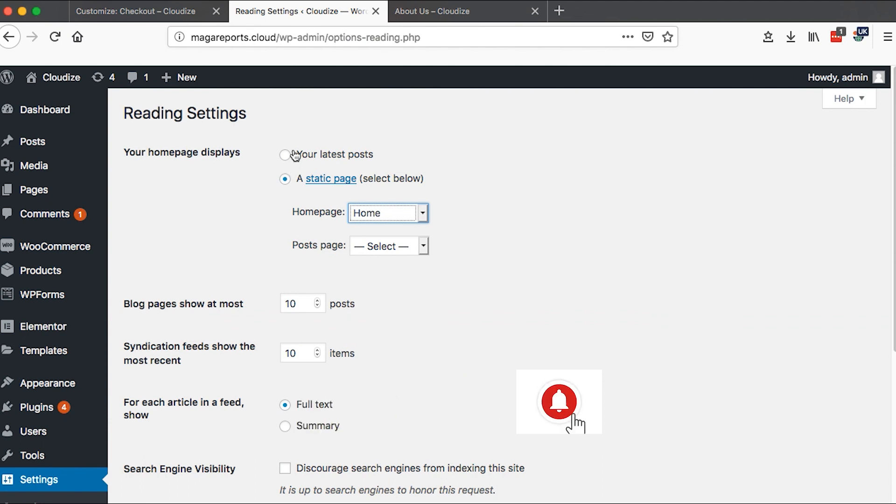